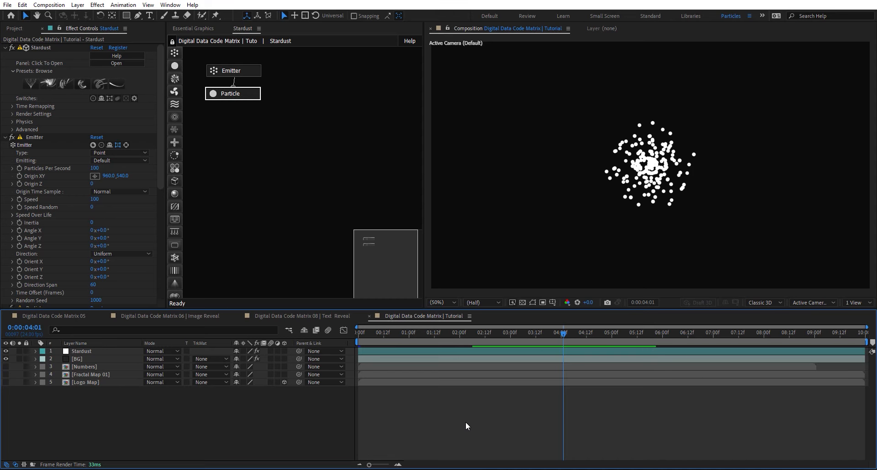
- Inspect the Numbers precomp, its Source Text expression and how the digit changes across the timeline, then return to the Tutorial composition
click(405, 350)
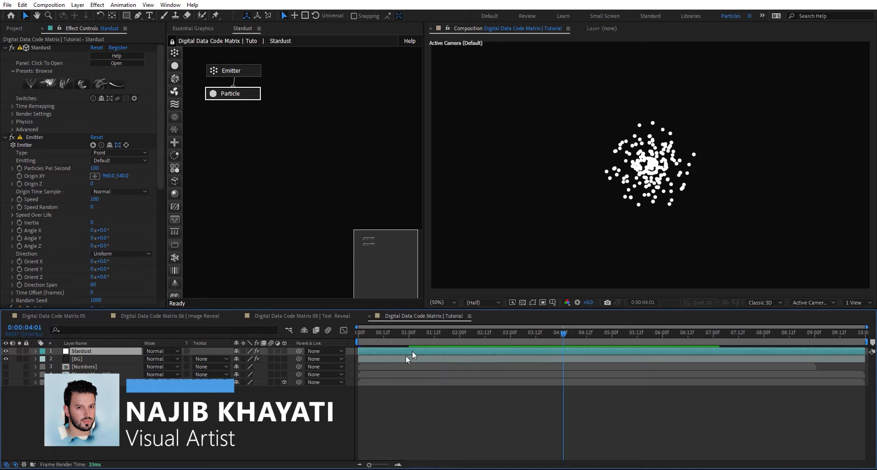
click(402, 358)
click(103, 367)
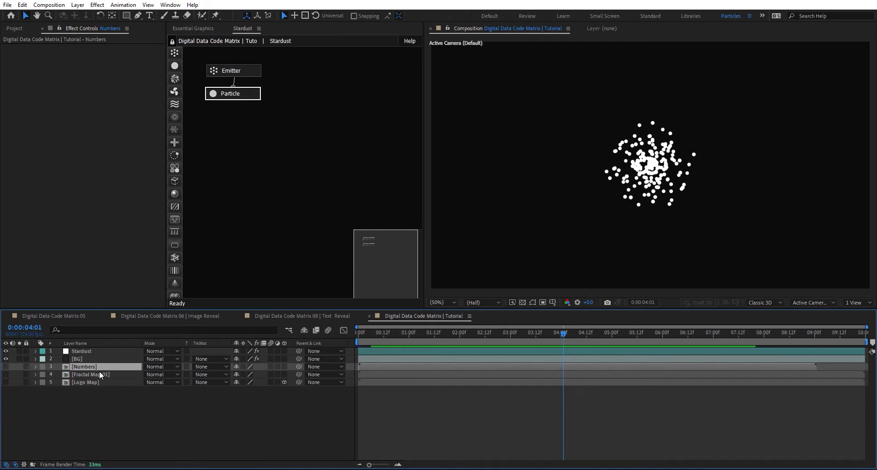
click(99, 374)
double_click(98, 365)
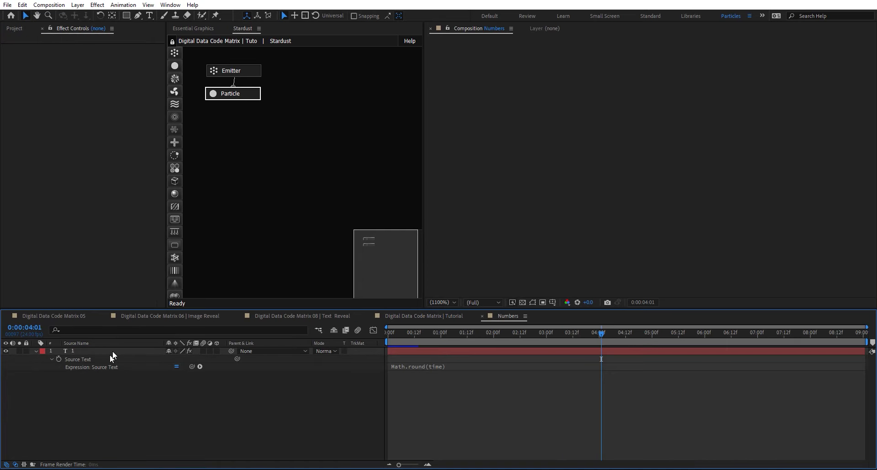
click(95, 351)
drag(556, 338, 747, 342)
click(585, 341)
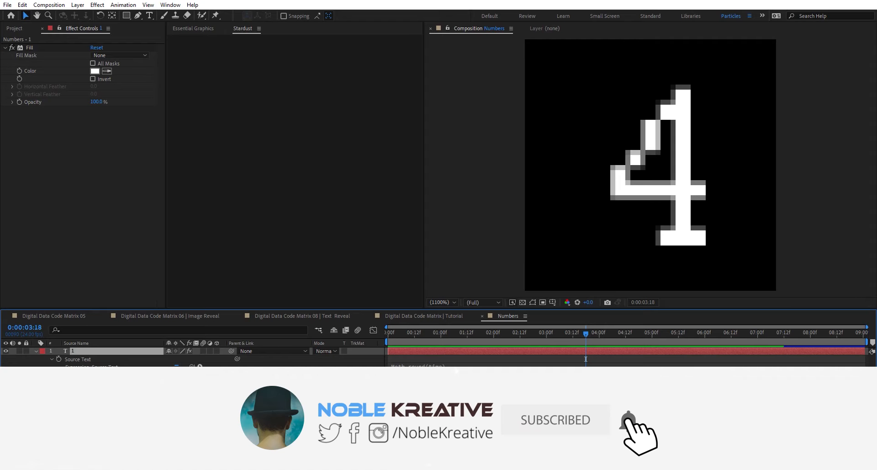
drag(442, 339, 610, 332)
key(End)
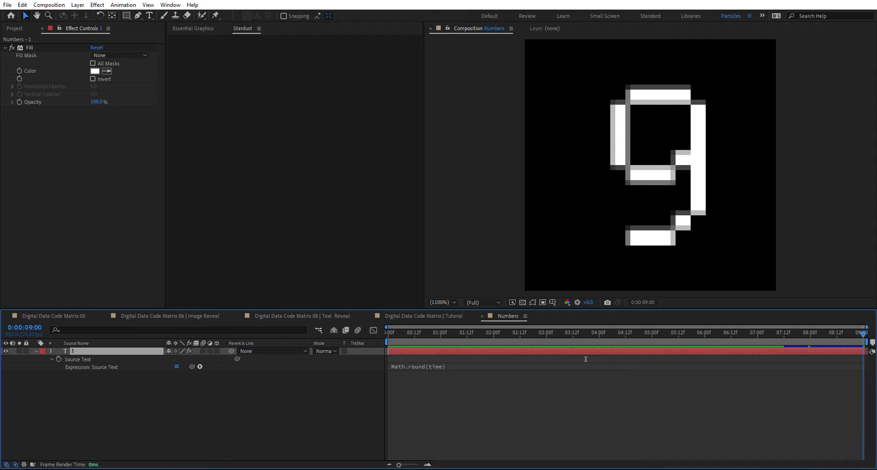
click(482, 316)
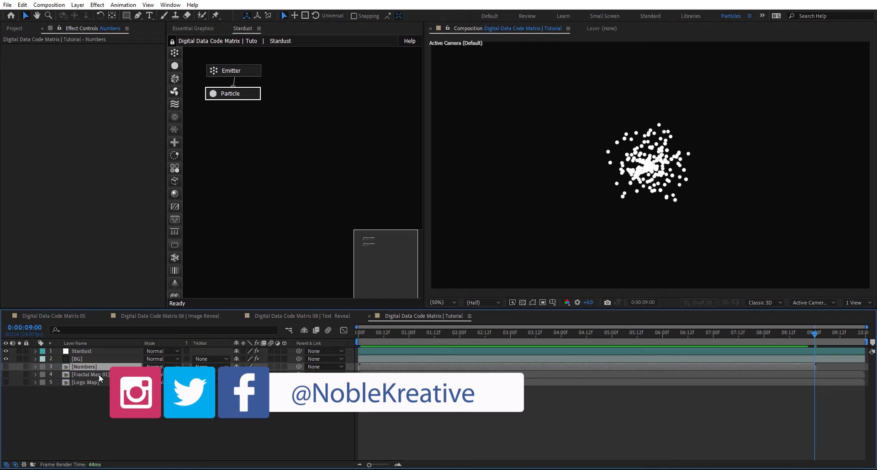
- Inspect the shape and image layers in the Fractal Map 01 precomp at different times, then close it
double_click(99, 374)
click(83, 350)
click(93, 365)
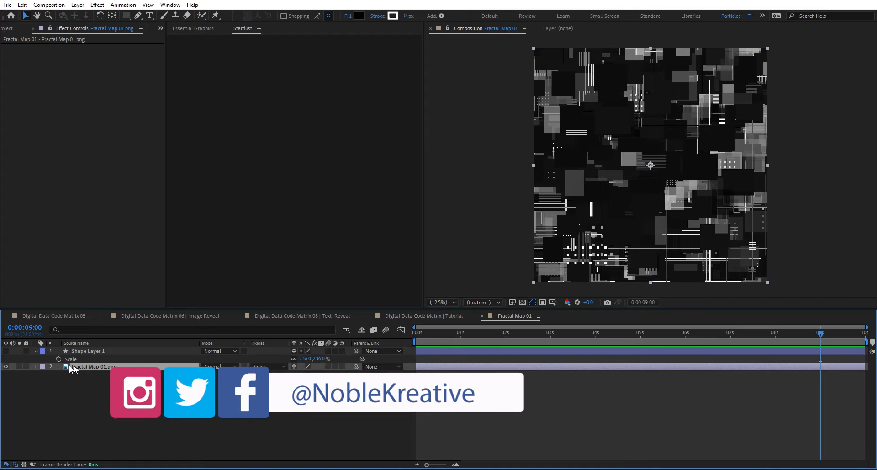
drag(548, 332, 489, 333)
click(514, 337)
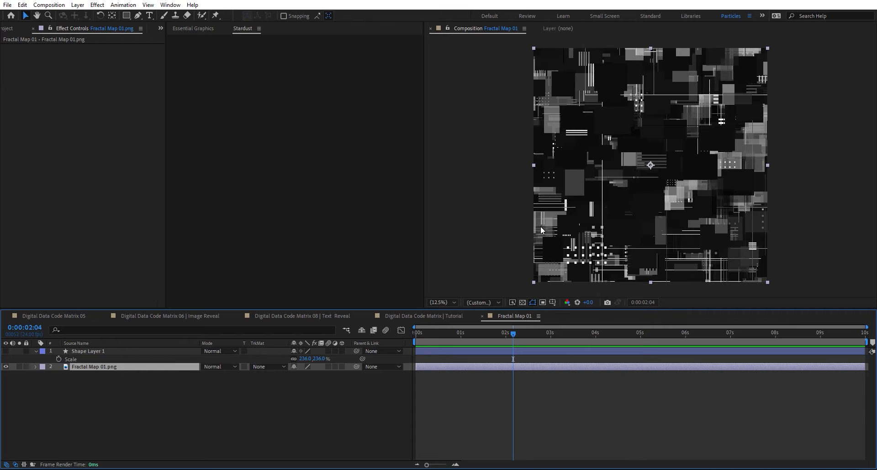
click(482, 316)
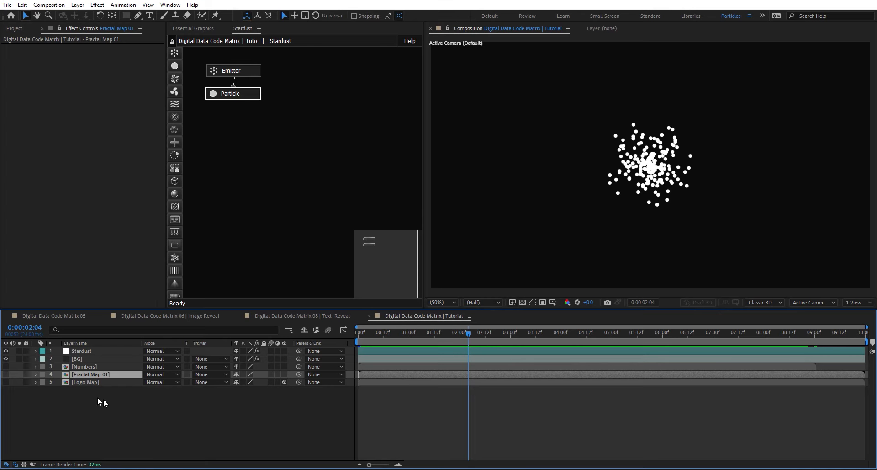
- Inspect the logo and background layers in the Logo Map precomp, then close it
click(97, 381)
double_click(97, 382)
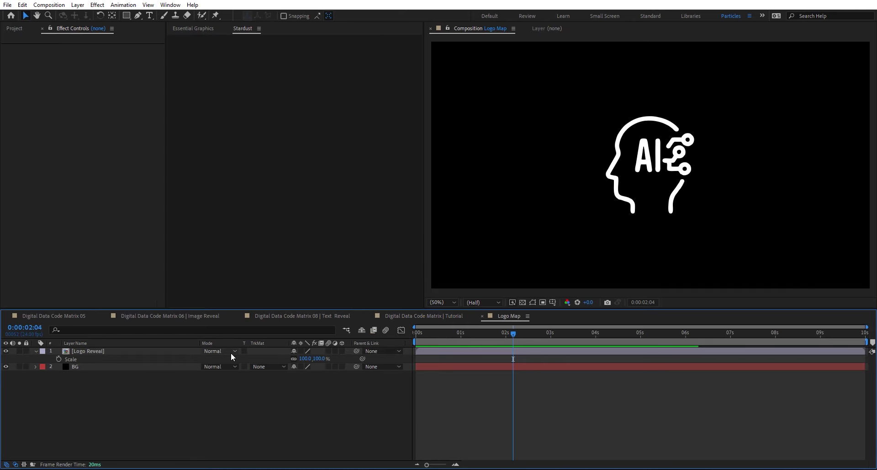
click(77, 367)
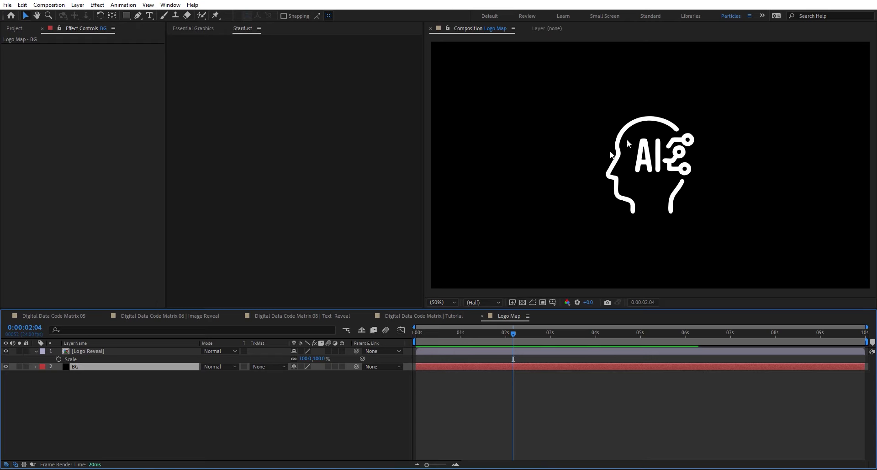
click(483, 315)
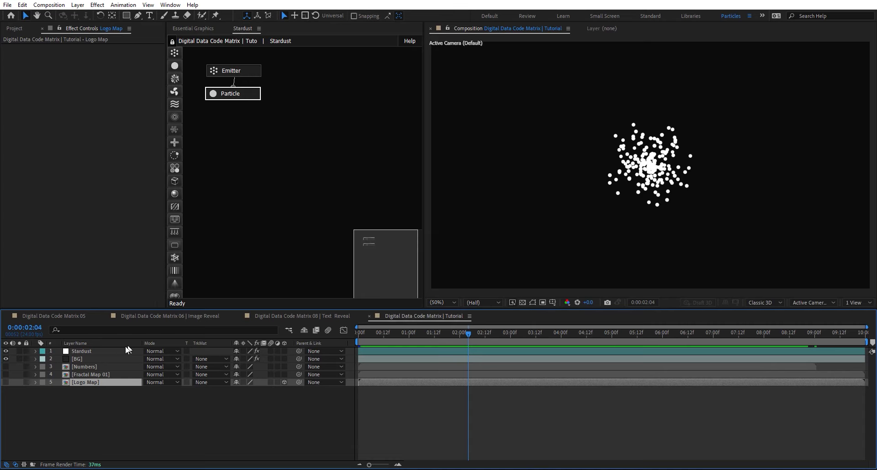
- Change the Stardust emitter's type to Grid and its emitting mode to Once
click(116, 351)
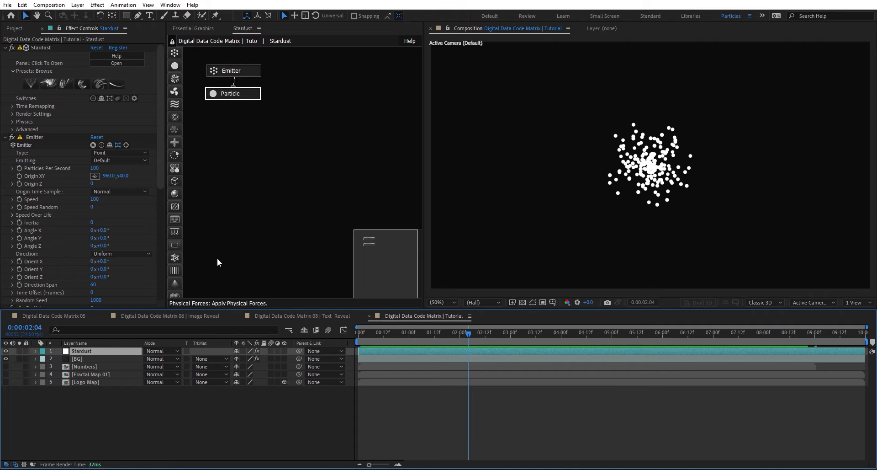
click(251, 72)
click(251, 71)
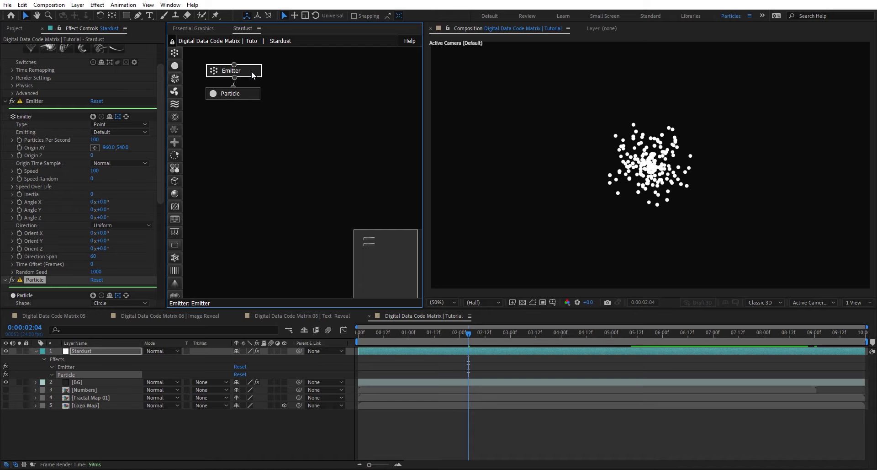
click(108, 124)
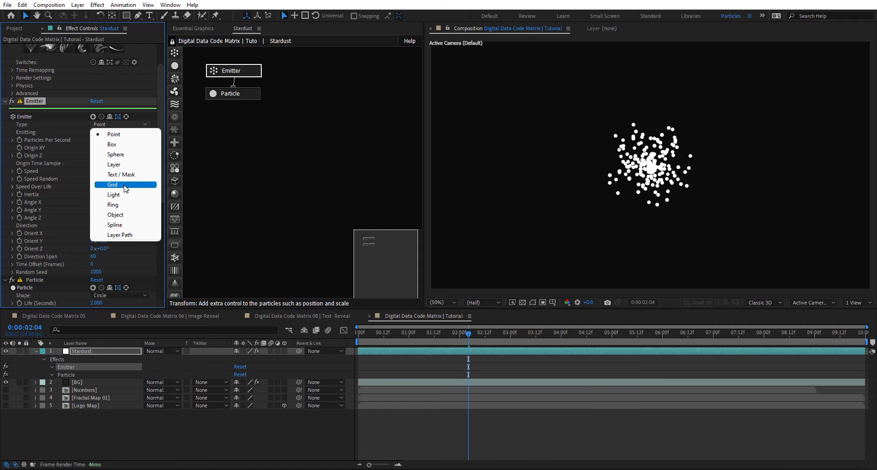
click(126, 187)
click(129, 131)
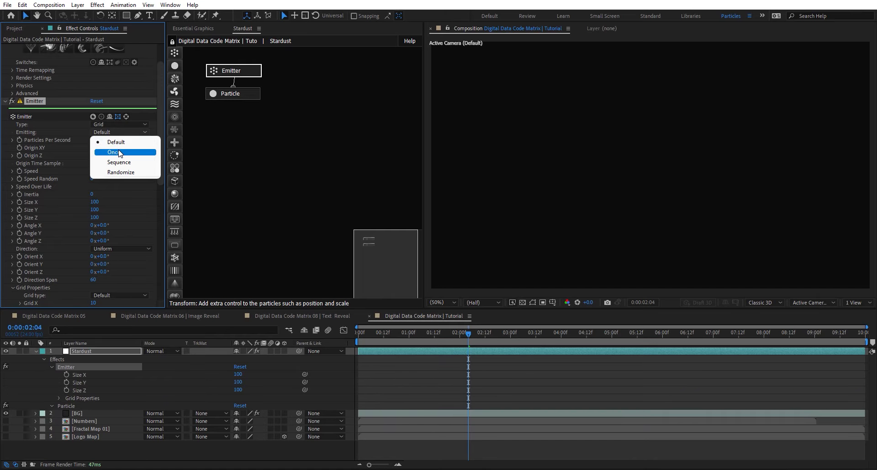
click(119, 153)
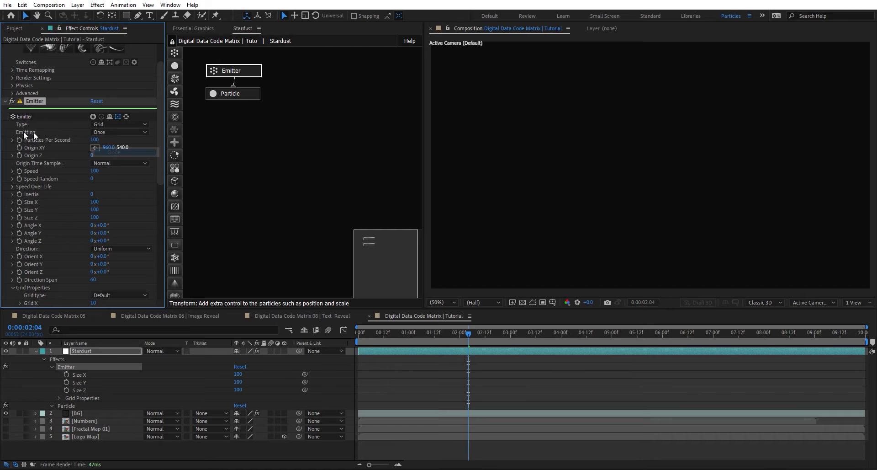
- Set the emitter's speed to 0
click(94, 171)
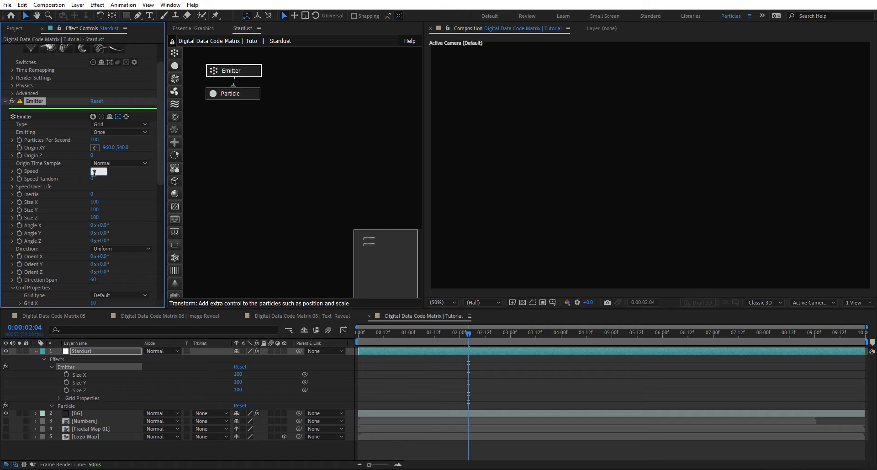
text(0)
key(Return)
- Set the Particle node's life to 10 seconds
click(244, 93)
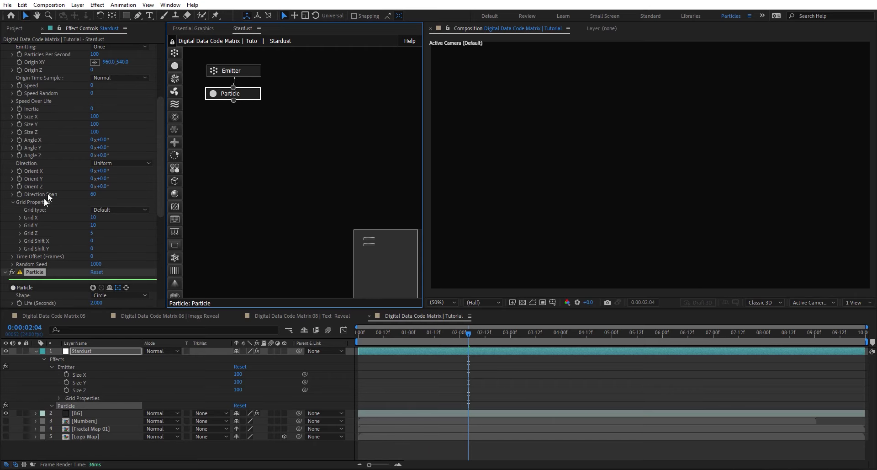
scroll(80, 264, down, 3)
click(97, 262)
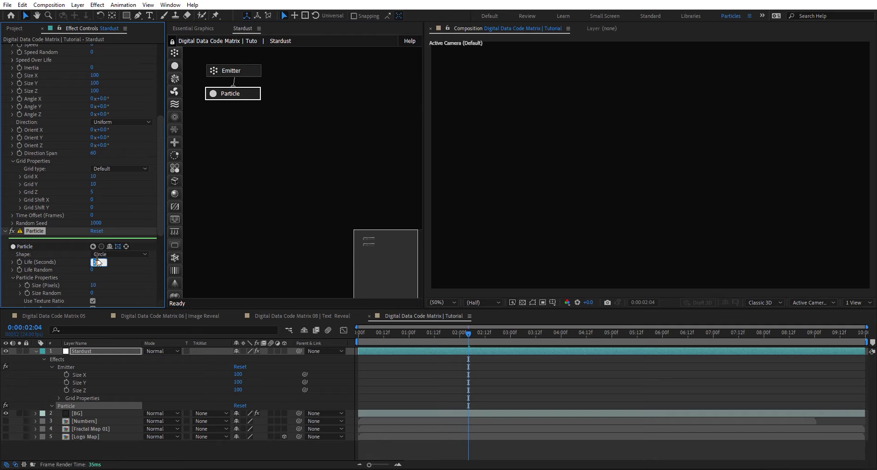
text(10)
key(Return)
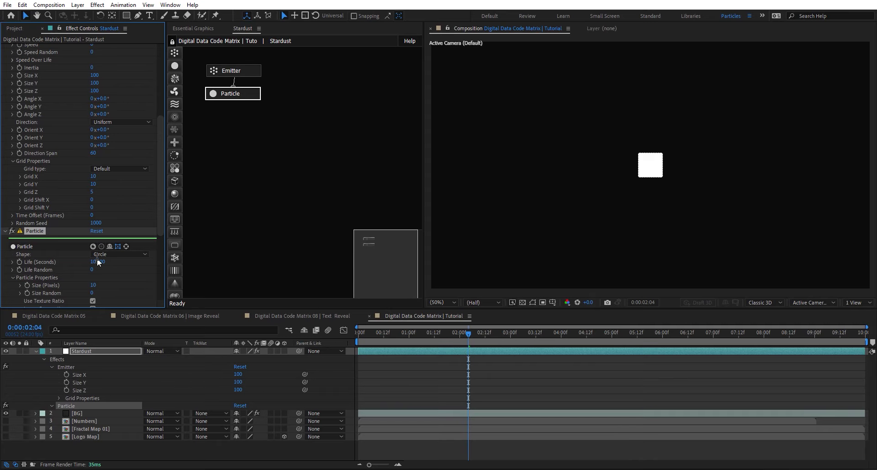
- Resize the grid emitter to 1920 in X and 1080 in Y
click(243, 70)
click(94, 148)
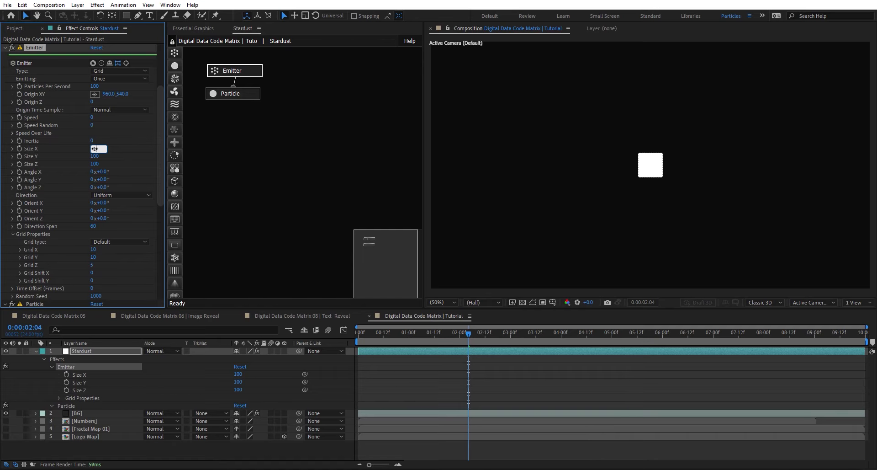
key(Return)
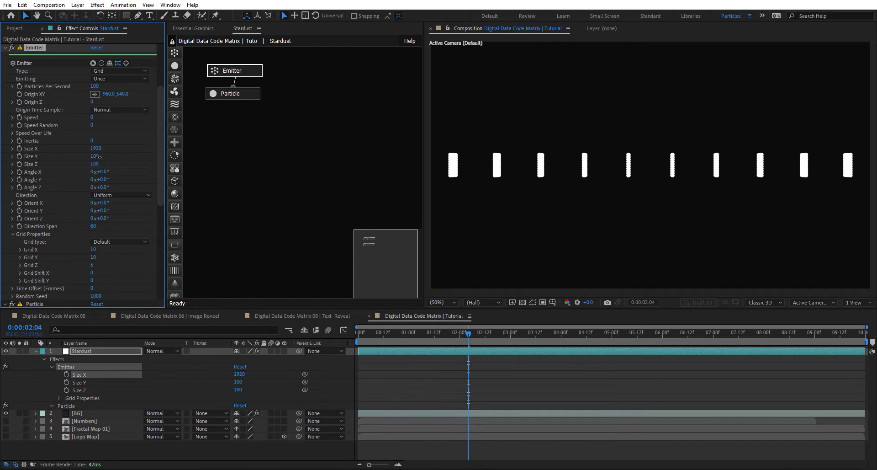
click(95, 156)
key(Return)
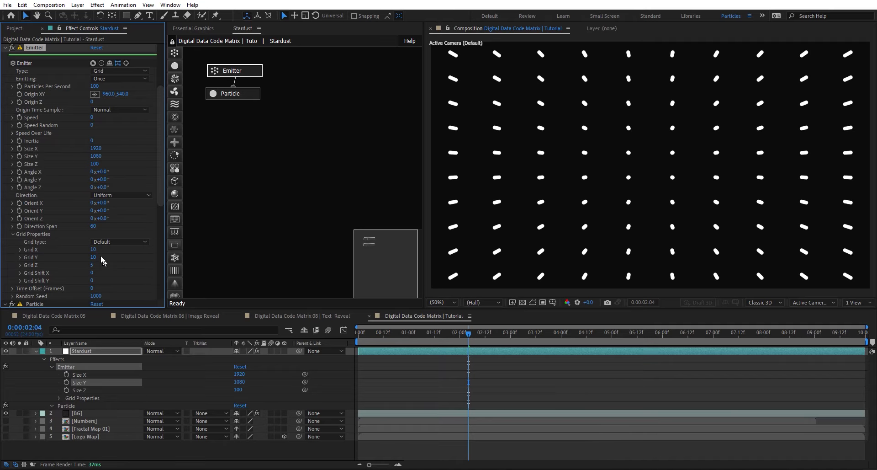
- Set the emitter's grid properties to 100 in X, 70 in Y and 1 in Z
click(93, 249)
text(100)
key(Return)
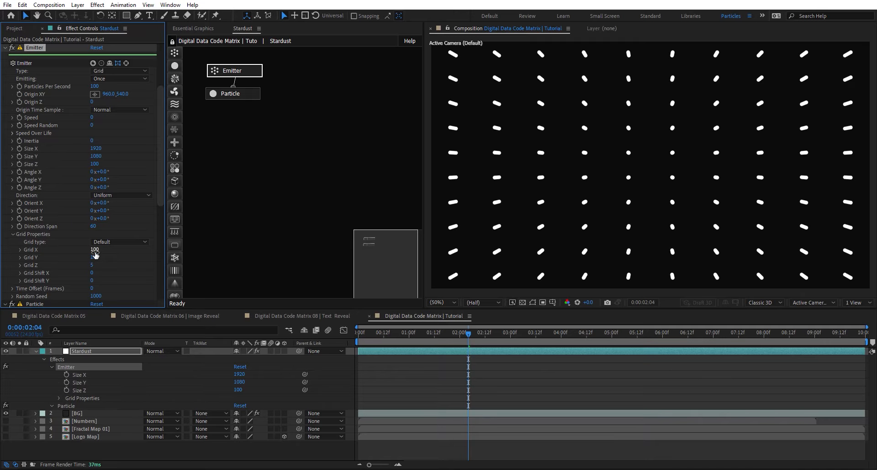
click(94, 257)
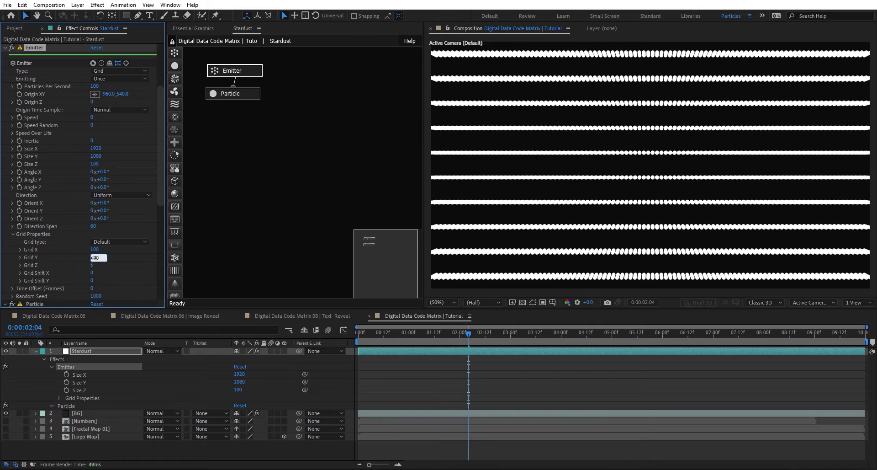
text(70)
key(Return)
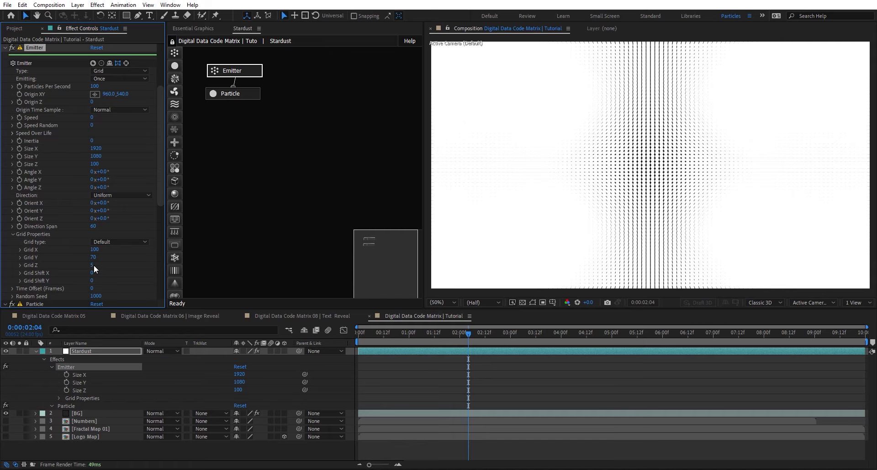
click(92, 265)
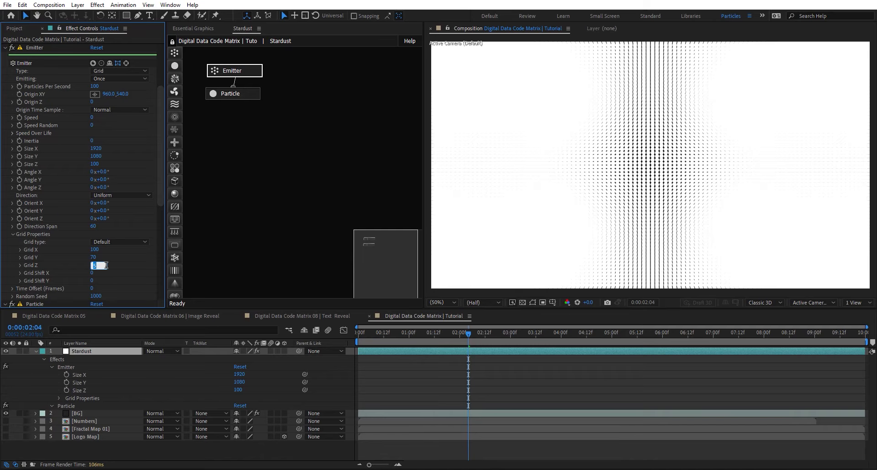
key(Return)
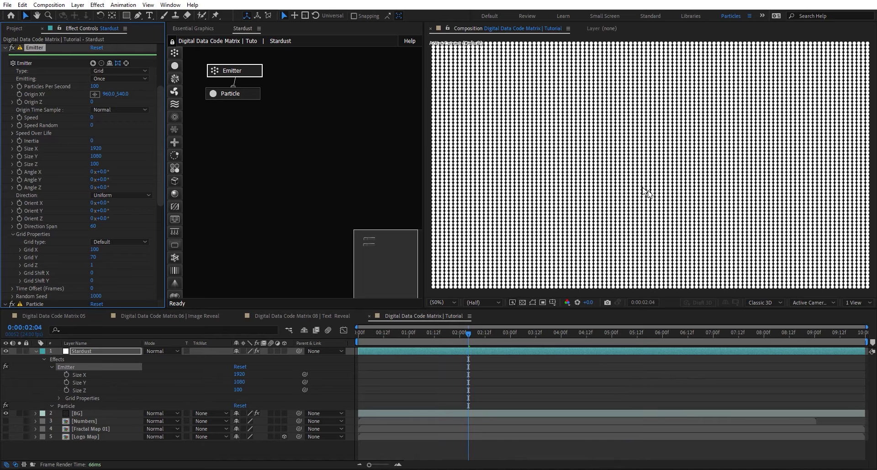
- Change the Particle node's shape to Texture
click(250, 95)
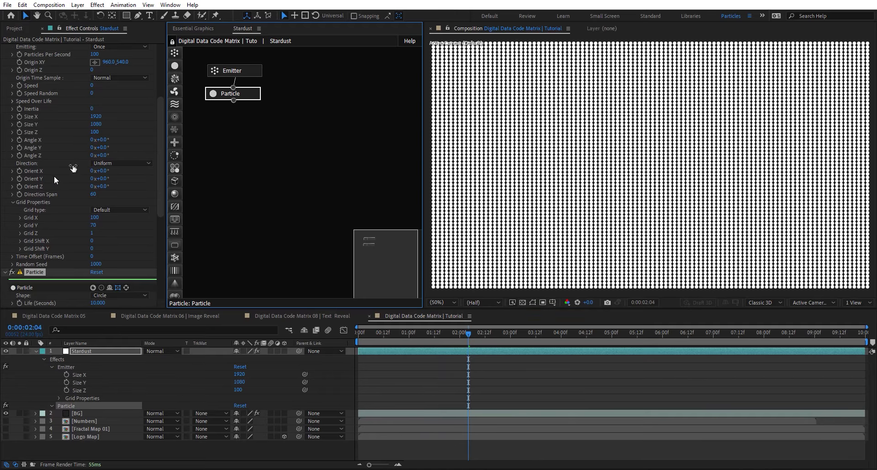
scroll(54, 175, down, 4)
click(113, 212)
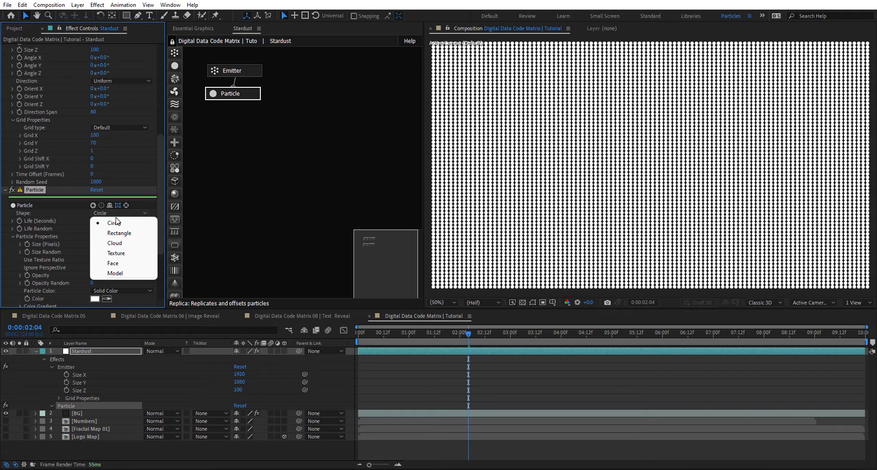
click(127, 252)
- Assign the Numbers layer as the particle texture and set its texture color use to Alpha
scroll(77, 242, down, 10)
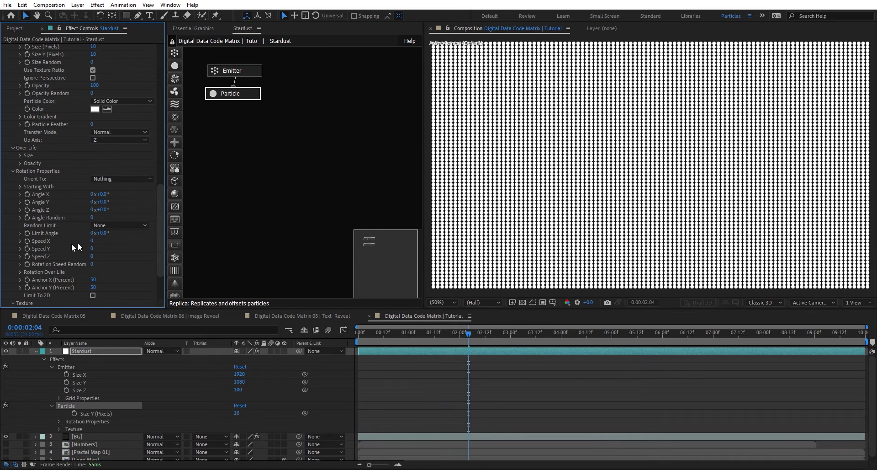
scroll(47, 204, down, 3)
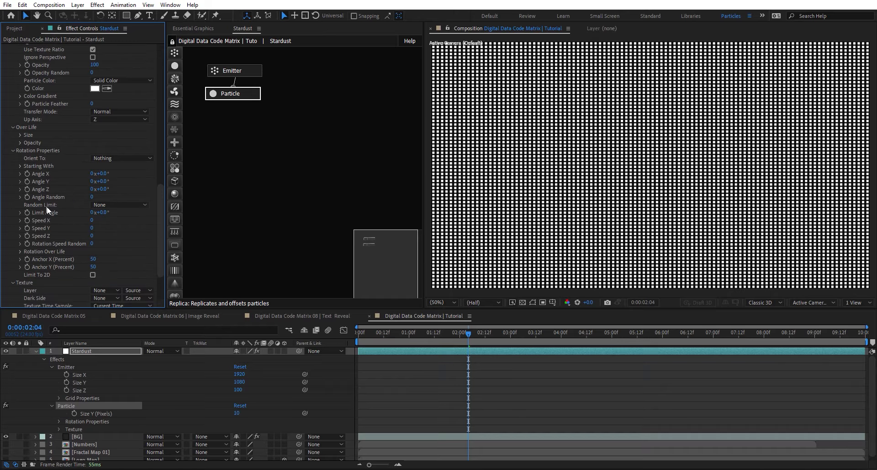
click(99, 248)
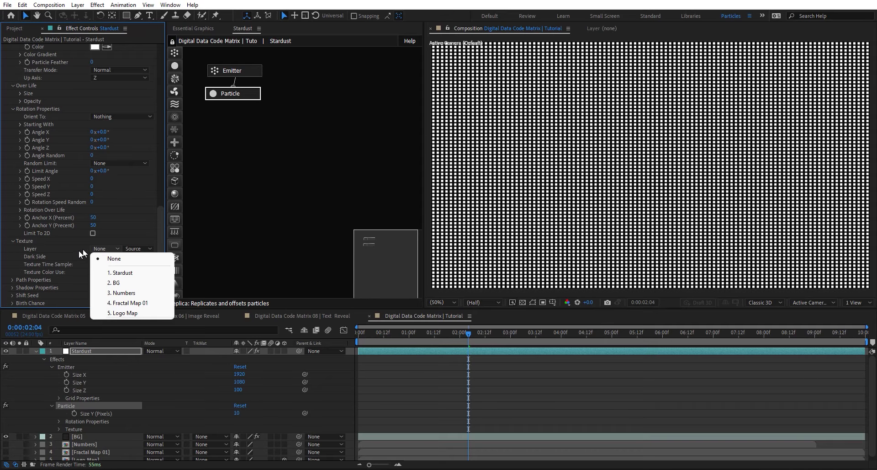
click(115, 292)
click(110, 272)
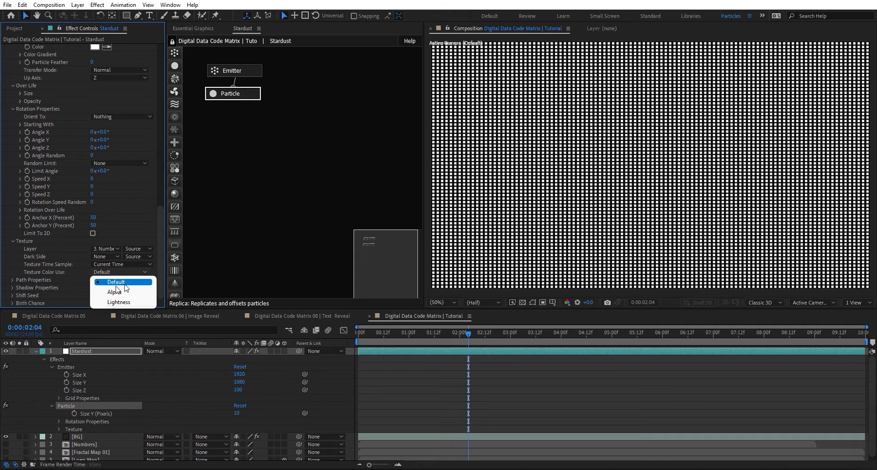
click(120, 292)
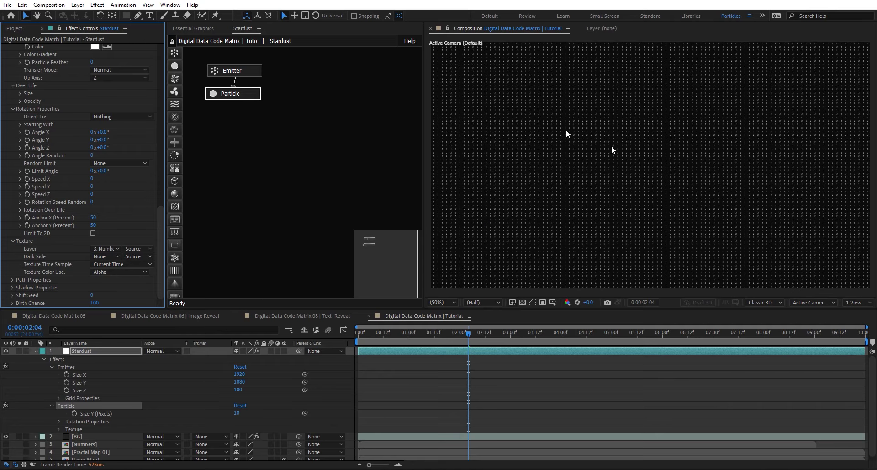
- Set the composition preview's resolution to Full
scroll(562, 186, up, 2)
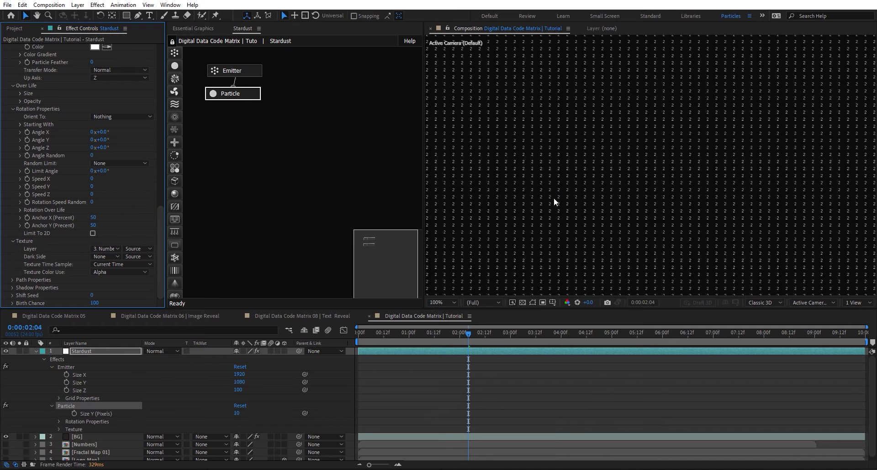
scroll(588, 167, up, 2)
click(482, 298)
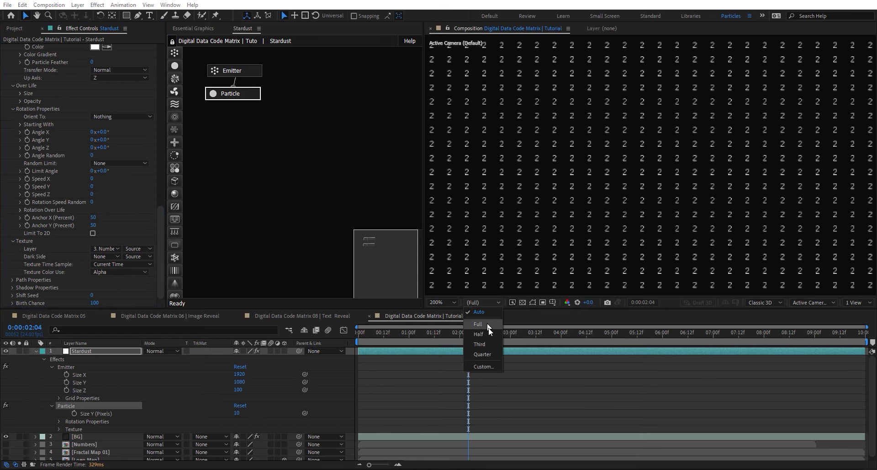
click(488, 324)
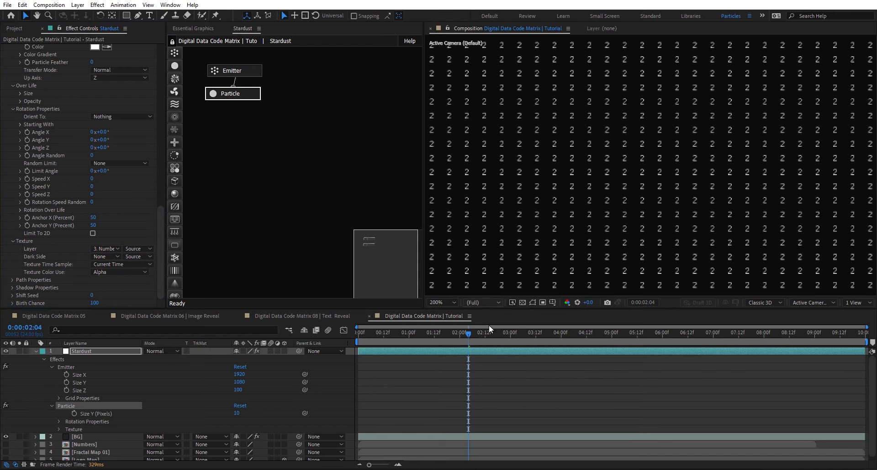
- Set the particle texture's time sample to Random Loop and move the playhead to 0:00:01:20
click(110, 264)
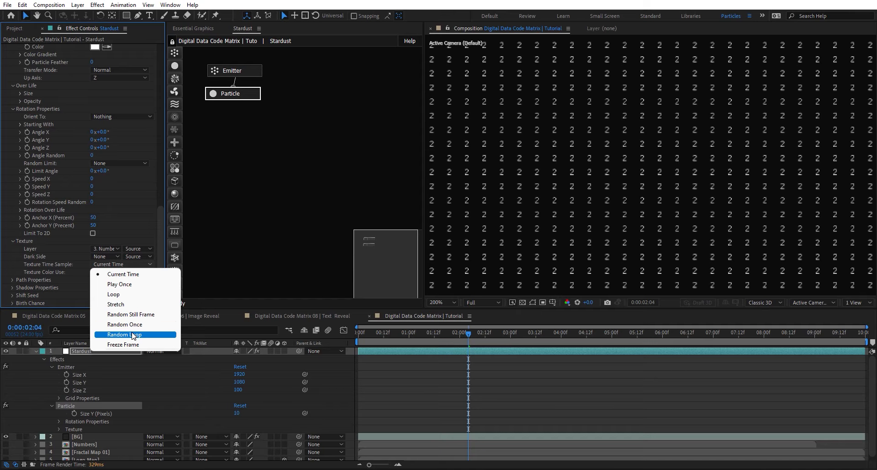
click(121, 334)
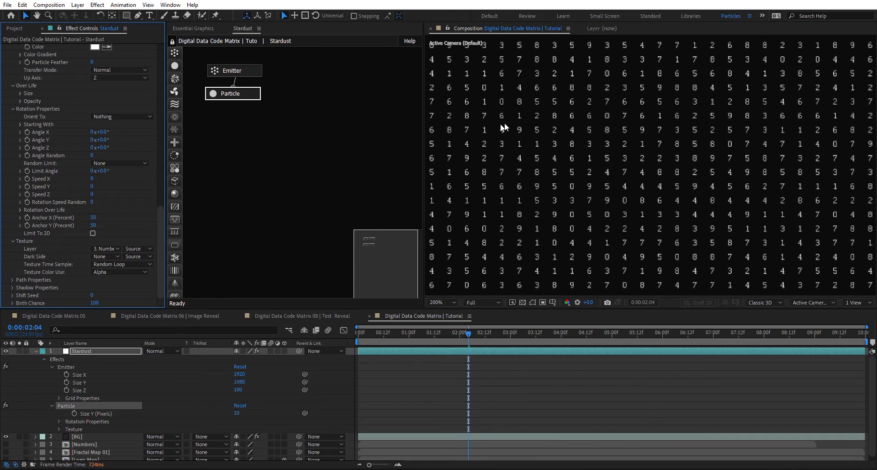
scroll(626, 176, down, 1)
drag(466, 330, 452, 343)
key(shift+slash)
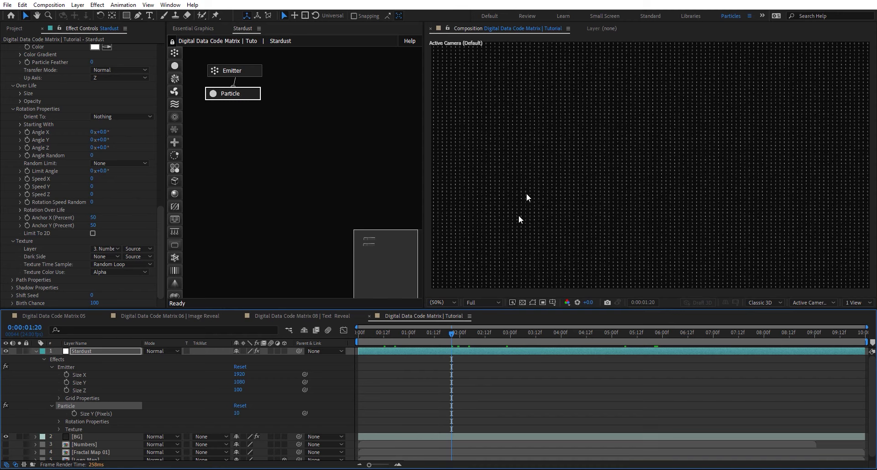
- Set the Particle node's size to 15 pixels
scroll(70, 208, up, 4)
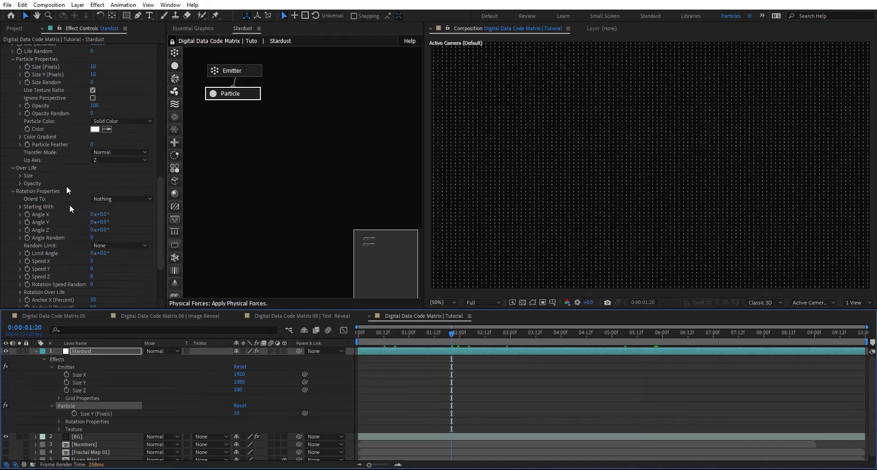
scroll(70, 136, up, 4)
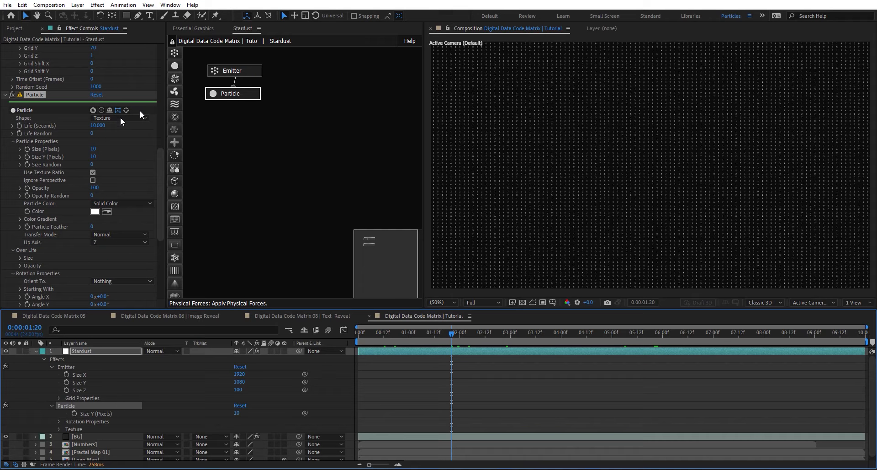
click(93, 148)
text(15)
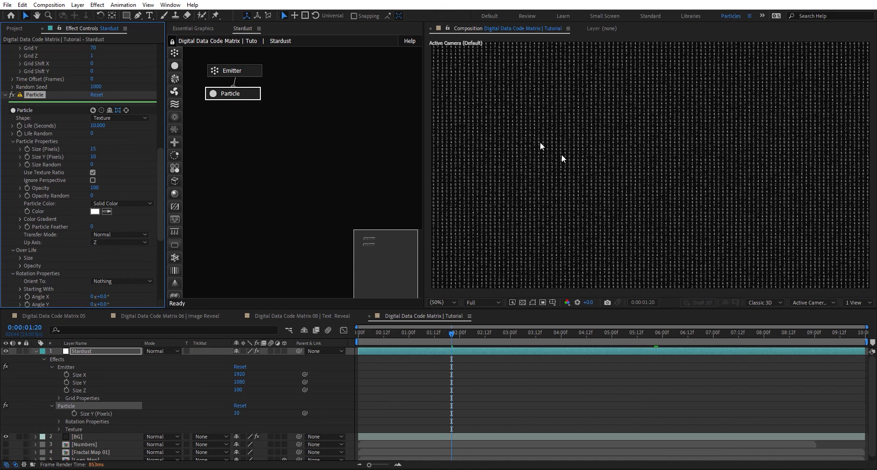
- Check the Numbers precomp's composition settings for its dimensions and return to the tutorial composition
double_click(91, 443)
key(ctrl+k)
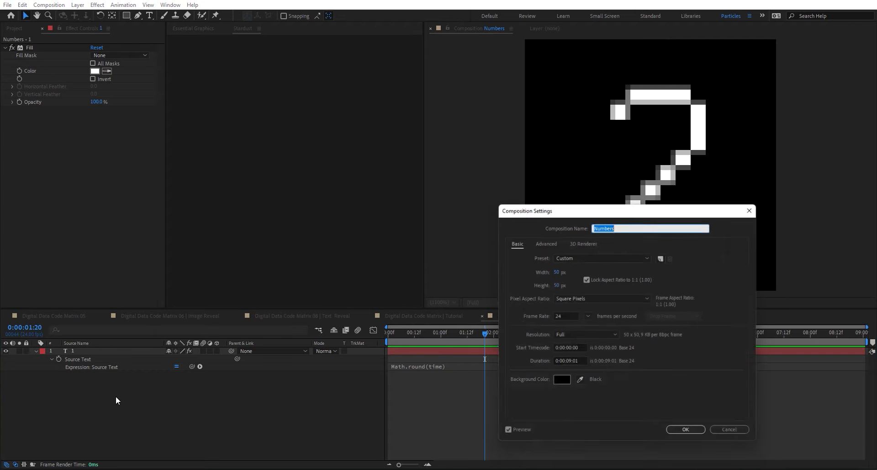
click(755, 206)
click(482, 316)
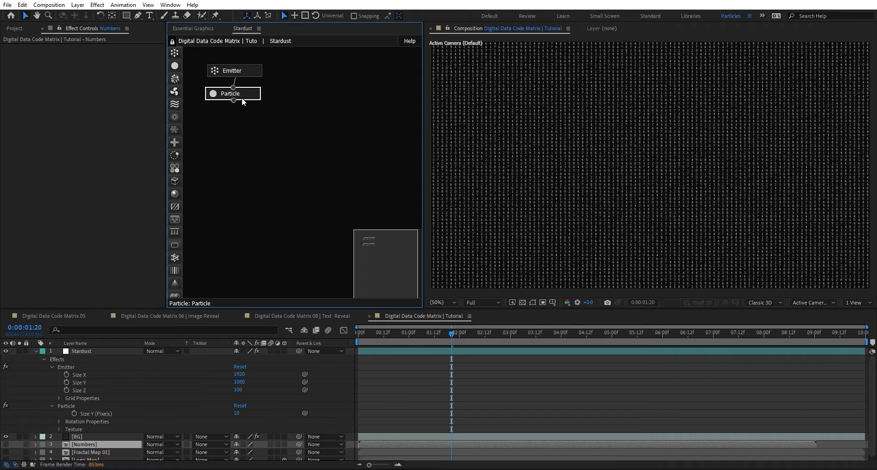
- Add a Field node connected below the Particle node and set its field type to Maps
click(241, 98)
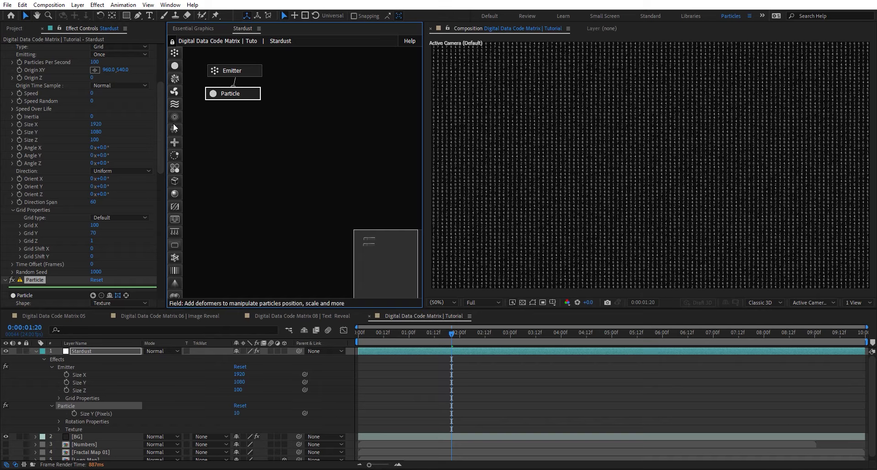
drag(174, 117, 216, 115)
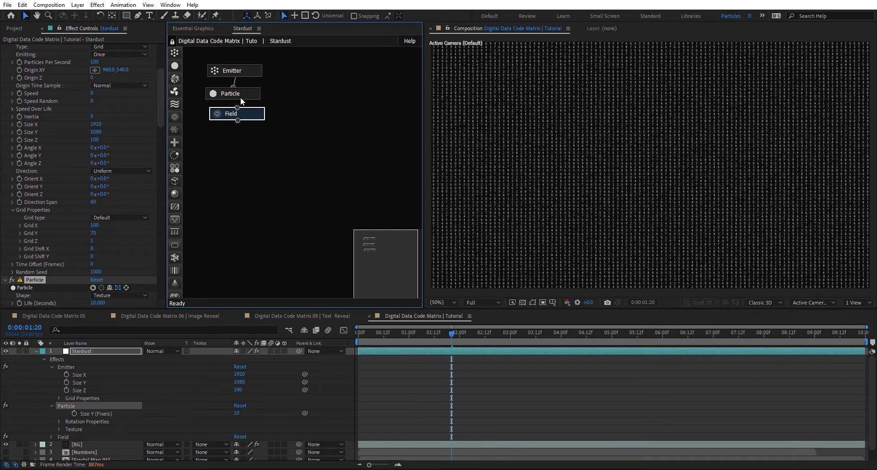
scroll(72, 203, down, 4)
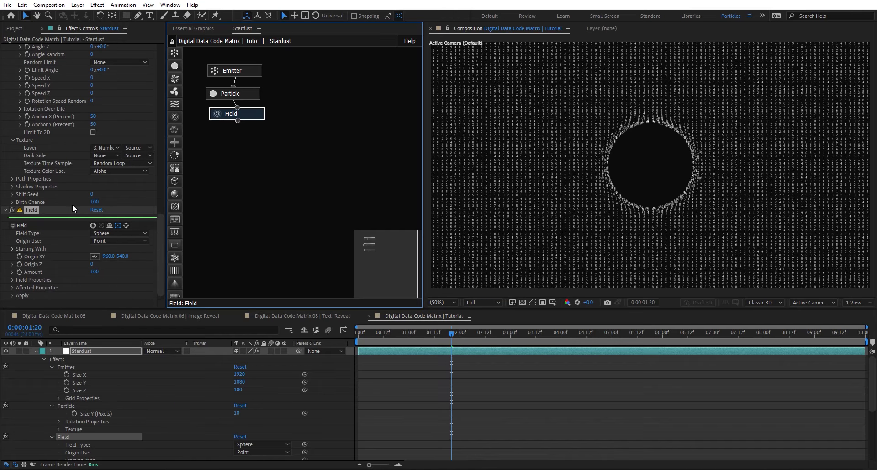
click(116, 233)
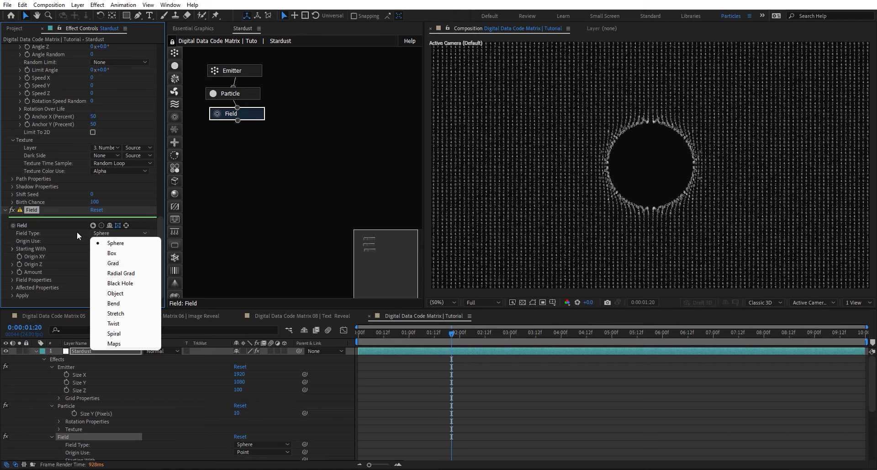
click(134, 344)
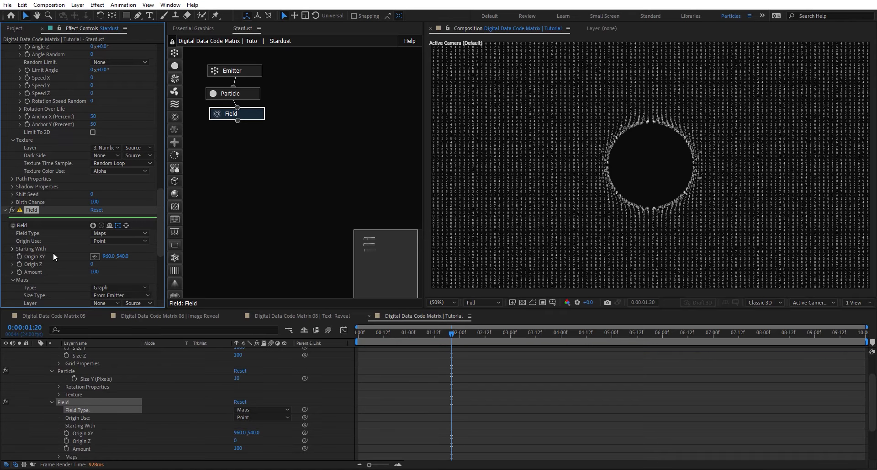
- Set the Field node's map type to Layer and choose Fractal Map 01 as its layer
scroll(53, 252, down, 3)
click(112, 228)
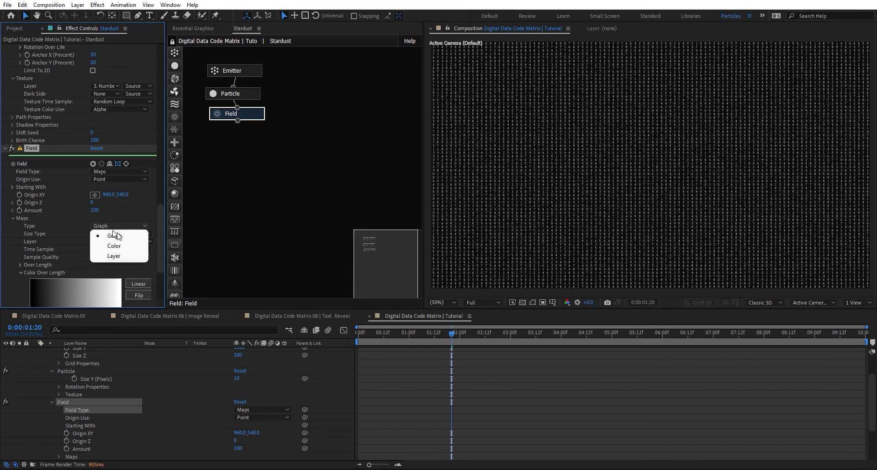
click(123, 256)
scroll(69, 244, down, 1)
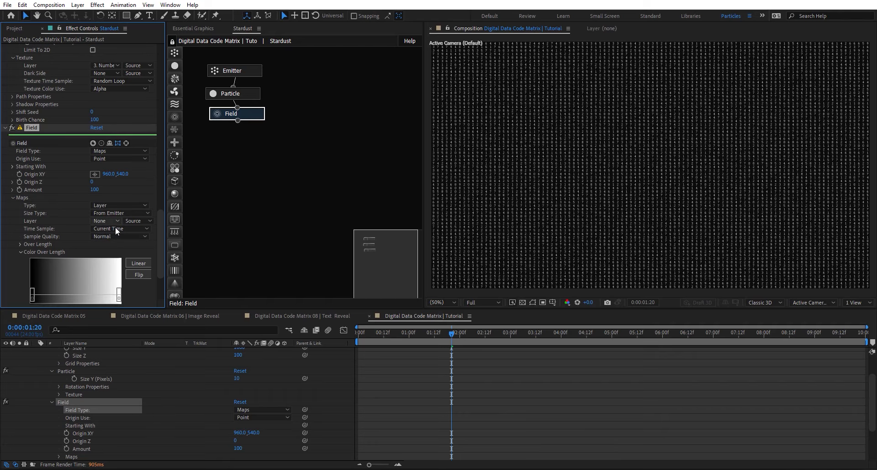
click(102, 220)
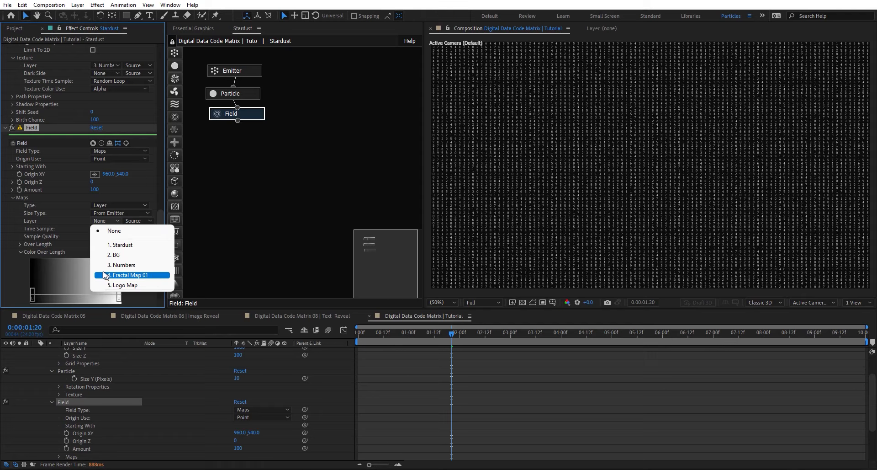
click(149, 275)
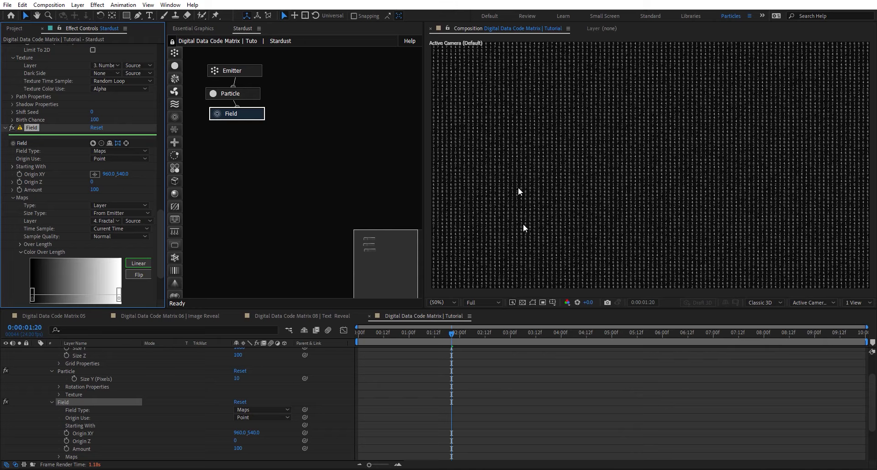
- Set the Field node's map projection to XY
scroll(32, 218, down, 3)
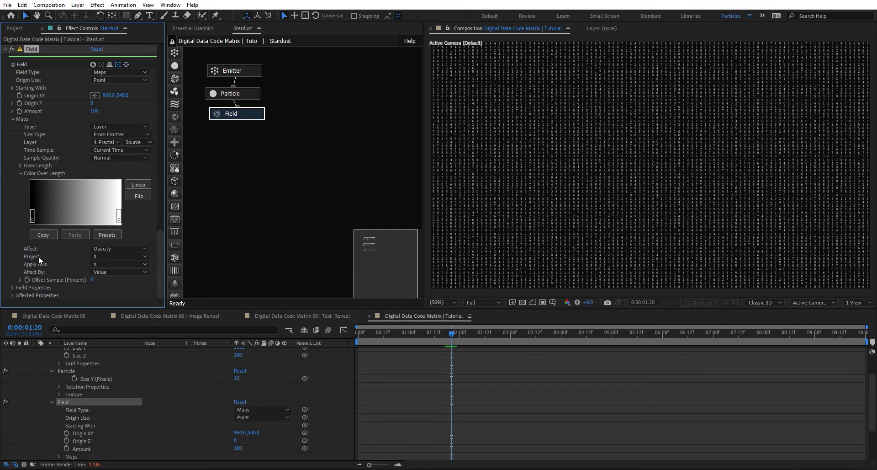
click(132, 256)
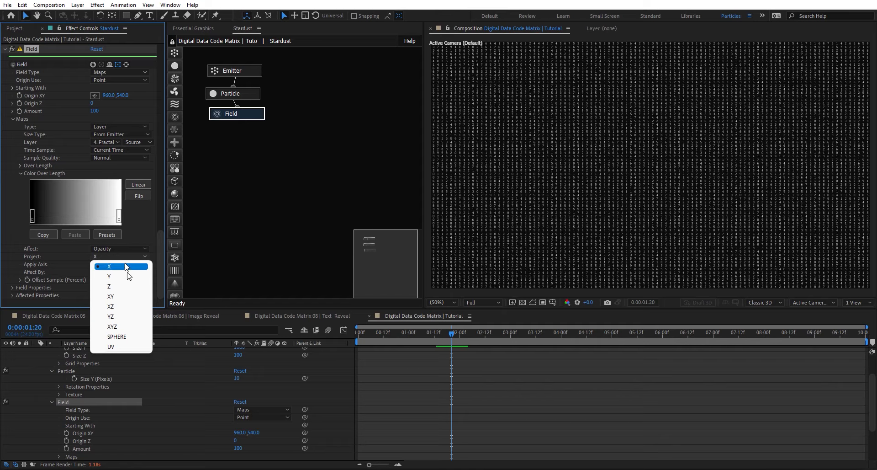
click(111, 297)
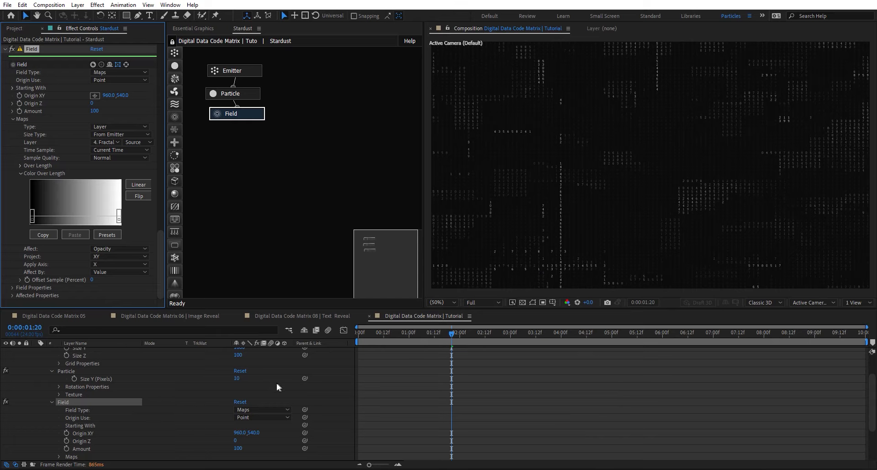
- Collapse the Stardust layer, view the Fractal Map 01 precomp's image and return to the tutorial composition
scroll(116, 406, up, 3)
click(32, 350)
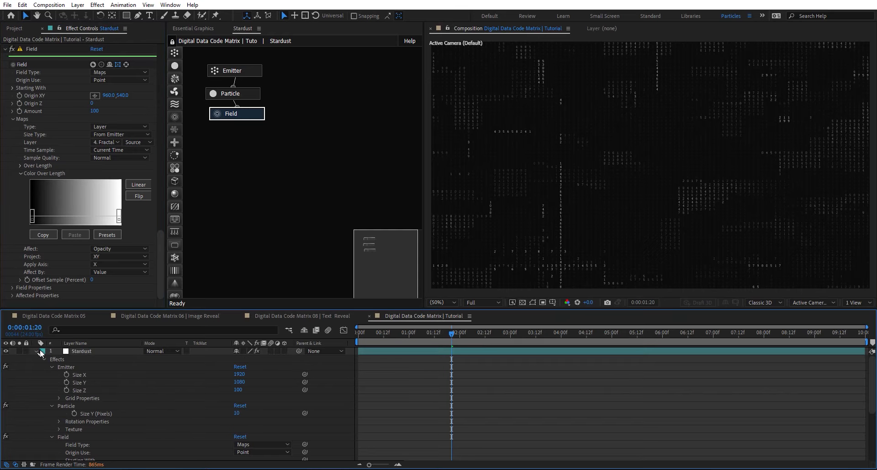
double_click(96, 374)
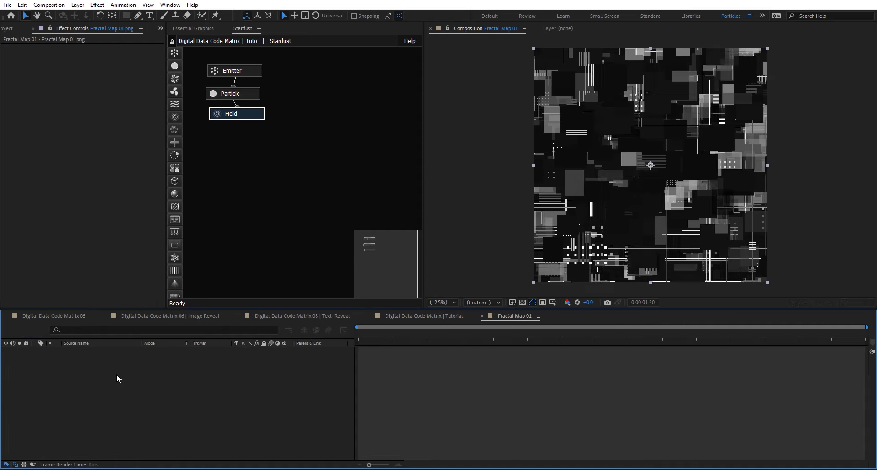
click(452, 316)
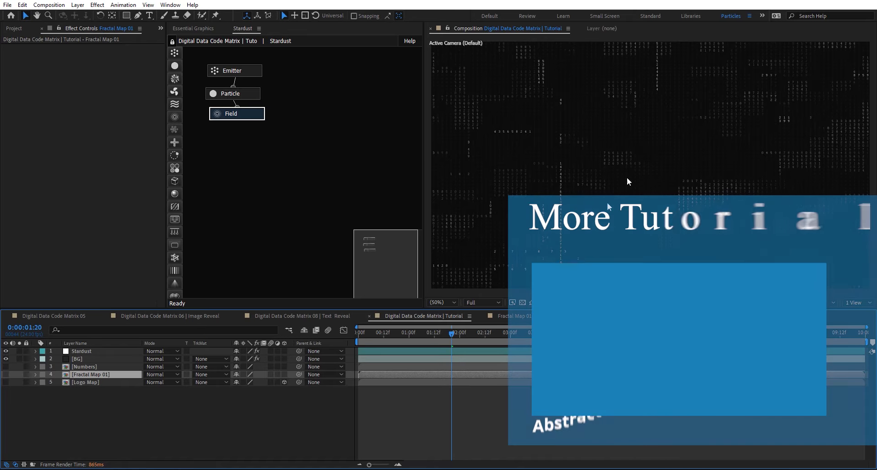
- Duplicate the Field node, connect the copy below the original and try out a different amount on it
click(244, 114)
scroll(60, 252, down, 10)
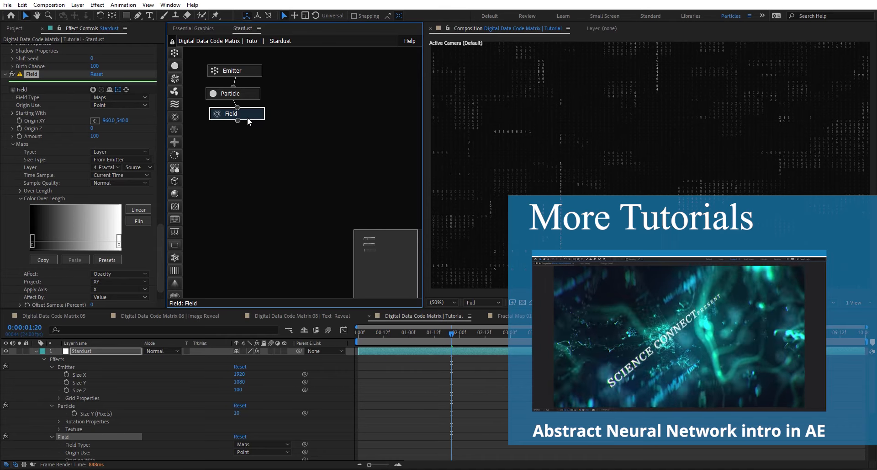
drag(248, 117, 235, 141)
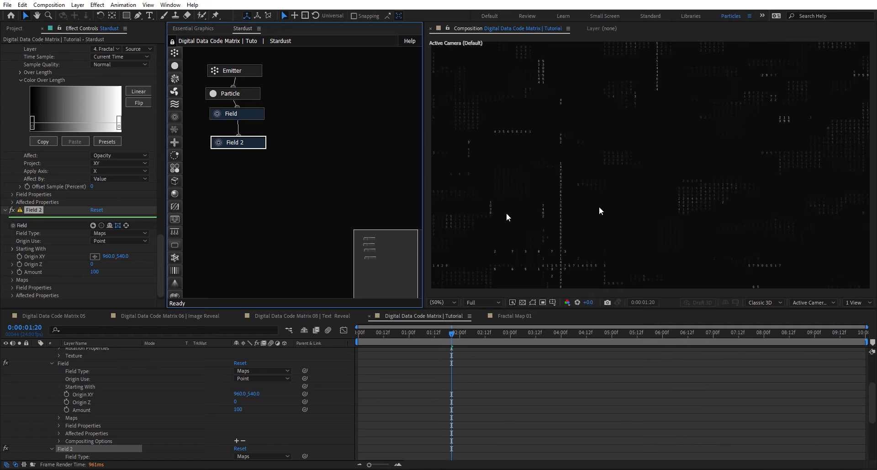
drag(94, 271, 120, 277)
- Set the map of the second Field node to affect Size instead of Opacity
click(254, 143)
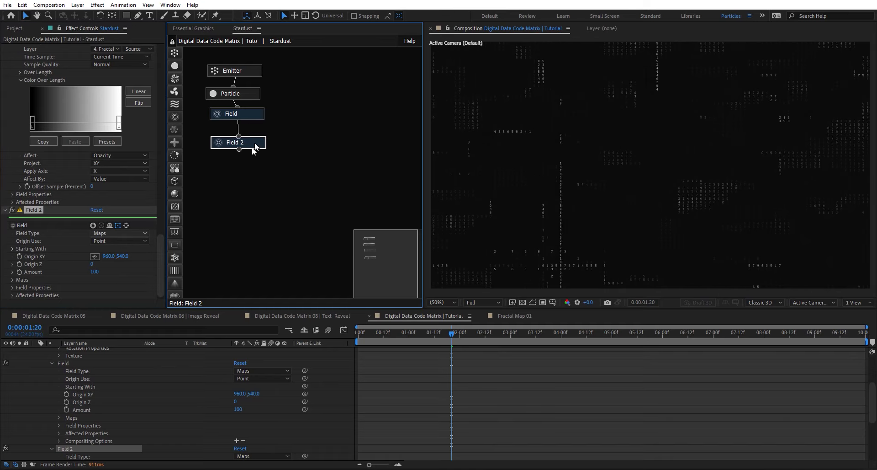
click(12, 279)
scroll(52, 262, down, 5)
click(119, 256)
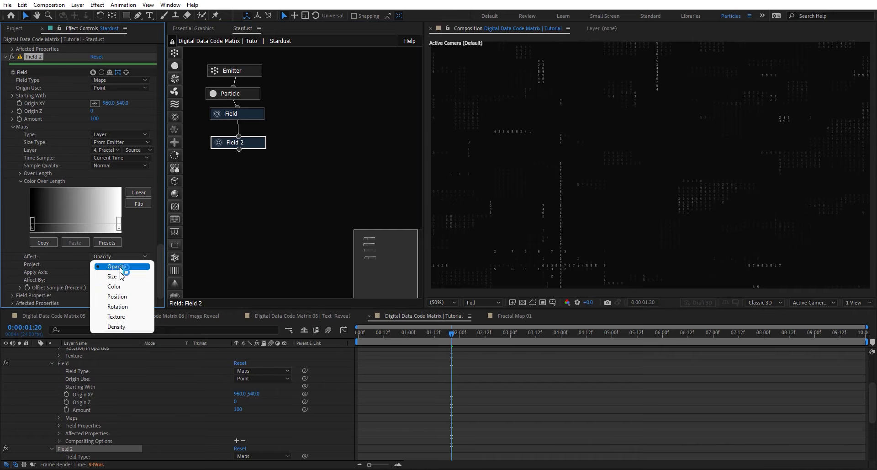
click(116, 276)
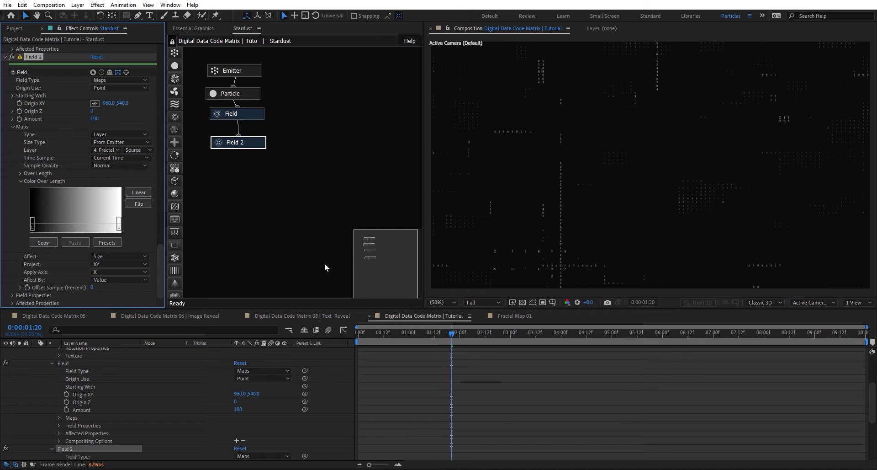
- Try an affected Size of 521 on the second Field node and return it to 100
click(29, 302)
scroll(30, 255, down, 2)
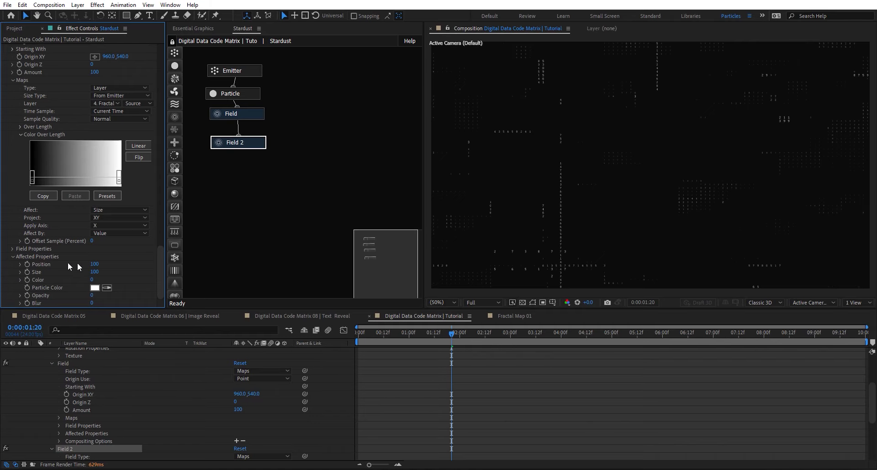
drag(96, 273, 284, 265)
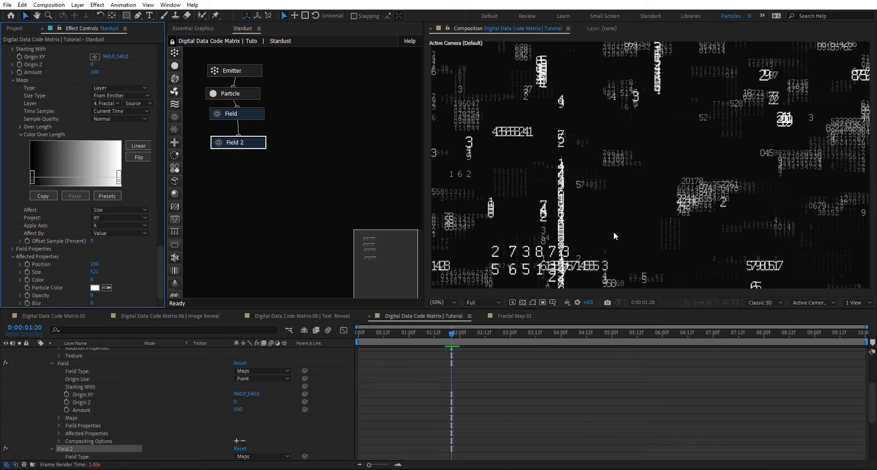
click(94, 272)
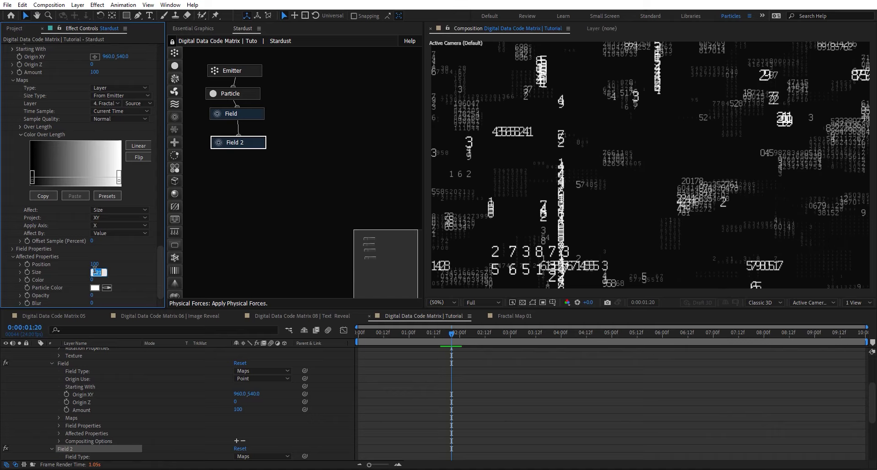
key(Return)
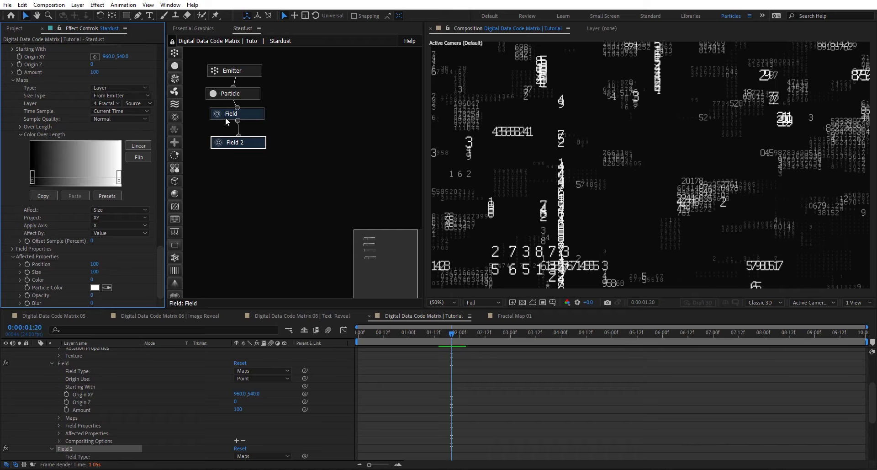
- Disable and re-enable the second Field node to compare the particle grid with and without it
right_click(246, 142)
click(284, 123)
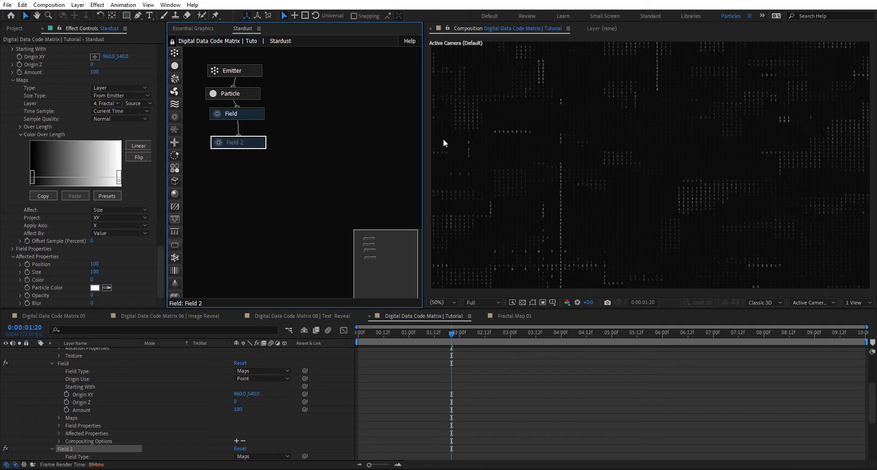
right_click(258, 143)
click(284, 123)
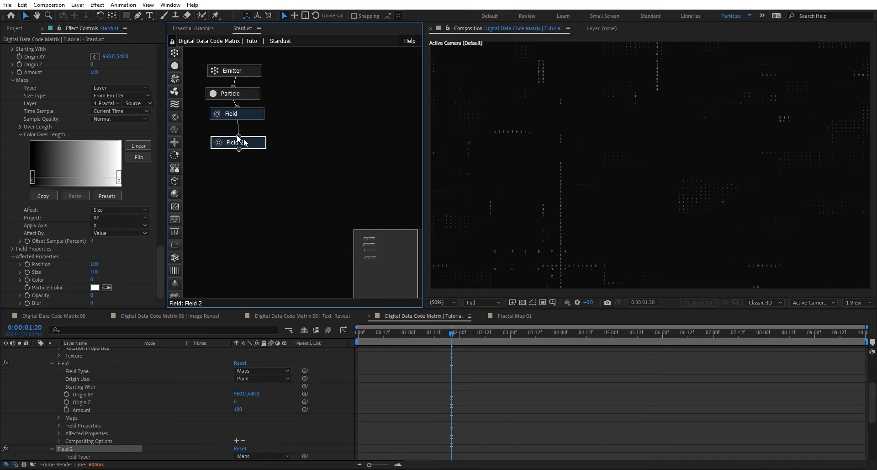
- Add a Replica node below Field 2 and set its replicate type to Linear
drag(174, 132, 241, 163)
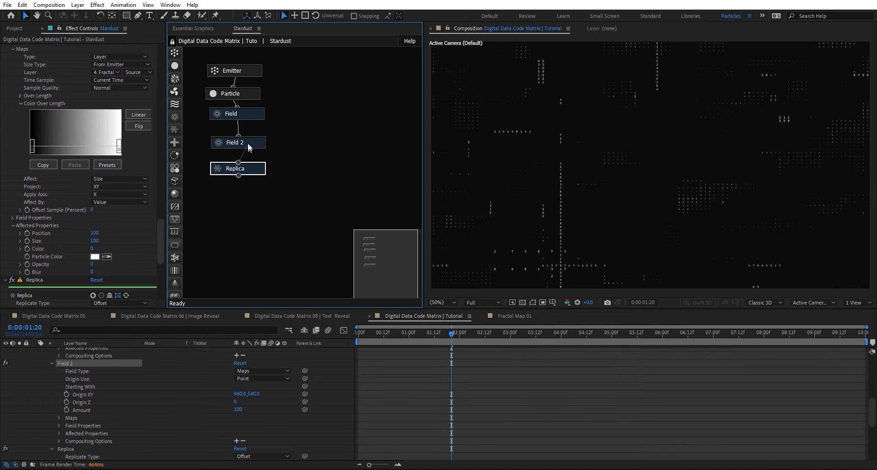
scroll(70, 240, down, 3)
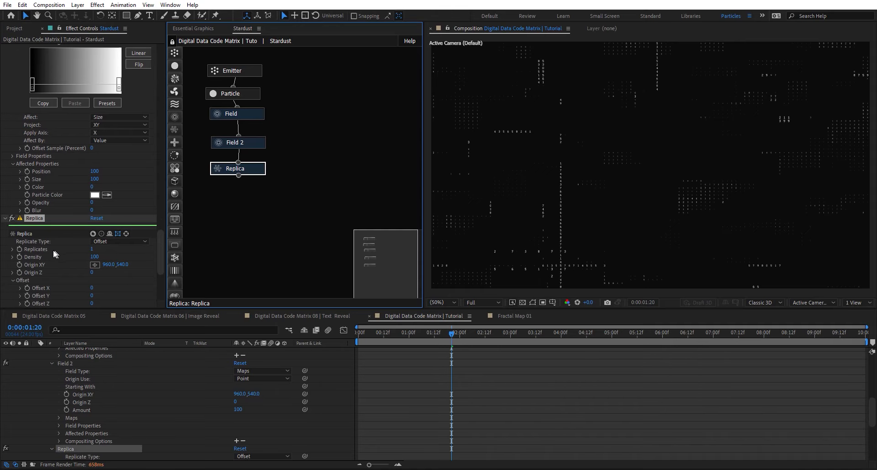
click(114, 240)
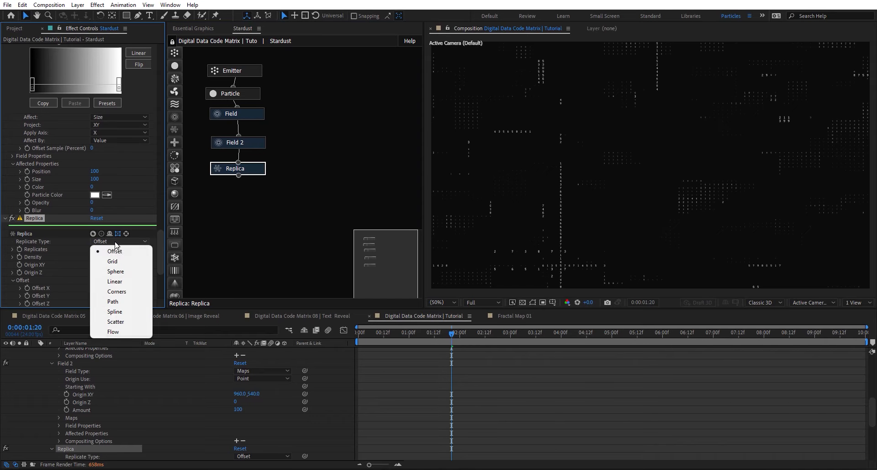
click(127, 281)
scroll(88, 247, down, 1)
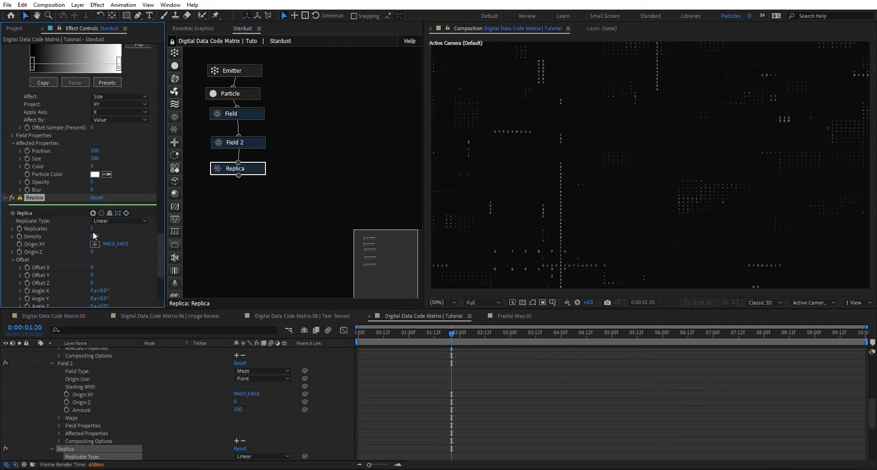
- Set the Replica node to 10 replicates with a Z offset of 200
click(93, 229)
key(Return)
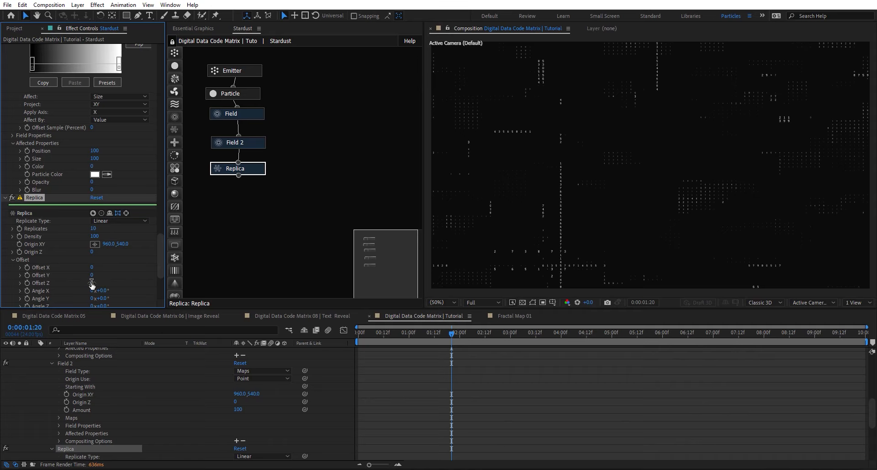
click(91, 283)
text(200)
key(Return)
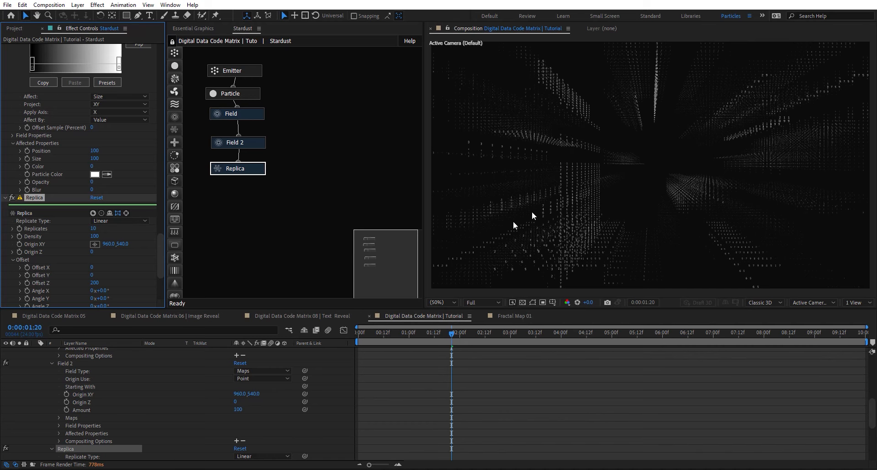
- Set the Replica node's offset Scale X and Scale Y to 150
scroll(111, 270, down, 4)
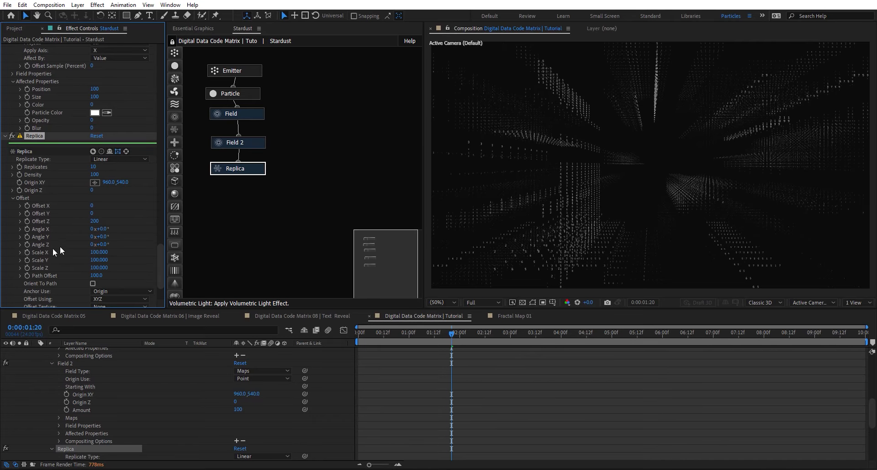
click(103, 252)
text(150)
key(Tab)
text(150)
key(Return)
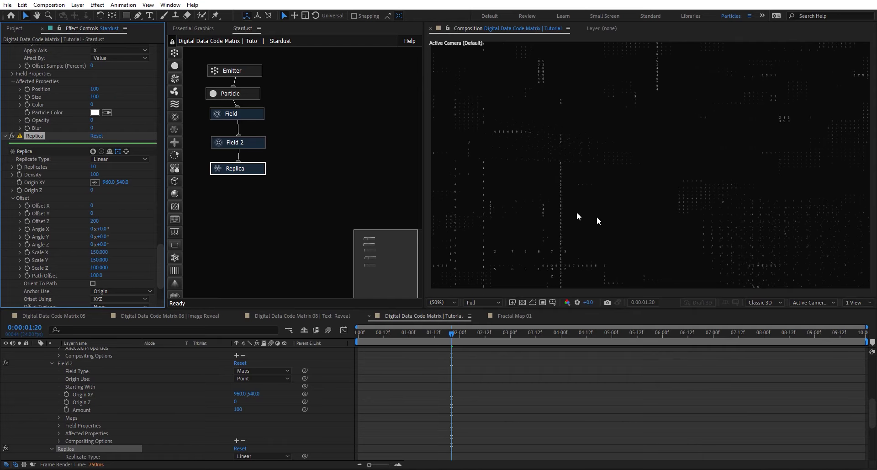
- Disable and re-enable the Replica node to compare the view with and without the replicas
right_click(250, 169)
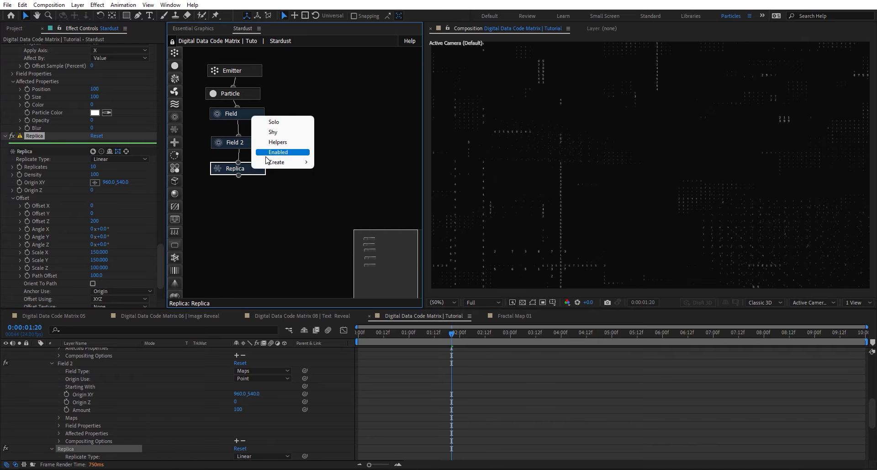
click(276, 155)
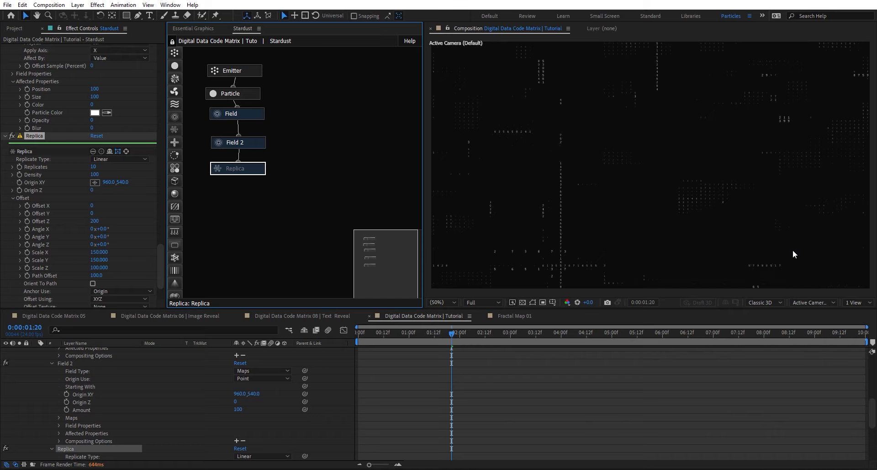
right_click(255, 171)
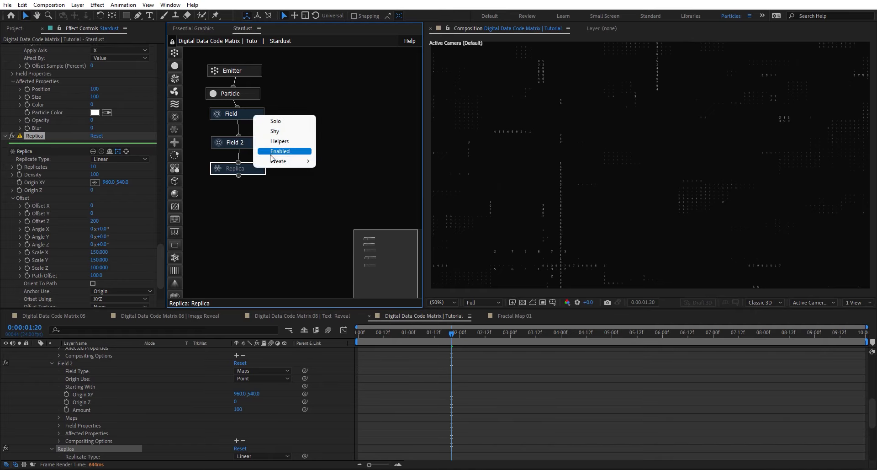
click(276, 155)
- Collapse the Stardust layer and add a new camera to the composition with the default settings
scroll(48, 379, up, 10)
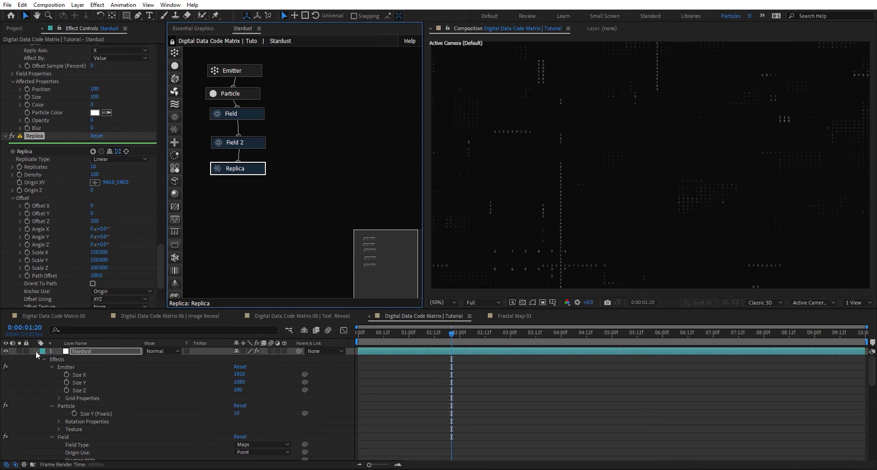
click(36, 352)
right_click(260, 405)
mouse_move(326, 291)
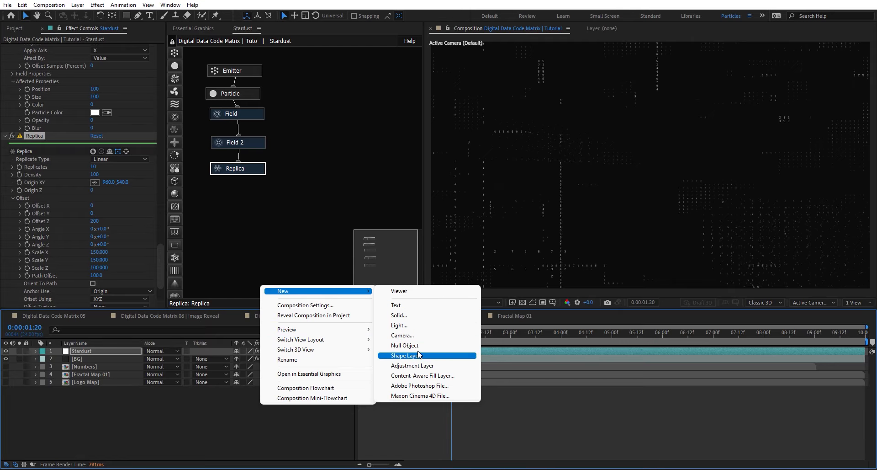
click(410, 335)
key(Return)
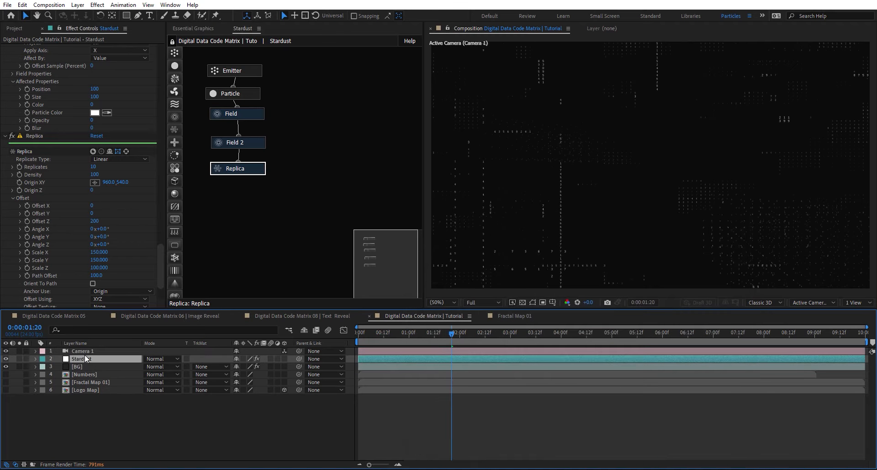
- Create an orbit null for Camera 1
right_click(87, 351)
mouse_move(128, 281)
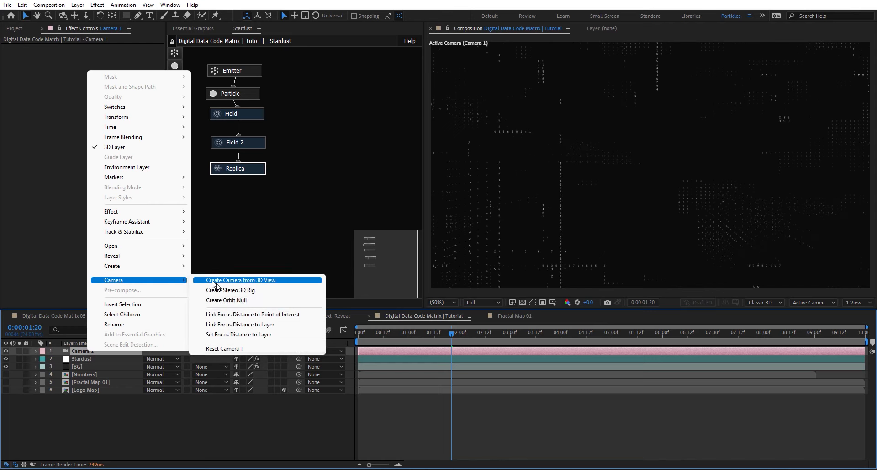
click(213, 301)
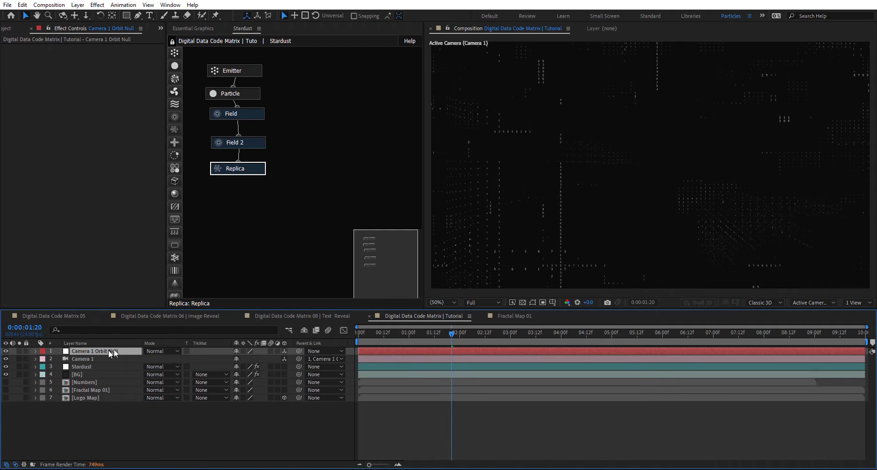
- Keyframe the orbit null's Position at the first frame and move that keyframe to 0:00:07:01
key(p)
key(Home)
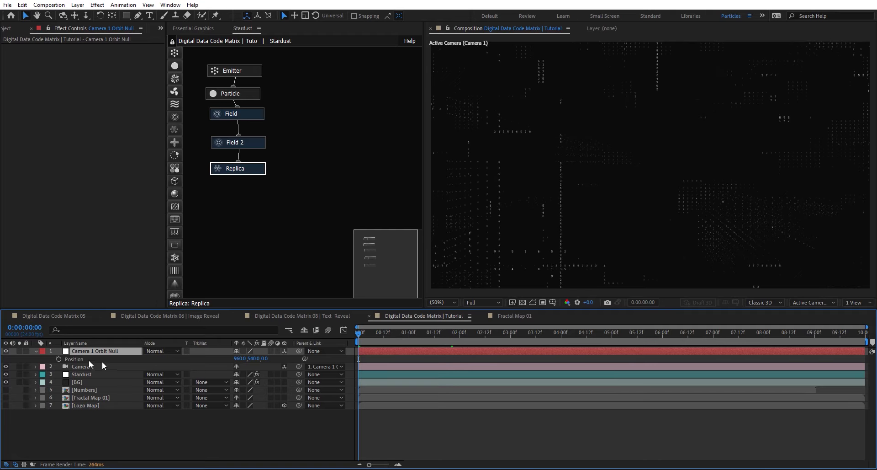
click(58, 359)
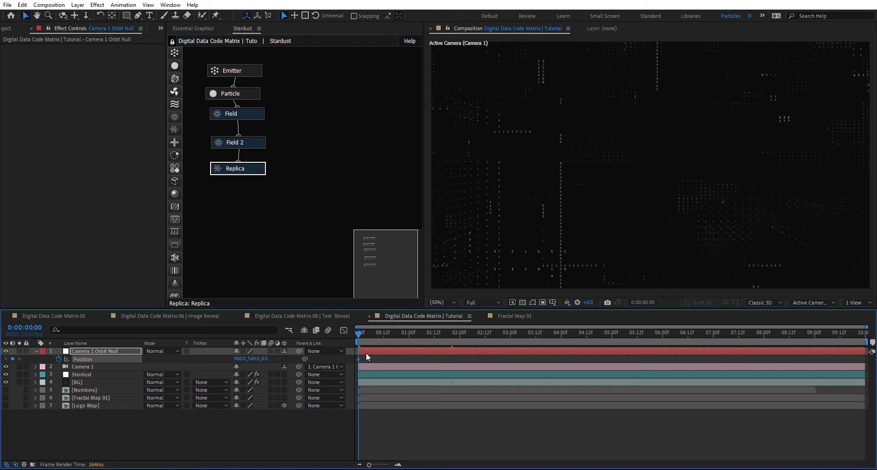
drag(640, 356, 716, 360)
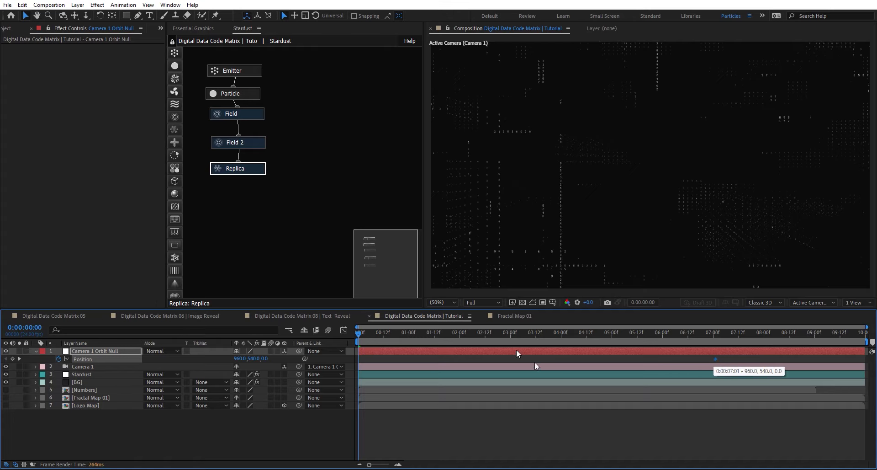
- Set the orbit null's Z position to about 1286 at the first frame and scrub to 0:00:05:06 to preview the camera move
click(265, 359)
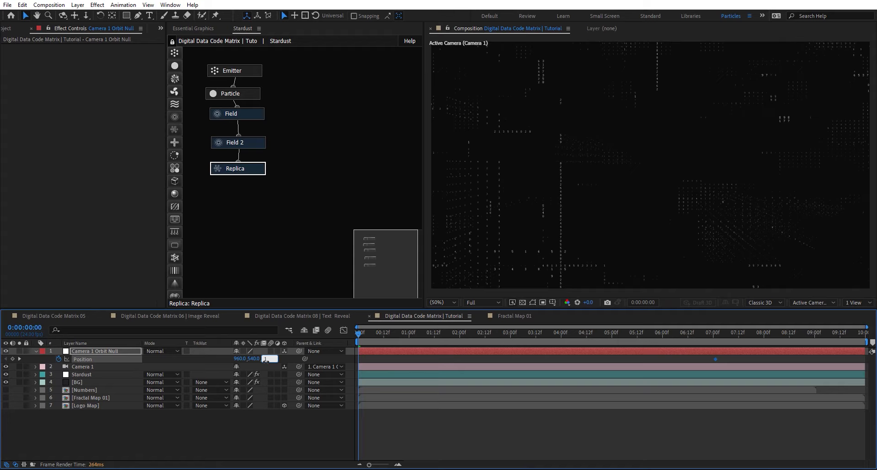
text(1200)
key(Return)
drag(361, 333, 304, 355)
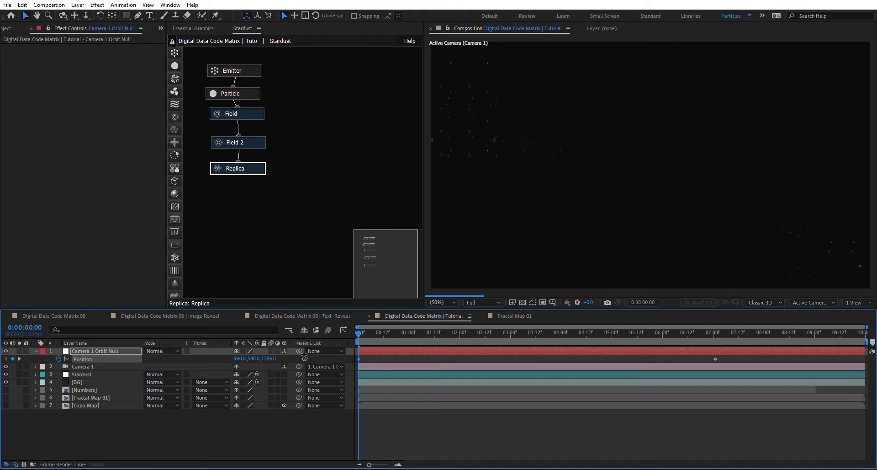
drag(402, 332, 625, 333)
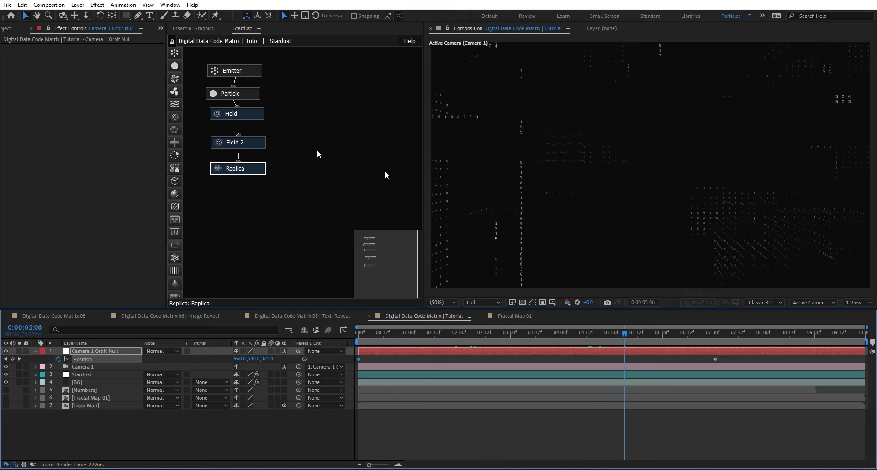
- Apply the Color 11 green gradient preset to the color ramp in the Replica node's Along Path Properties
click(252, 95)
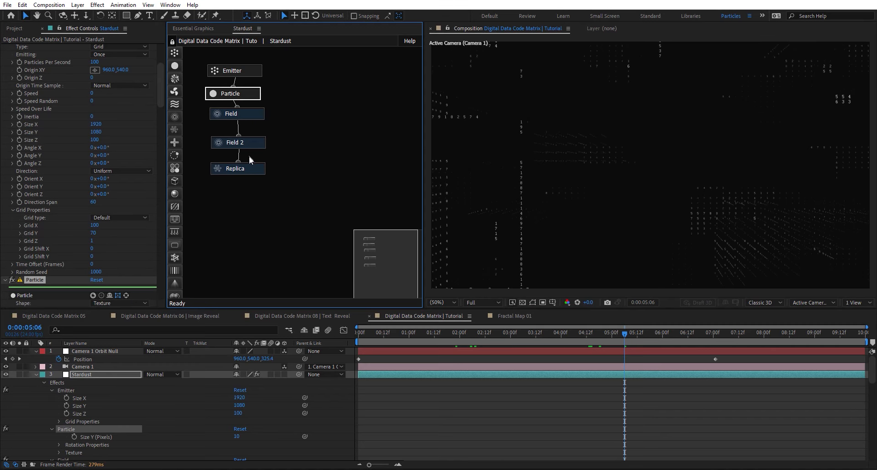
click(253, 168)
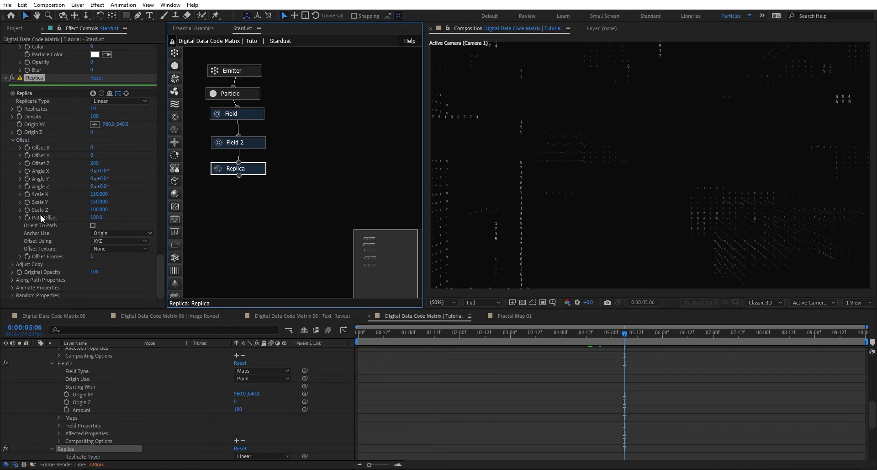
scroll(57, 242, down, 1)
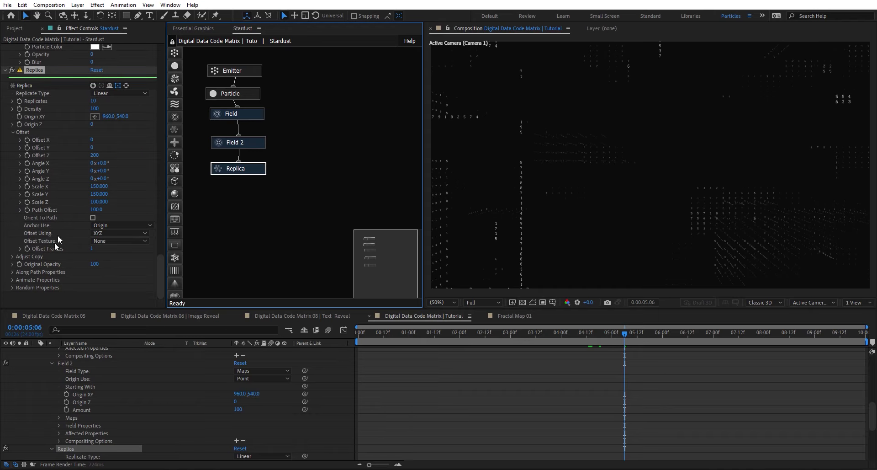
click(12, 272)
scroll(88, 199, down, 10)
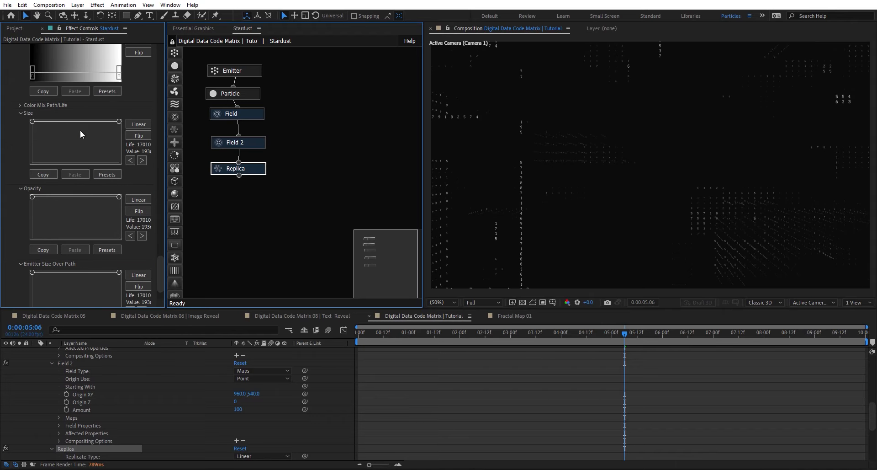
click(114, 91)
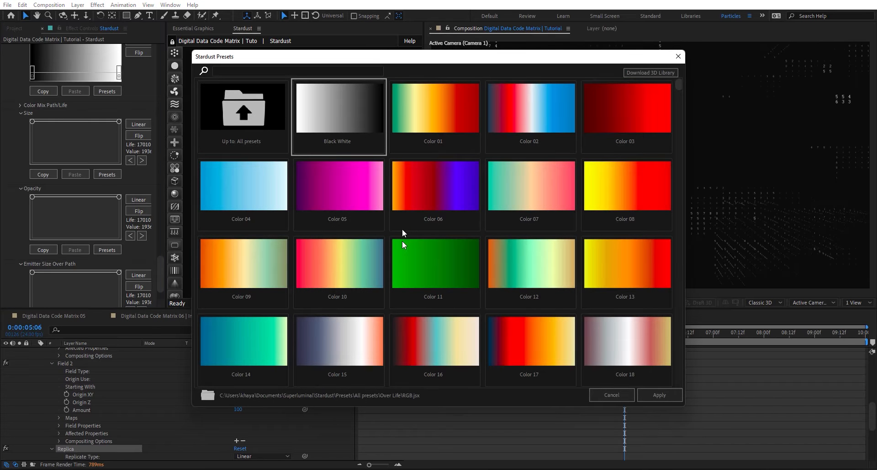
click(450, 264)
click(660, 395)
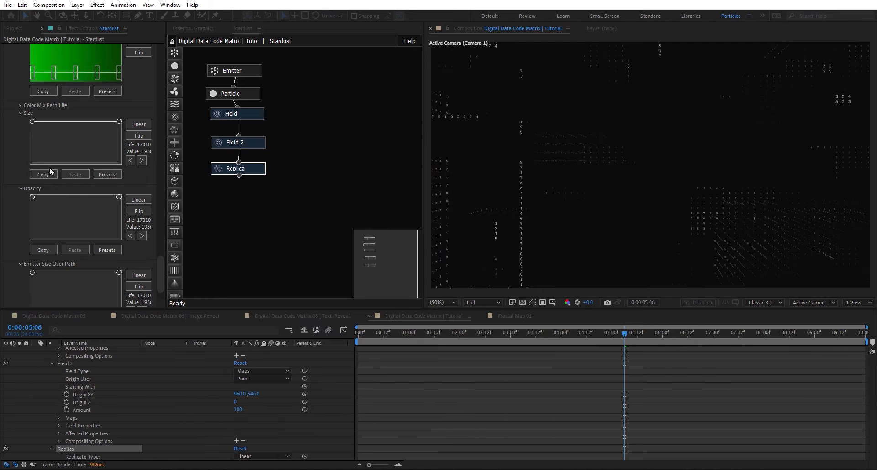
- Flatten the Replica's Color Mix Path/Life curve by lowering both its start and end points to 0
click(19, 105)
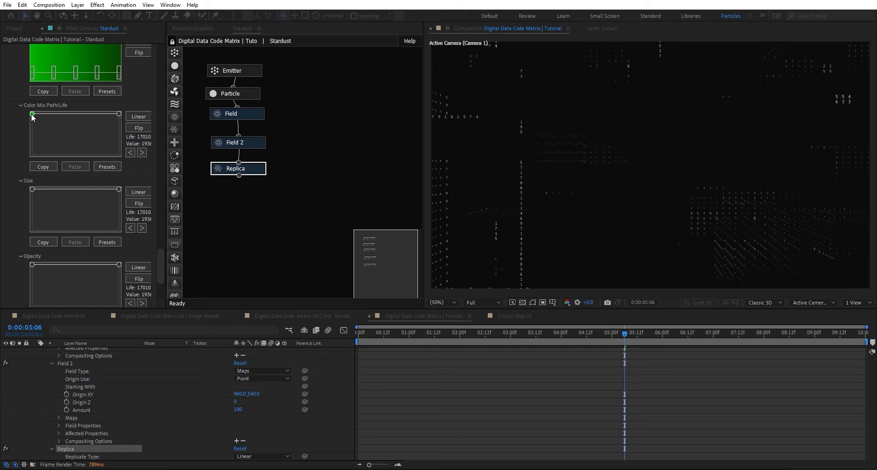
drag(32, 114, 26, 170)
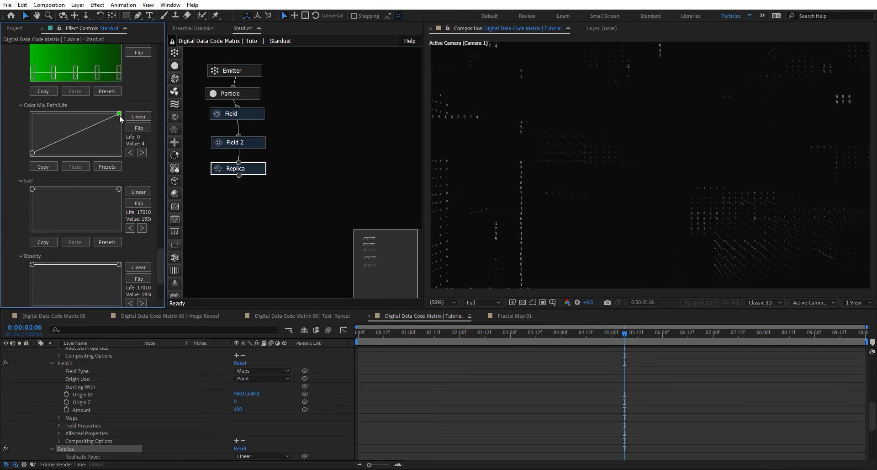
mouse_move(133, 165)
mouse_down()
mouse_move(127, 170)
mouse_move(148, 170)
mouse_move(124, 169)
mouse_up()
drag(32, 153, 33, 169)
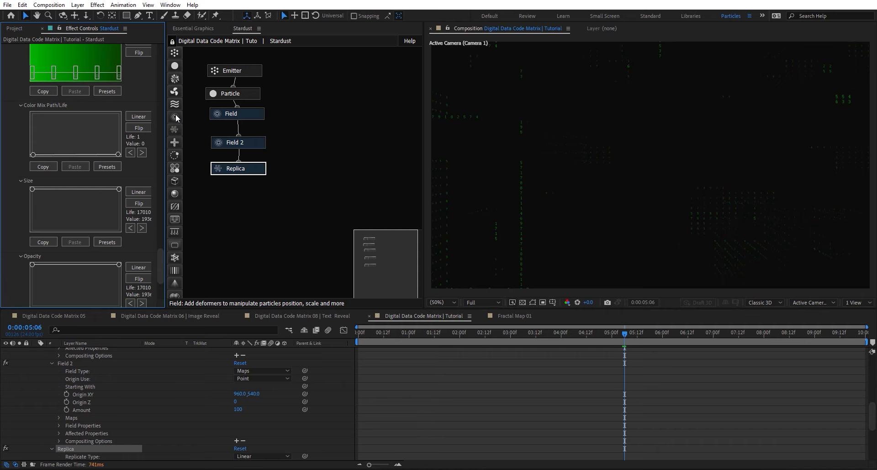
- Add a separate, unconnected Field node below Replica, enable Enclose in its Field Properties, and scrub to 0:00:03:01
drag(176, 118, 249, 213)
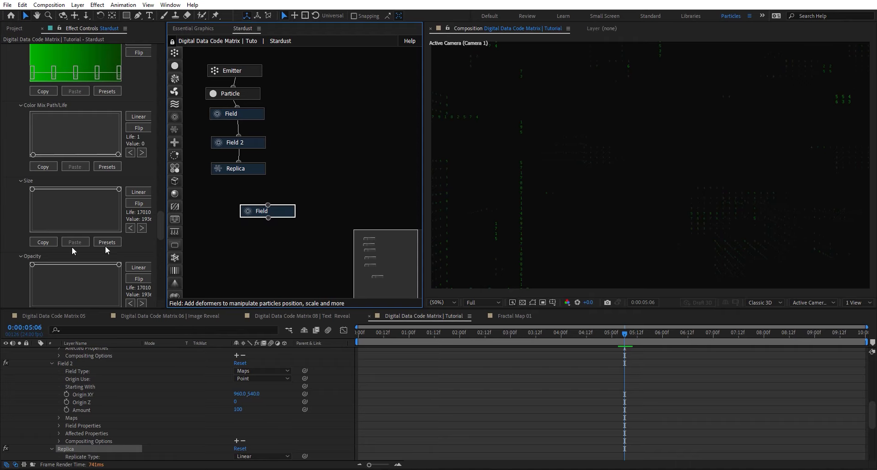
scroll(49, 243, down, 10)
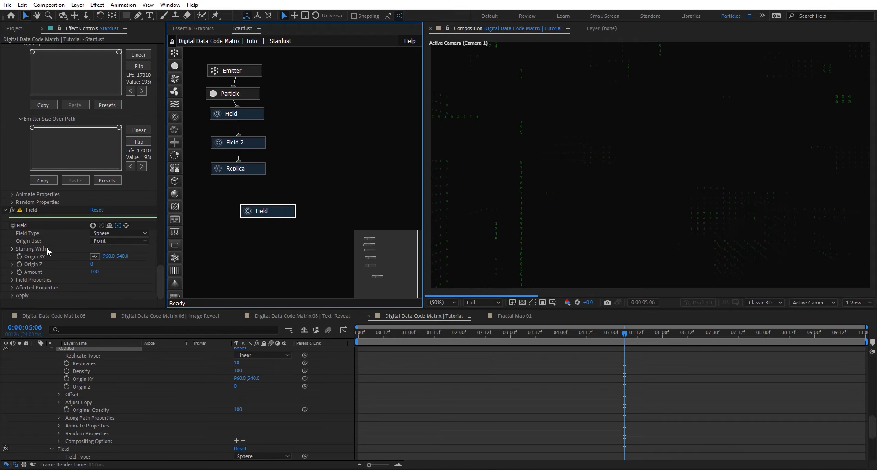
click(12, 279)
scroll(24, 236, down, 5)
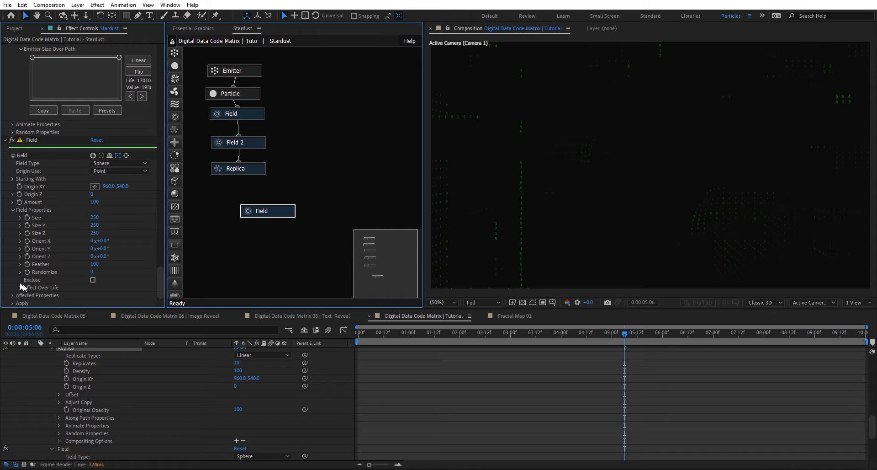
click(67, 278)
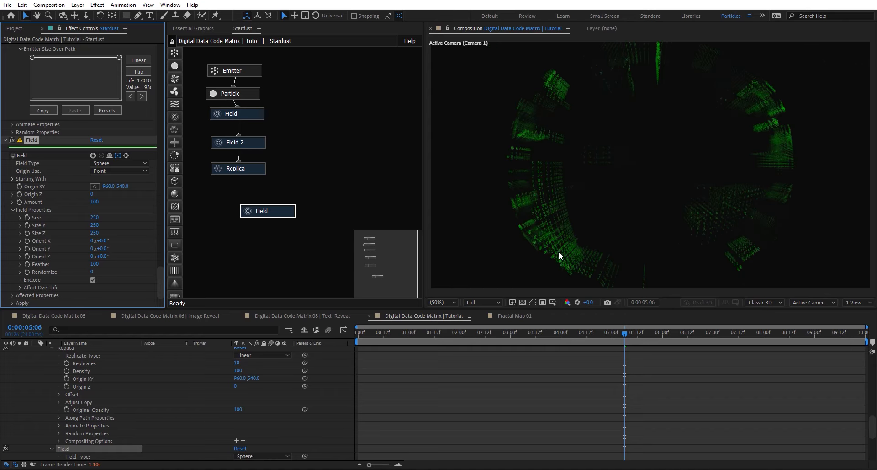
drag(529, 340, 464, 338)
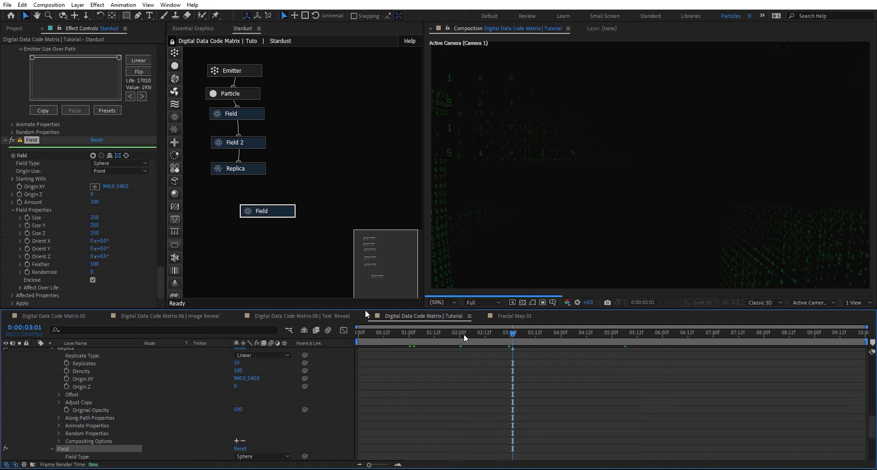
- Apply the Fade Out Bezier 2 preset to the new Field's Affect Over Life curve
click(20, 288)
scroll(67, 241, down, 3)
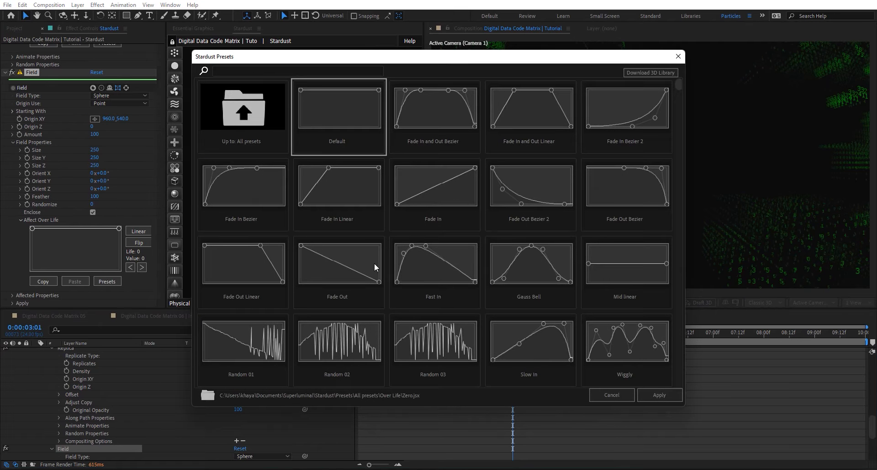
click(530, 201)
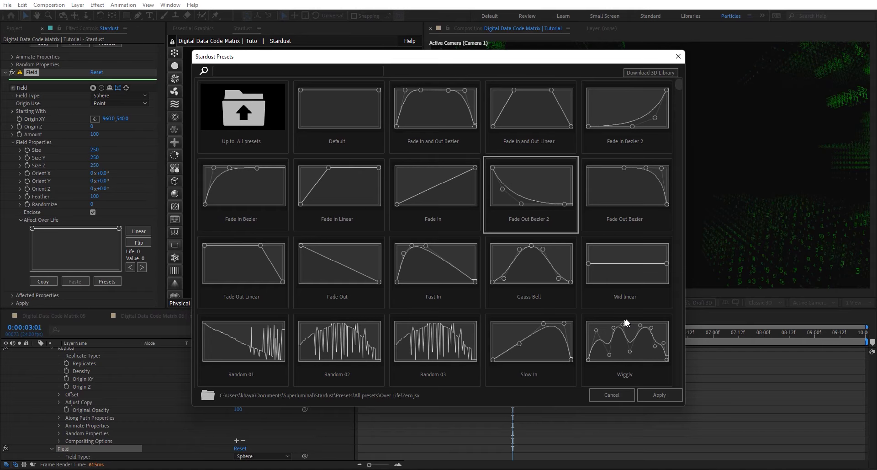
click(659, 394)
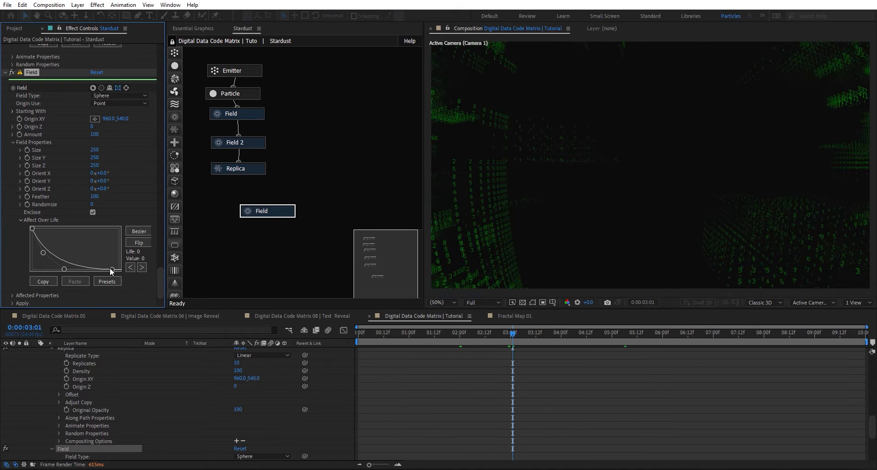
- Pull the end of the new Field's Affect Over Life curve back to about half of life and preview the animation
drag(112, 272, 77, 273)
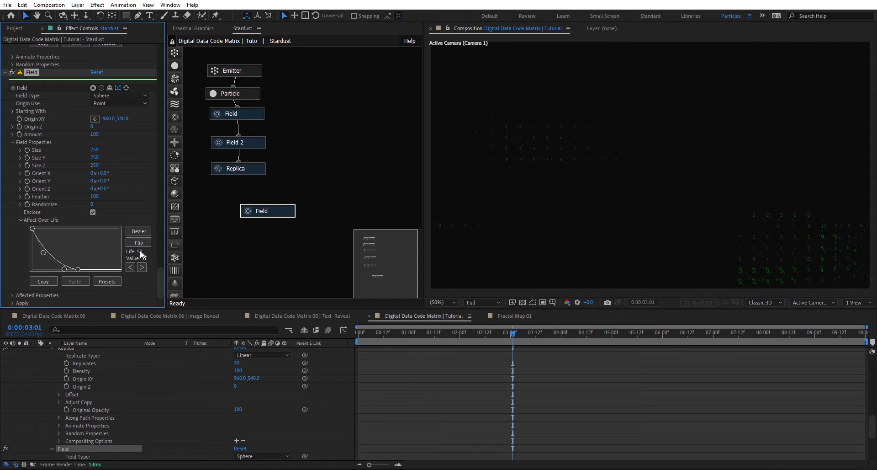
drag(77, 272, 76, 272)
key(Delete)
click(78, 269)
drag(76, 270, 75, 271)
drag(528, 334, 750, 332)
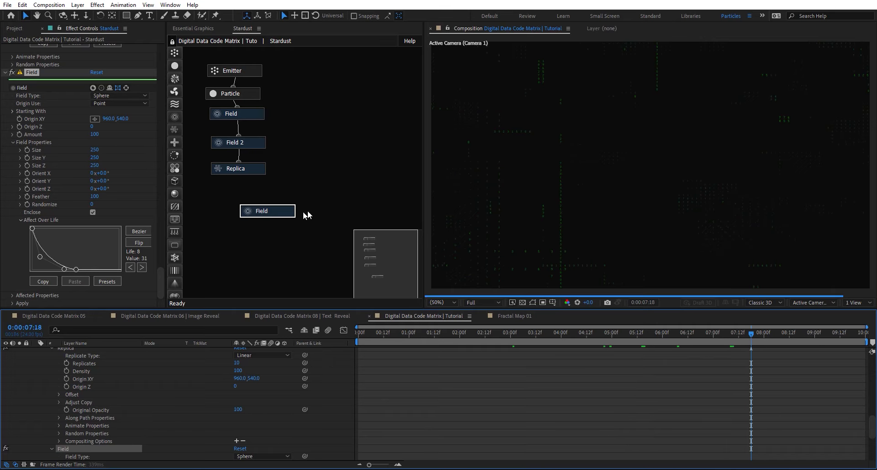
drag(766, 338, 831, 334)
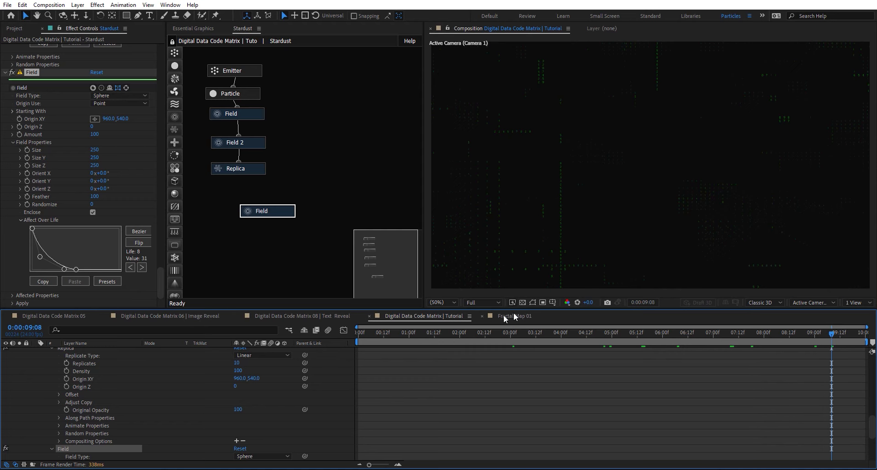
drag(424, 335, 548, 336)
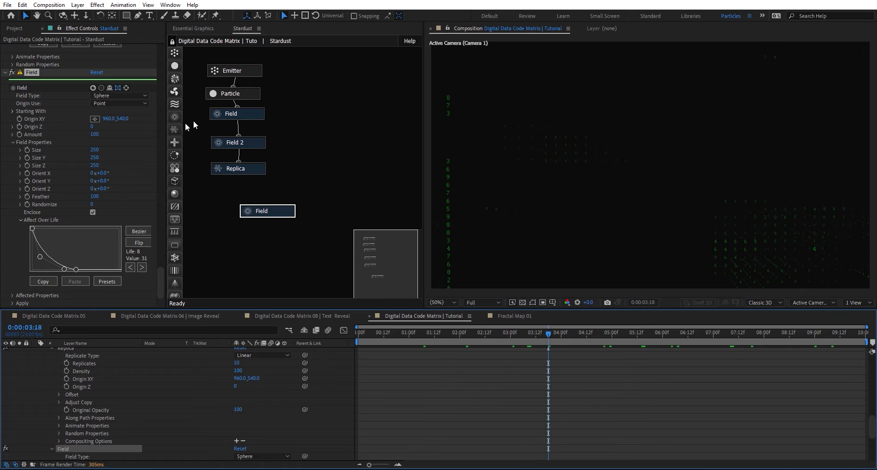
- Add an unconnected Turbulence node below the new Field, set its Position offset to 200, and scrub to 0:00:08:10
drag(174, 104, 264, 237)
scroll(68, 274, down, 4)
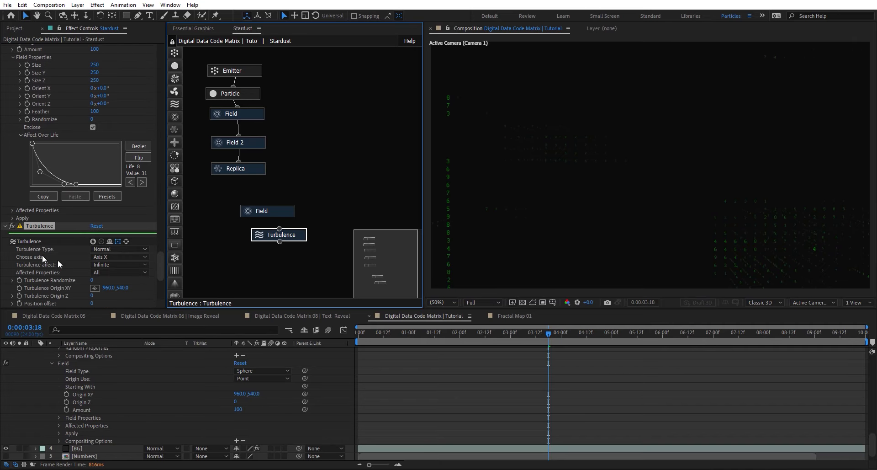
scroll(59, 262, down, 1)
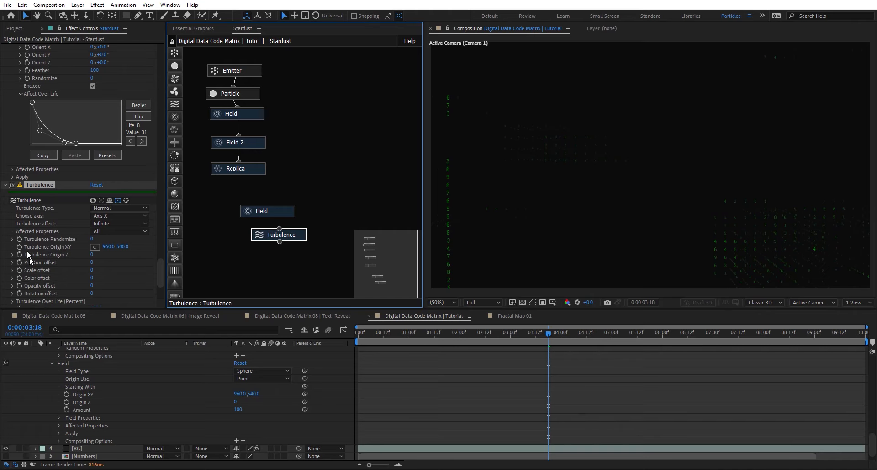
click(91, 261)
text(200)
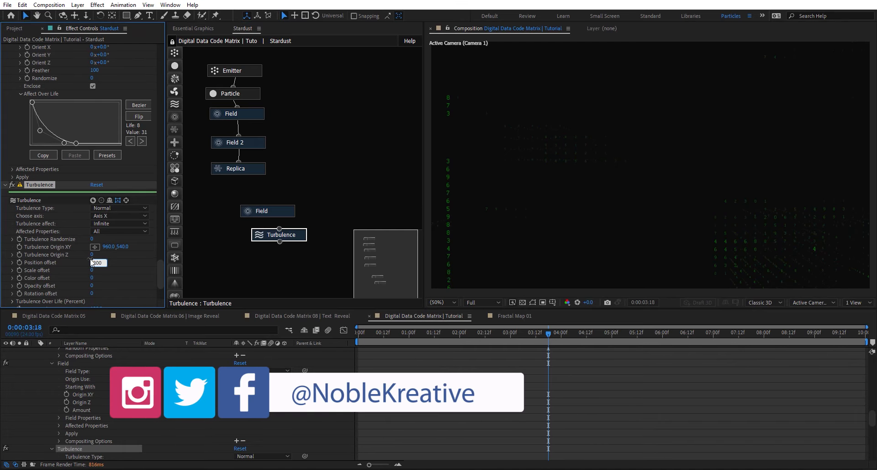
key(Return)
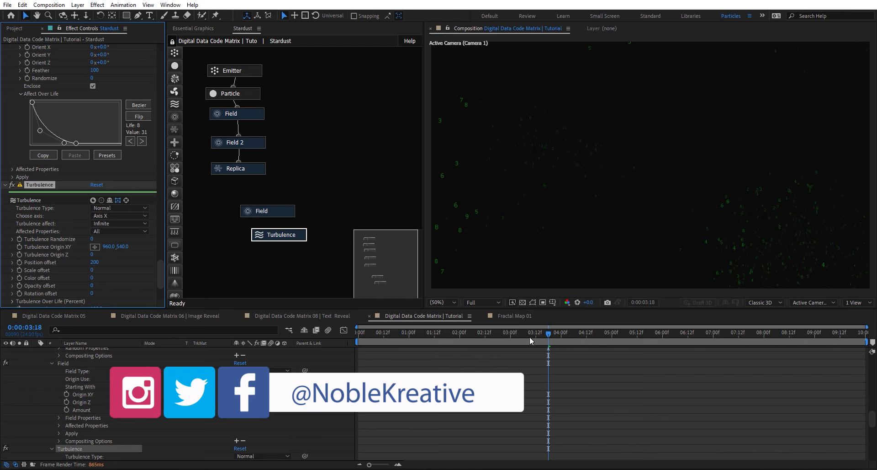
drag(530, 336, 784, 340)
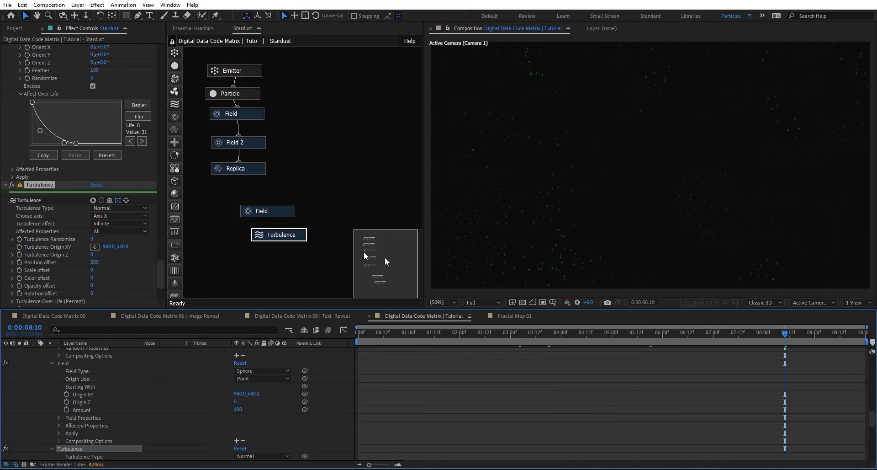
- Copy the sphere Field's Affect Over Life curve and paste it onto the Turbulence node's Turbulence Over Life curve
click(283, 235)
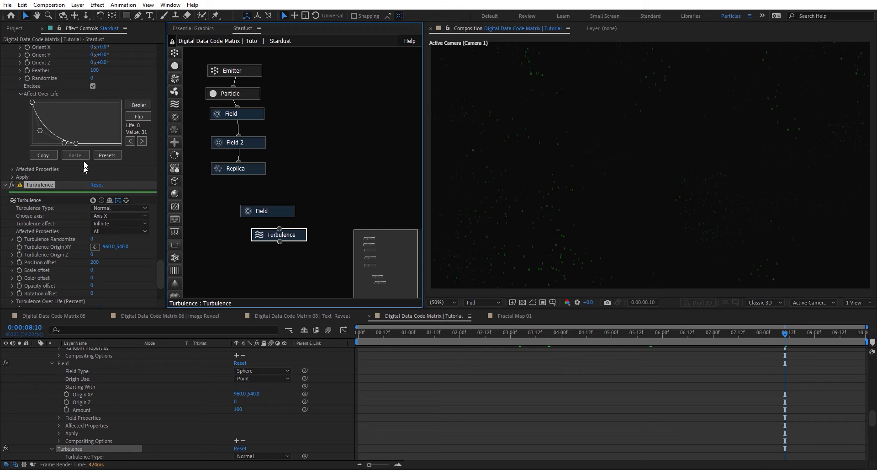
click(43, 155)
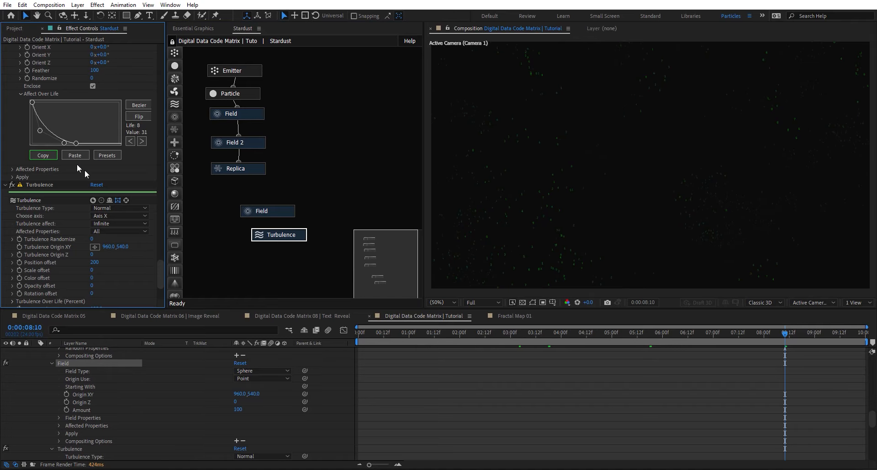
scroll(61, 270, down, 1)
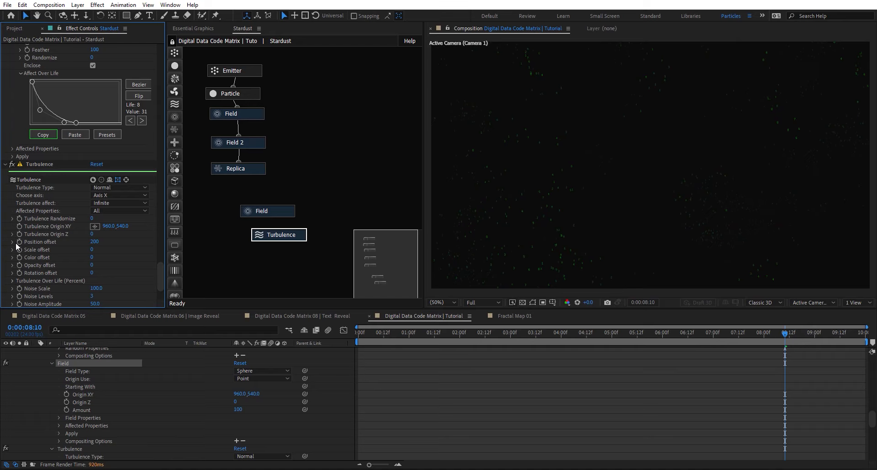
click(12, 280)
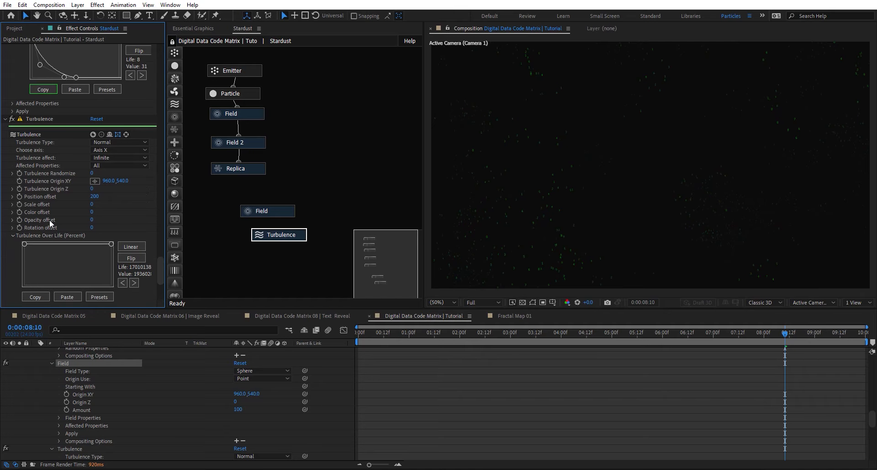
scroll(54, 283, down, 1)
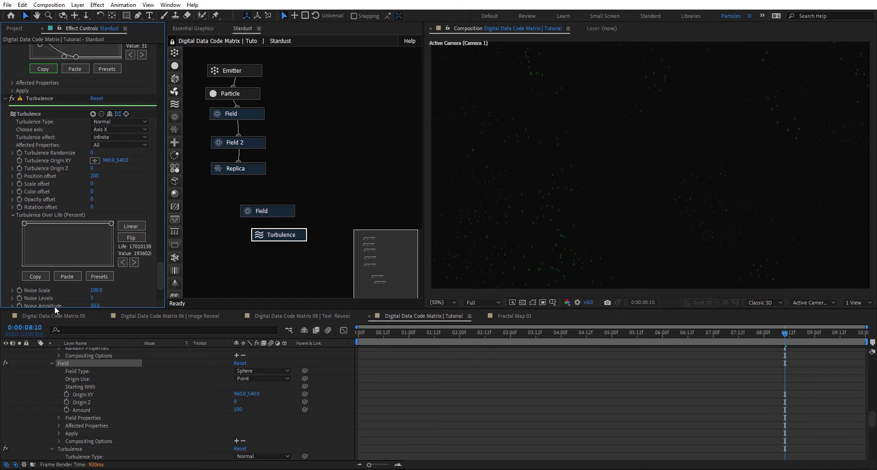
click(68, 276)
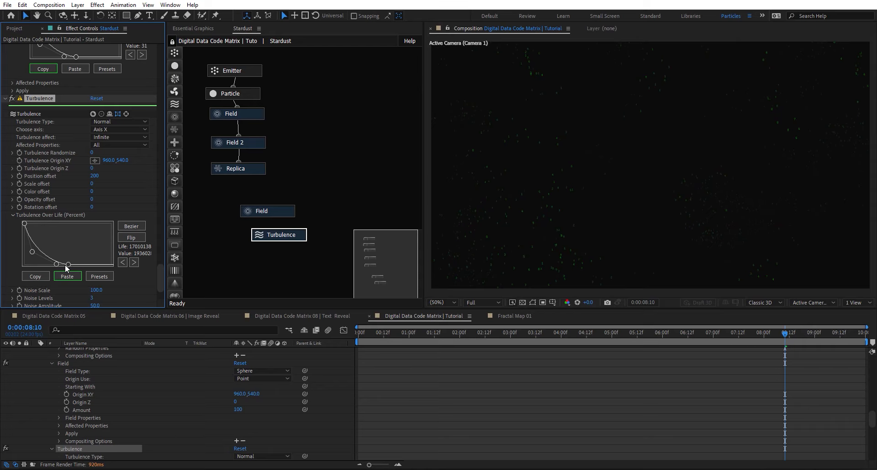
- Move the end point of the Turbulence Over Life curve to life 44 and scrub the animation to 0:00:07:05
drag(67, 264, 64, 265)
click(449, 332)
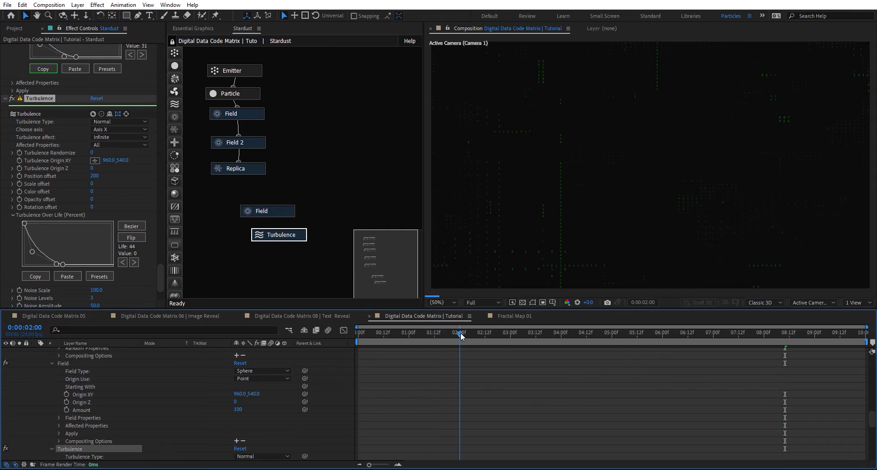
drag(419, 339, 724, 333)
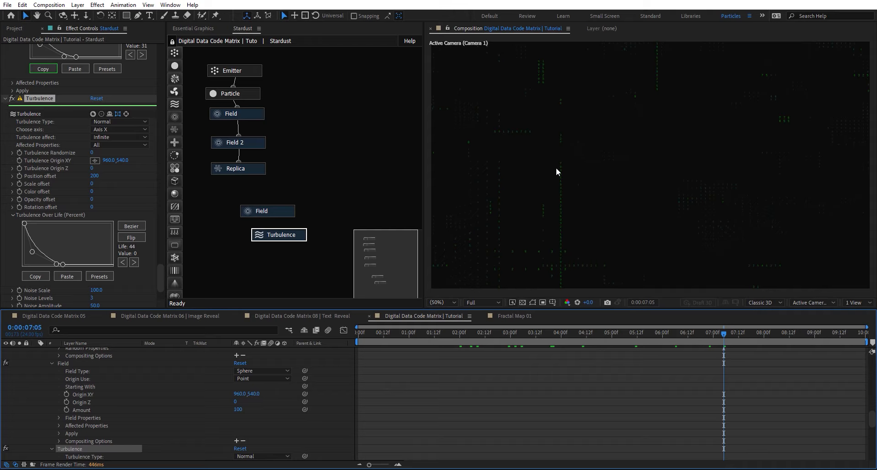
scroll(472, 388, up, 3)
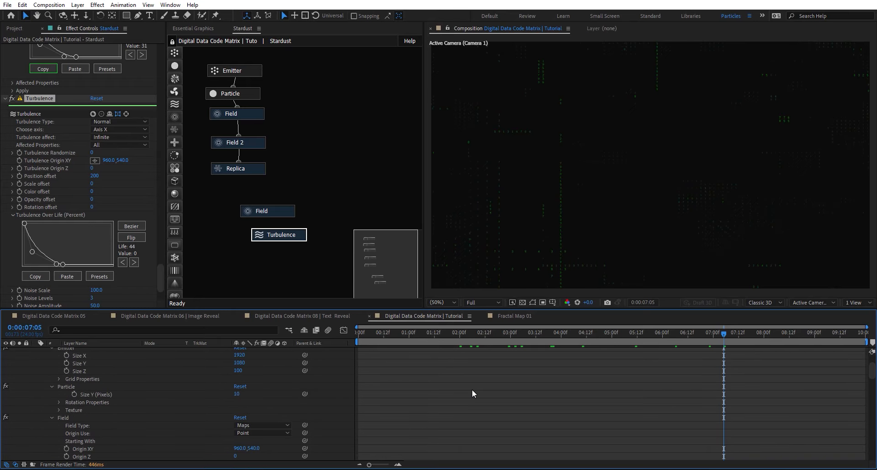
- Duplicate the Stardust layer's connected chain from Emitter through Replica and place the copy beside the original nodes
scroll(472, 388, up, 5)
click(35, 374)
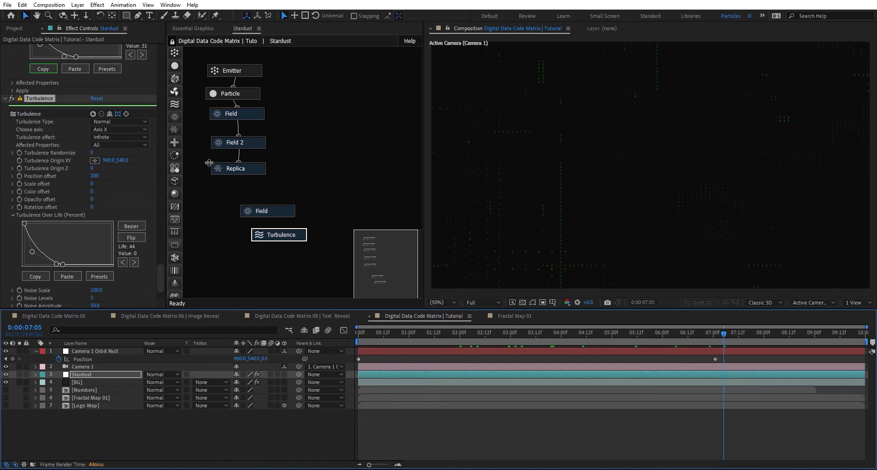
drag(286, 61, 245, 176)
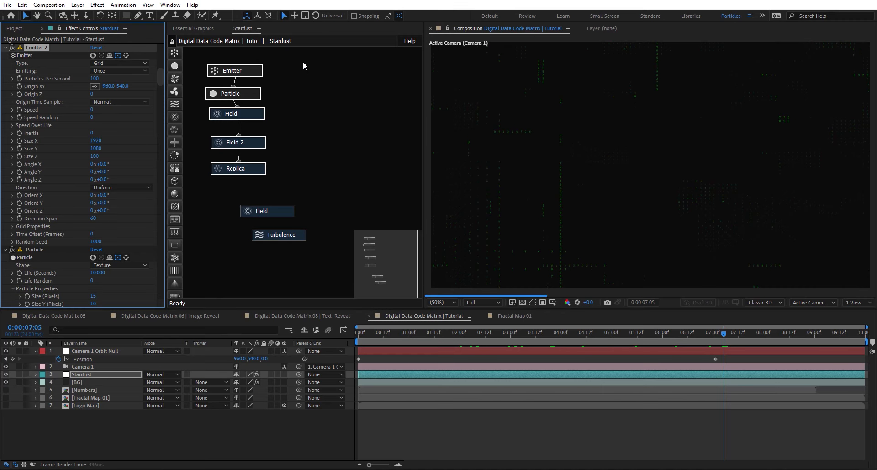
key(ctrl+d)
drag(304, 60, 278, 180)
drag(286, 180, 336, 172)
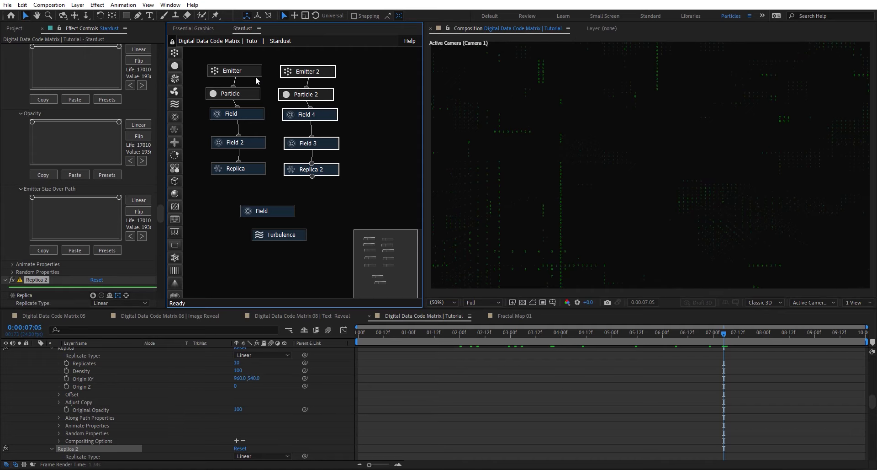
- Disable the original Emitter node and select the duplicated Emitter 2
right_click(254, 74)
click(272, 58)
click(320, 73)
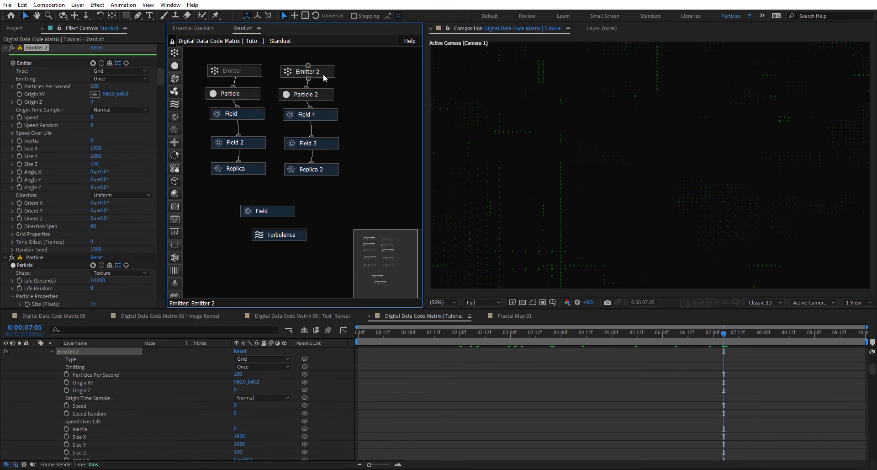
click(323, 71)
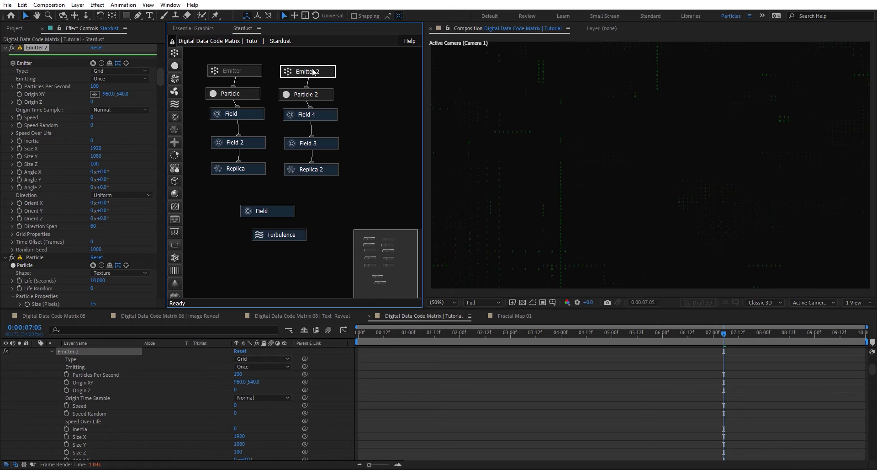
- Set the Maps layer of Field 4 in the duplicated chain to 7. Logo Map
click(324, 116)
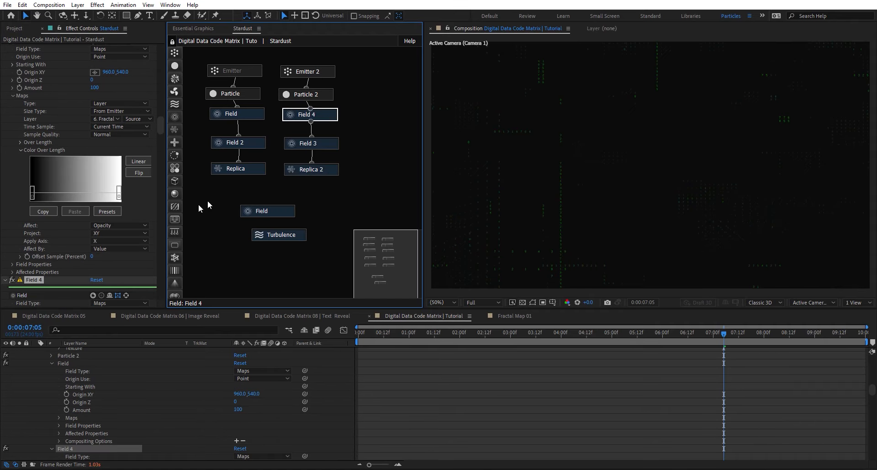
scroll(42, 248, down, 5)
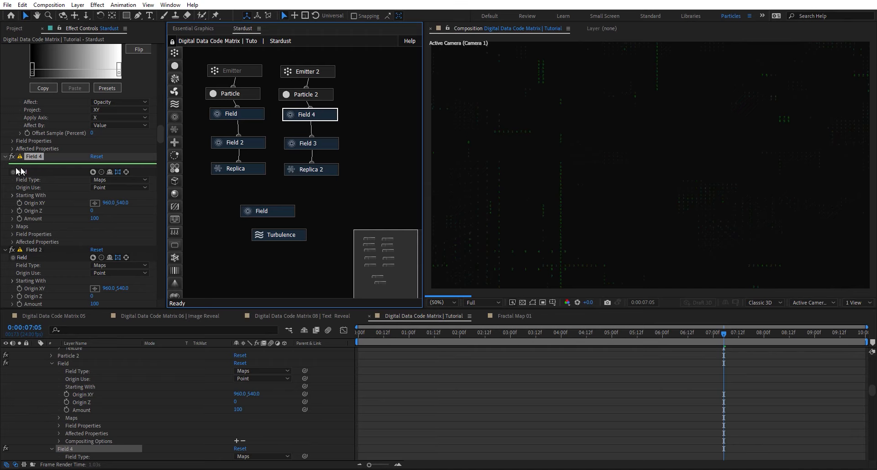
click(12, 226)
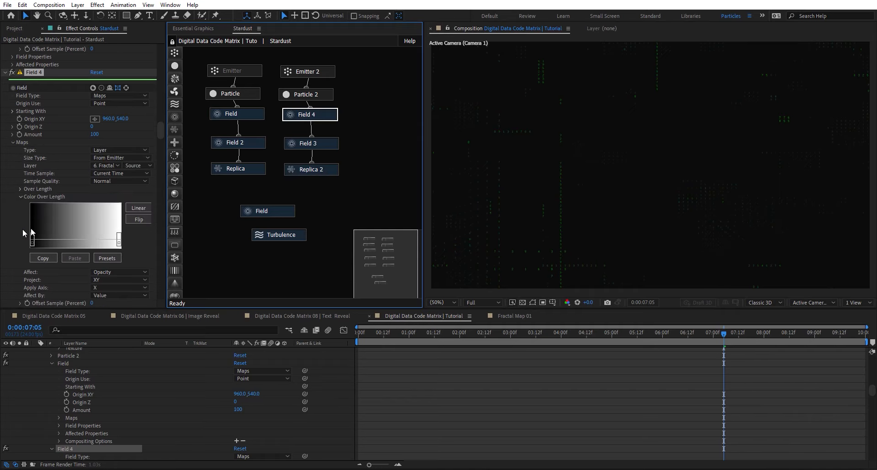
click(107, 167)
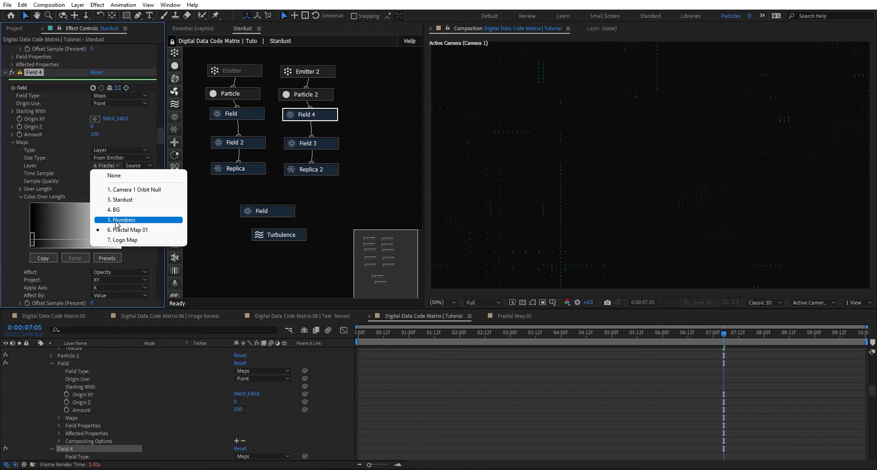
click(131, 239)
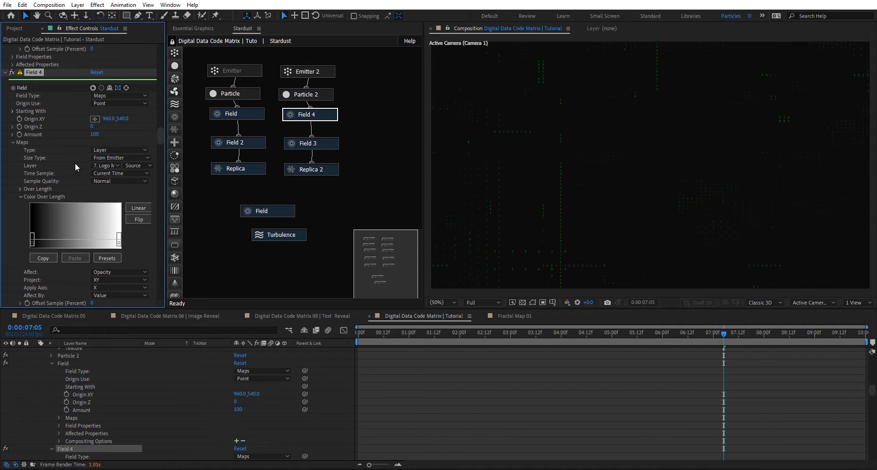
- Disable the unconnected Field and Turbulence nodes, Replica 2 and Field 3, and scrub the animation to 0:00:04:13
drag(602, 329, 554, 329)
drag(240, 256, 314, 196)
right_click(323, 170)
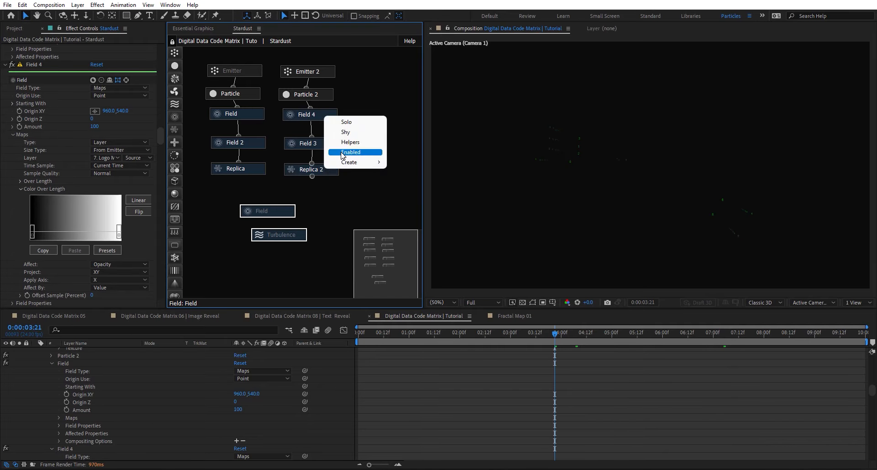
click(348, 152)
drag(578, 331, 494, 333)
right_click(330, 146)
click(353, 130)
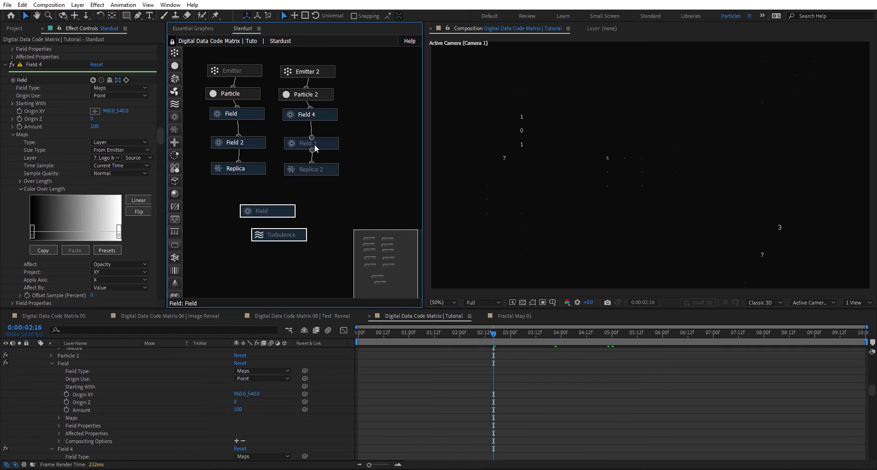
drag(520, 336, 588, 332)
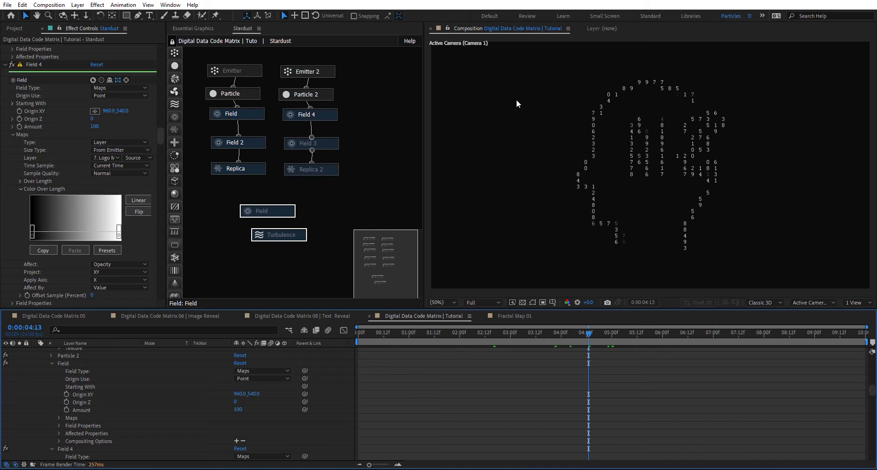
- Set Emitter 2's grid to 200 in X and 140 in Y
click(322, 73)
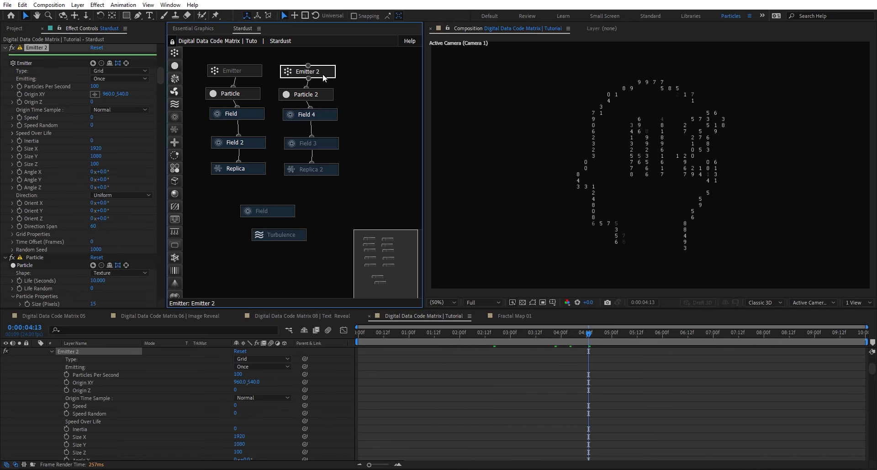
click(12, 234)
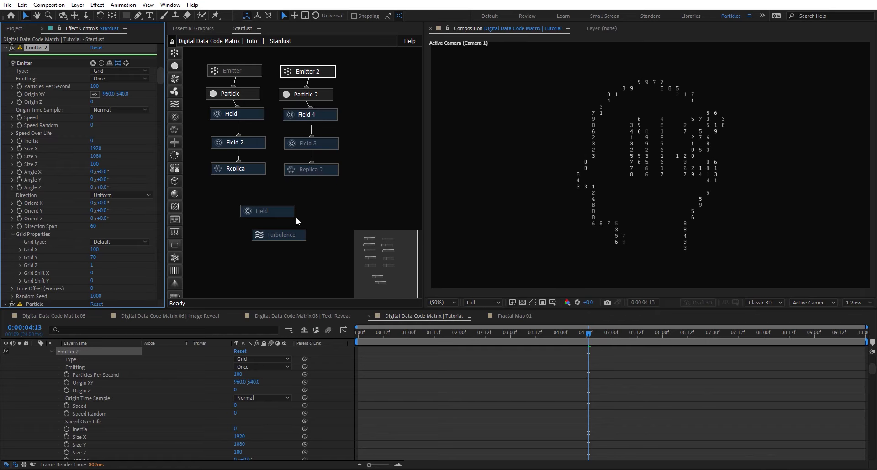
click(94, 249)
text(200)
click(94, 258)
text(140)
key(Return)
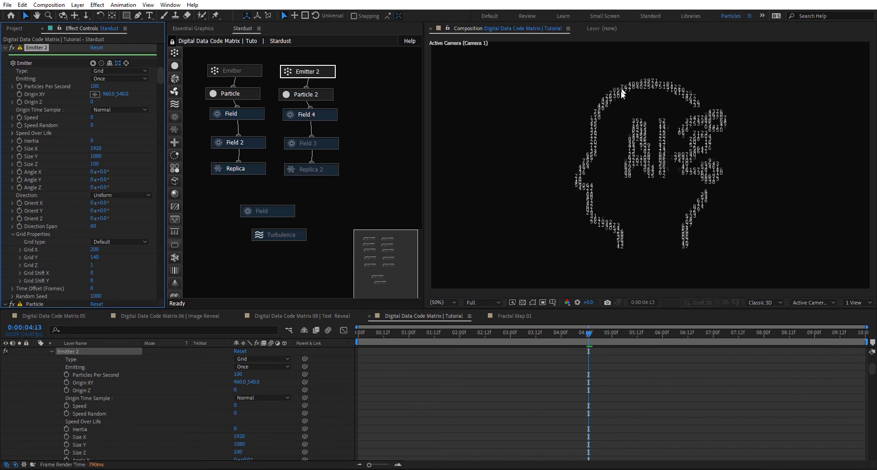
- Enable Field 3 in the duplicated chain again
click(328, 145)
right_click(328, 145)
click(355, 128)
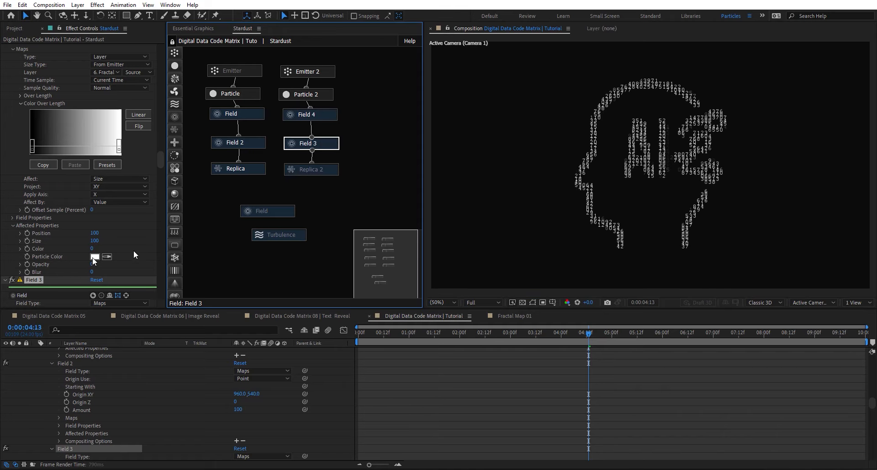
- Raise the Size value in Field 3's Affected Properties to 263
scroll(134, 254, down, 3)
scroll(56, 267, down, 10)
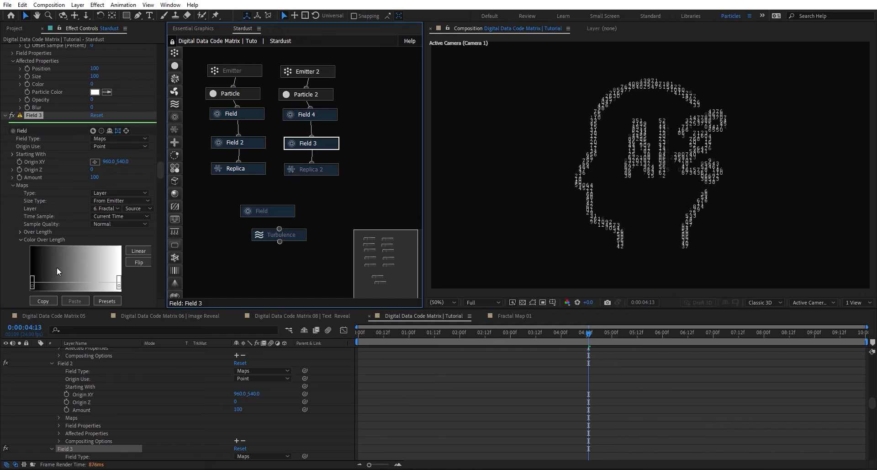
scroll(56, 267, down, 3)
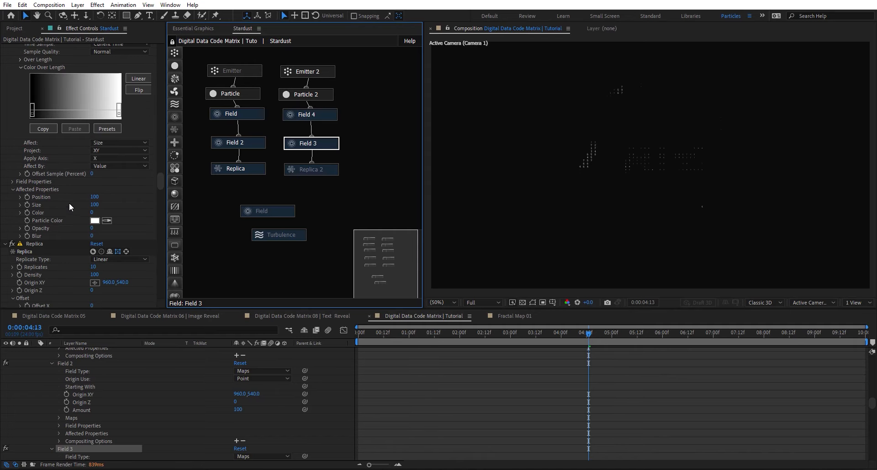
scroll(70, 203, up, 1)
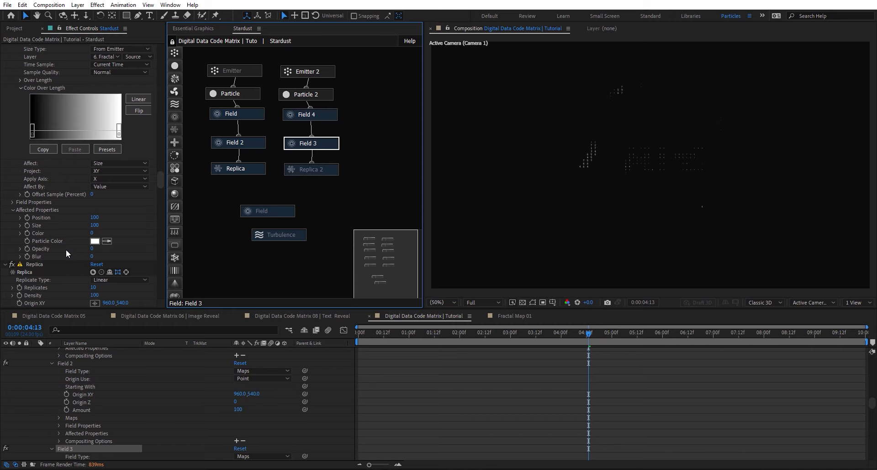
drag(94, 226, 198, 219)
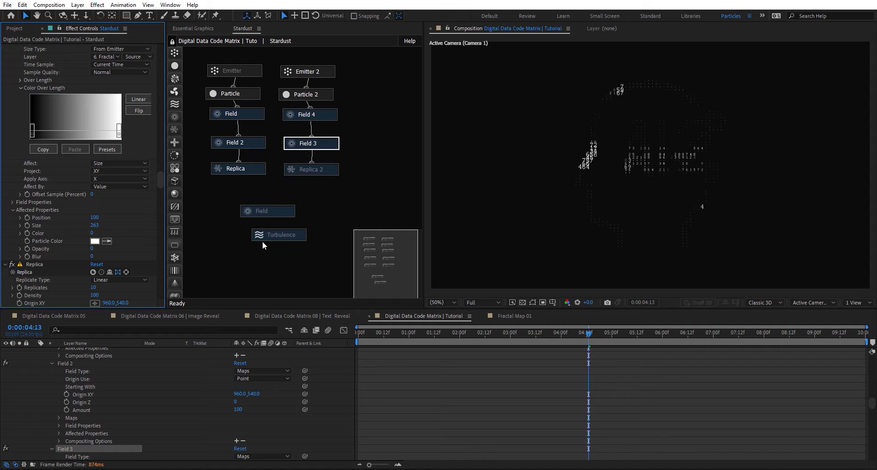
- Set the Maps layer of Field 3 to 7. Logo Map
scroll(86, 204, up, 1)
scroll(105, 78, up, 3)
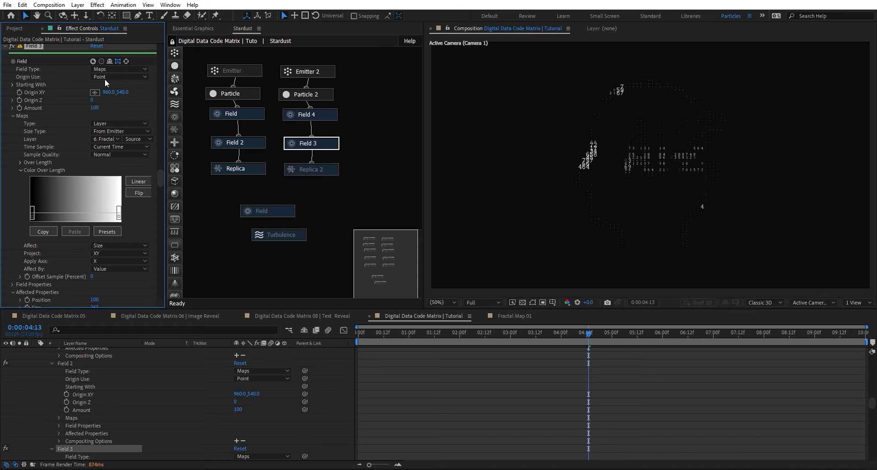
click(105, 79)
click(106, 143)
click(106, 140)
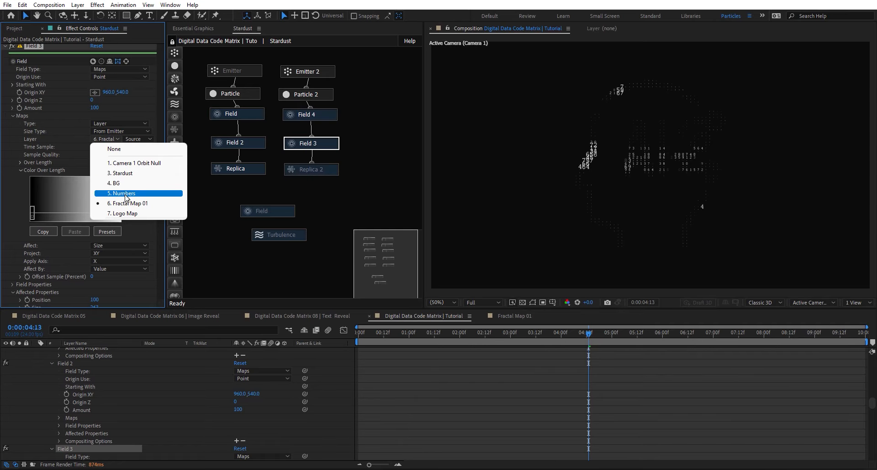
click(131, 214)
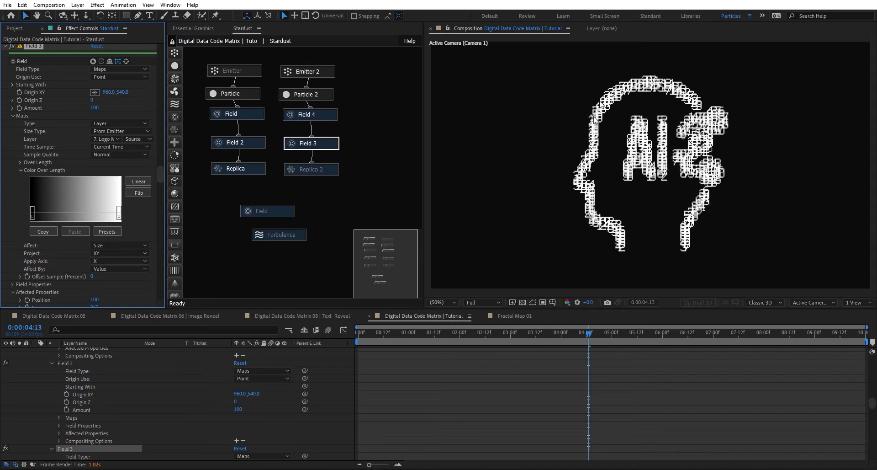
- Reduce the Size value in Field 3's Affected Properties to 110
scroll(57, 268, down, 5)
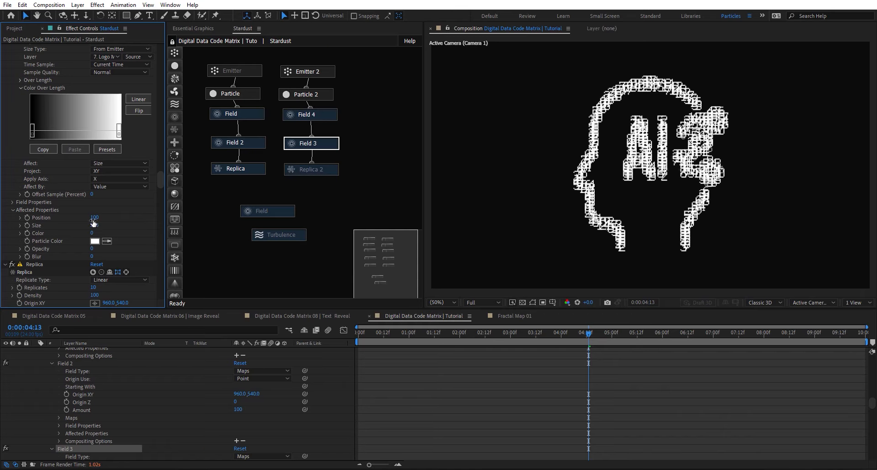
click(94, 225)
text(123)
key(Return)
drag(77, 223, 69, 231)
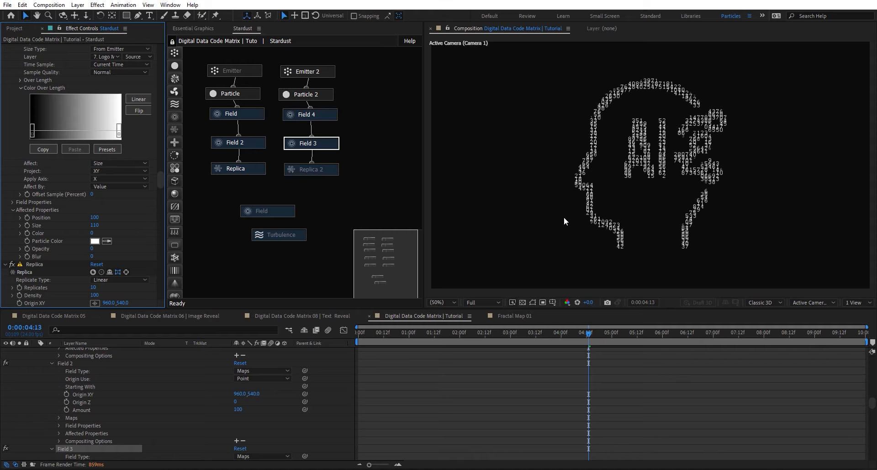
- Enable Replica 2 again and set its Replicates to 25 and Offset Z to 500
right_click(334, 175)
click(352, 165)
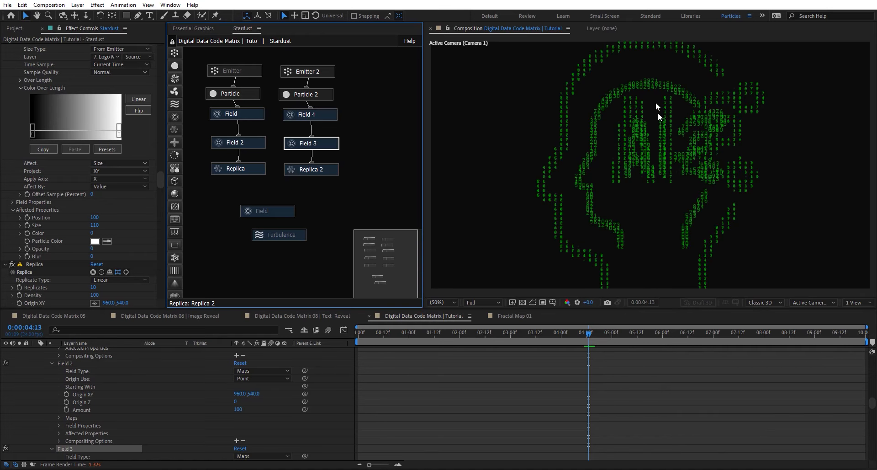
click(331, 169)
scroll(34, 265, down, 1)
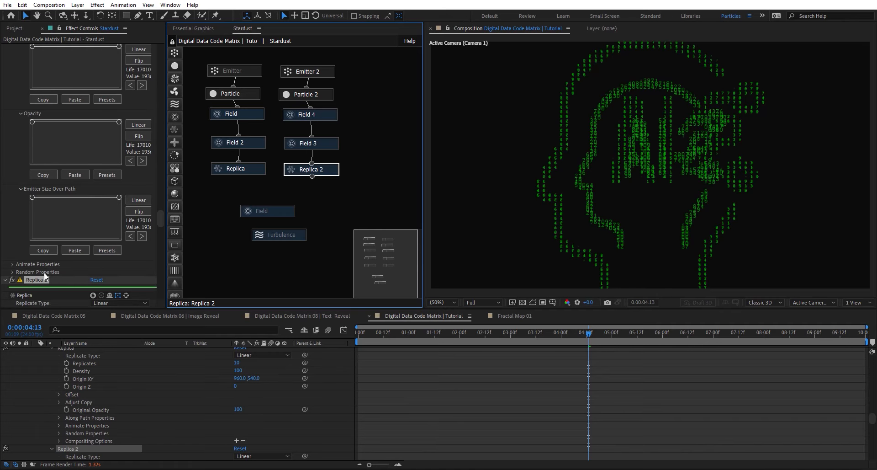
scroll(43, 272, down, 8)
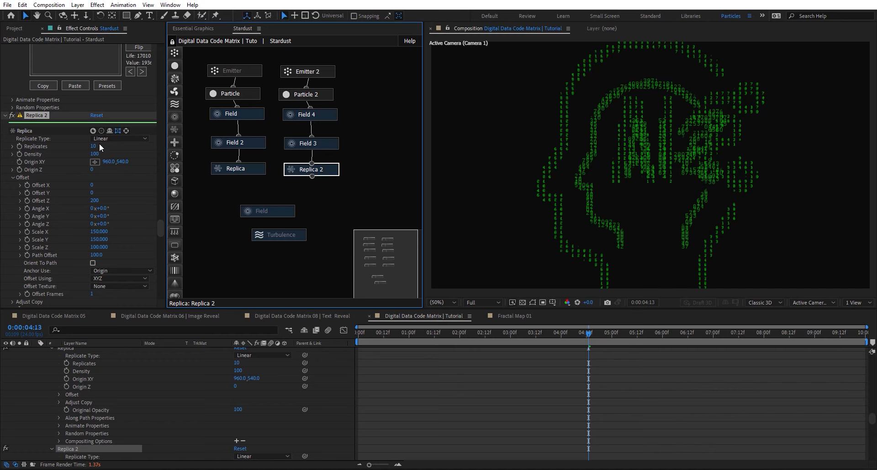
click(93, 145)
scroll(95, 146, down, 1)
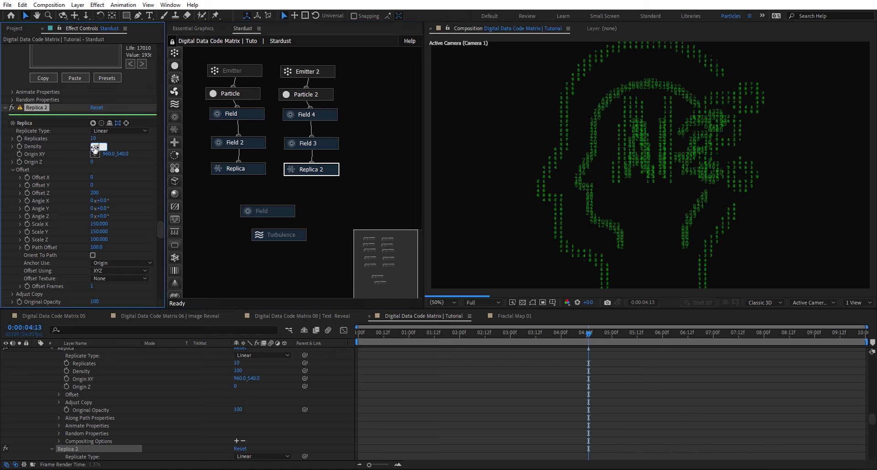
text(25)
click(95, 193)
text(500)
key(Return)
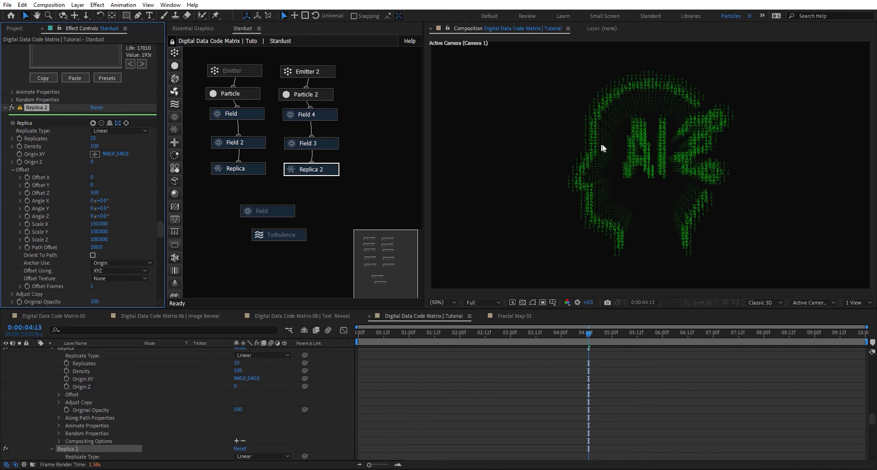
- Set Offset Texture to Random on Replica 2 and on the original Replica node
scroll(48, 197, down, 3)
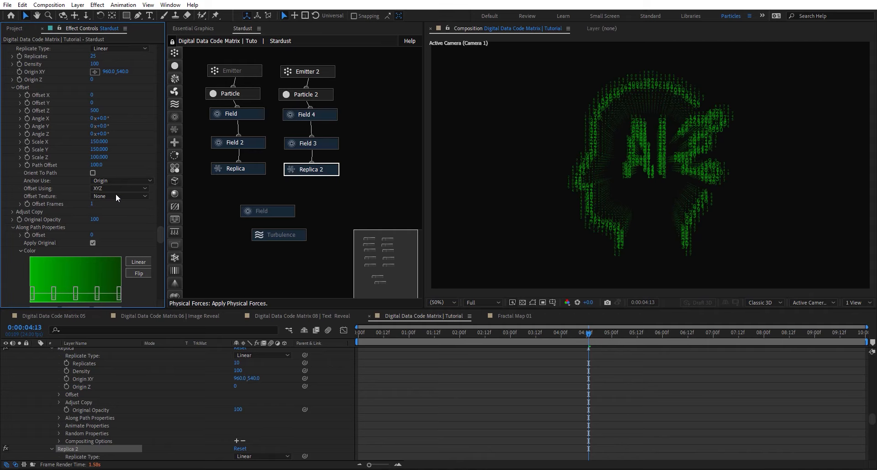
click(116, 194)
click(120, 225)
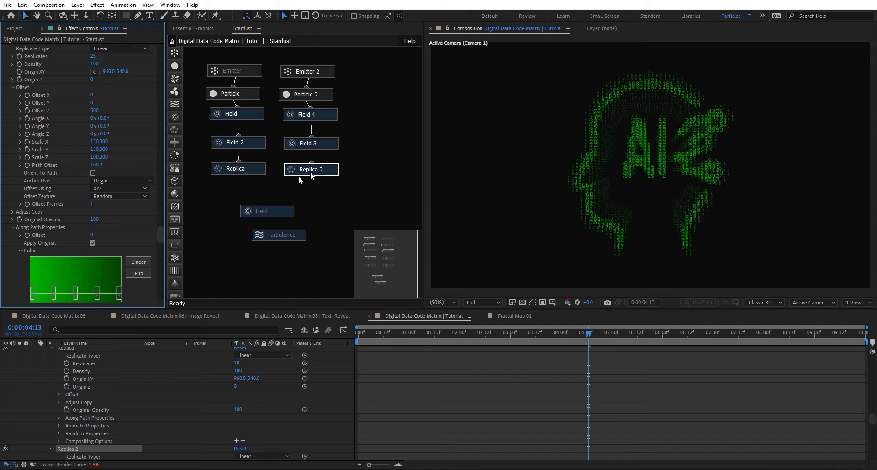
click(255, 170)
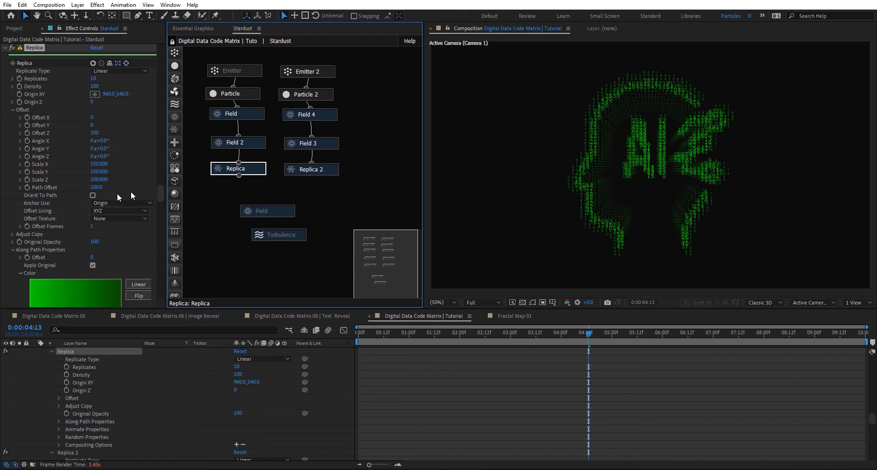
click(111, 218)
click(124, 250)
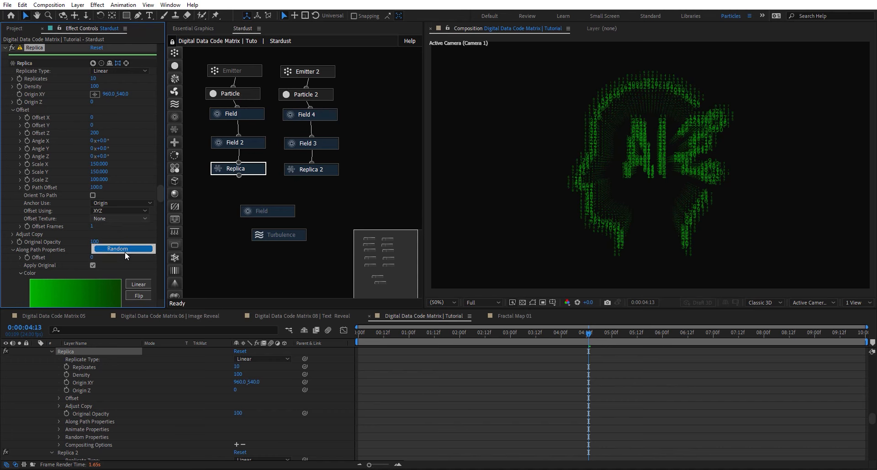
- Shape Replica 2's Size curve along the path so it falls from full size at the start to zero at the end
key(slash)
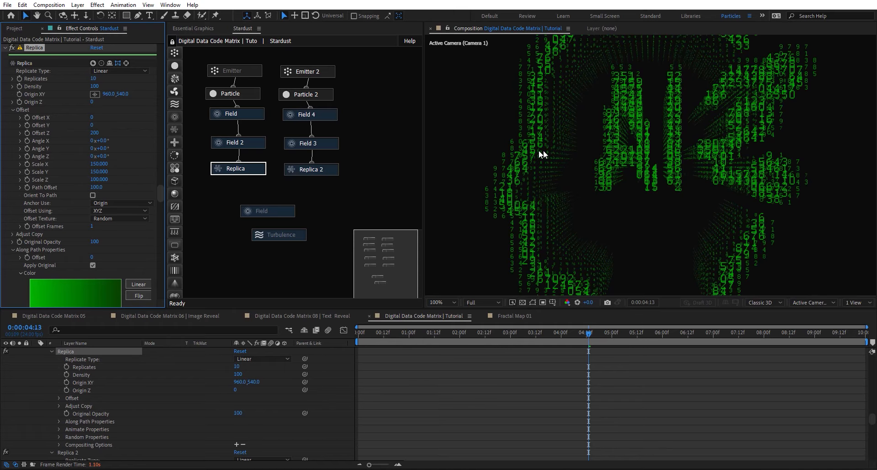
click(327, 169)
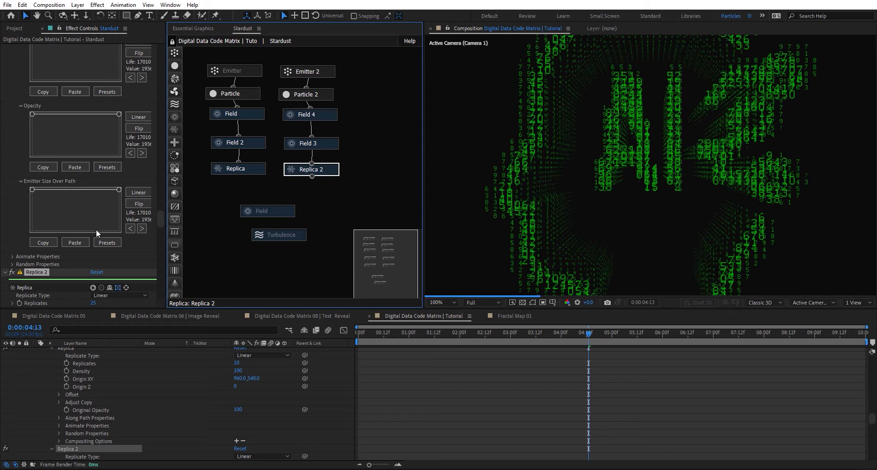
scroll(22, 271, down, 3)
scroll(48, 264, down, 10)
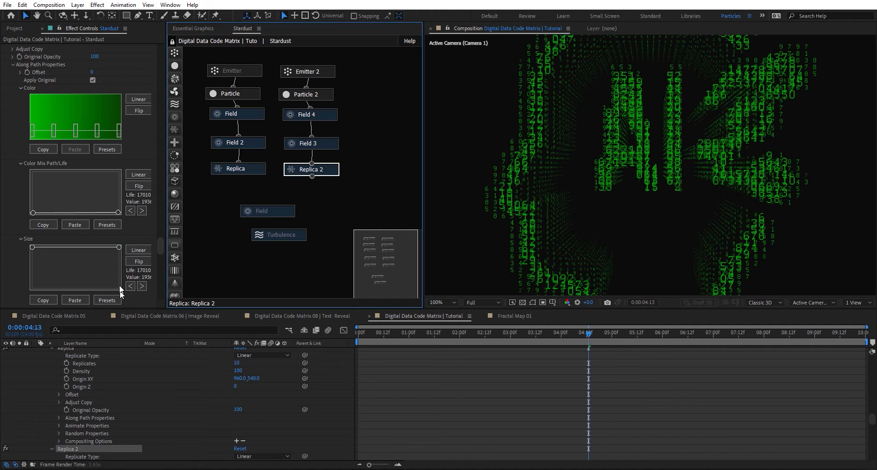
drag(120, 286, 120, 282)
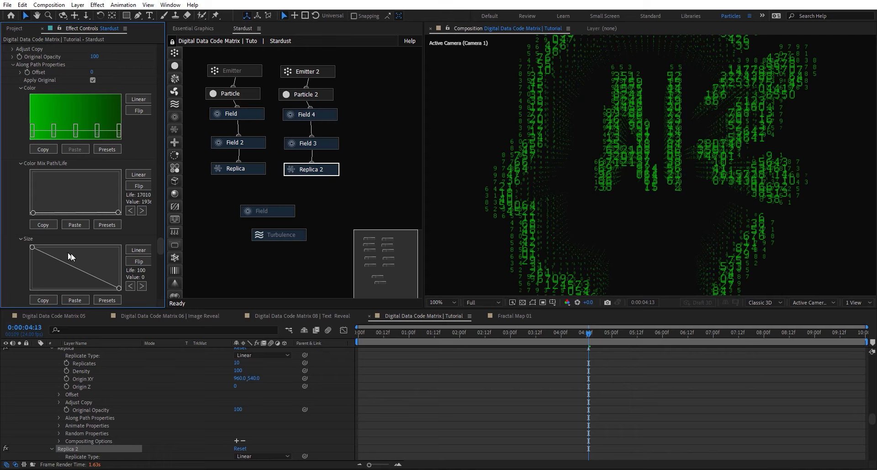
- In Replica 2's Random Properties, set Replicates Number to 10, Emitter Position to 90 and Particle Scale to 50
scroll(70, 254, down, 6)
scroll(72, 265, down, 9)
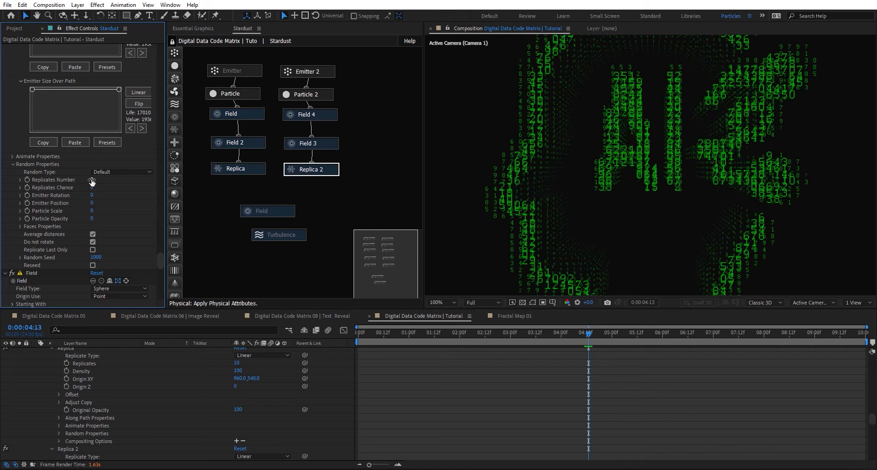
click(91, 180)
click(93, 203)
click(93, 211)
text(50)
key(Return)
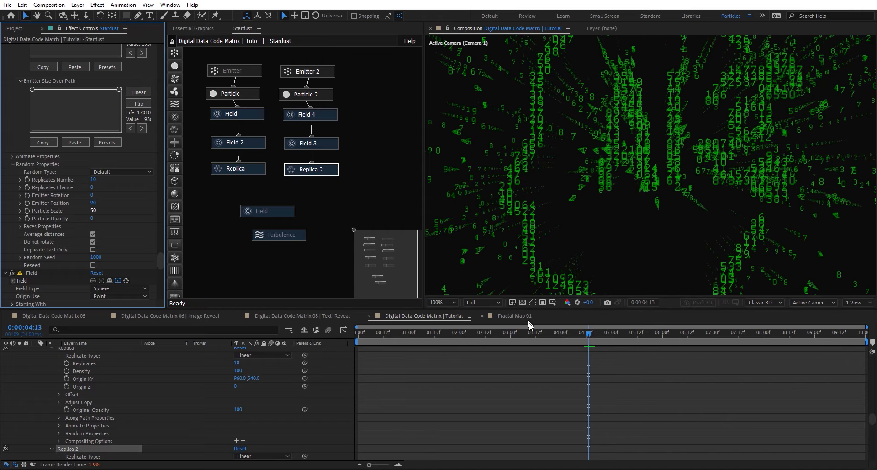
click(523, 363)
key(shift+slash)
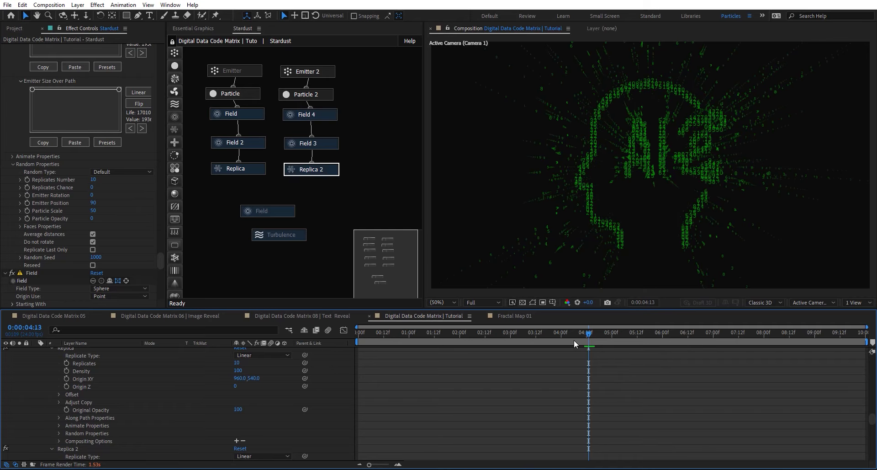
- Re-enable the first Emitter, the unconnected Field and the Turbulence nodes, checking the frame at 0:00:01:19
right_click(235, 70)
click(256, 50)
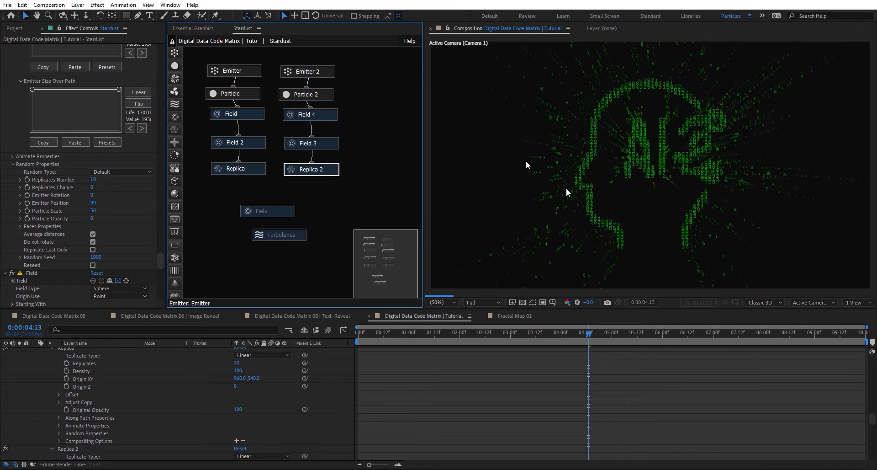
click(449, 336)
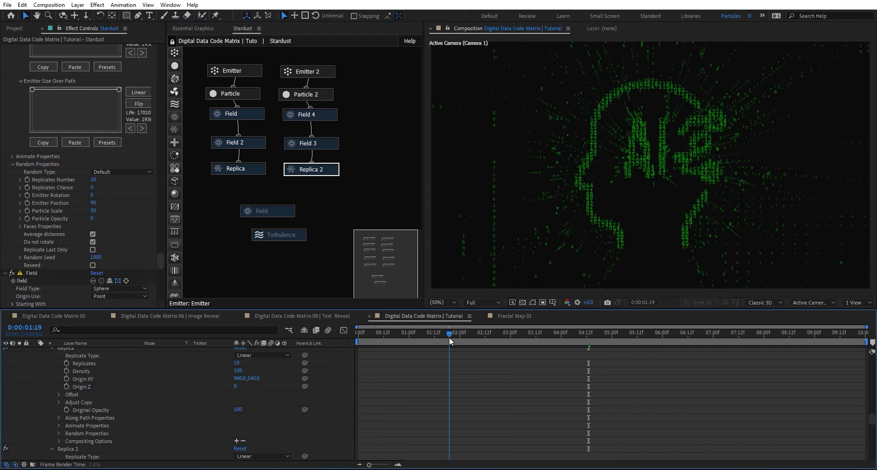
drag(270, 201, 323, 255)
right_click(284, 210)
click(295, 205)
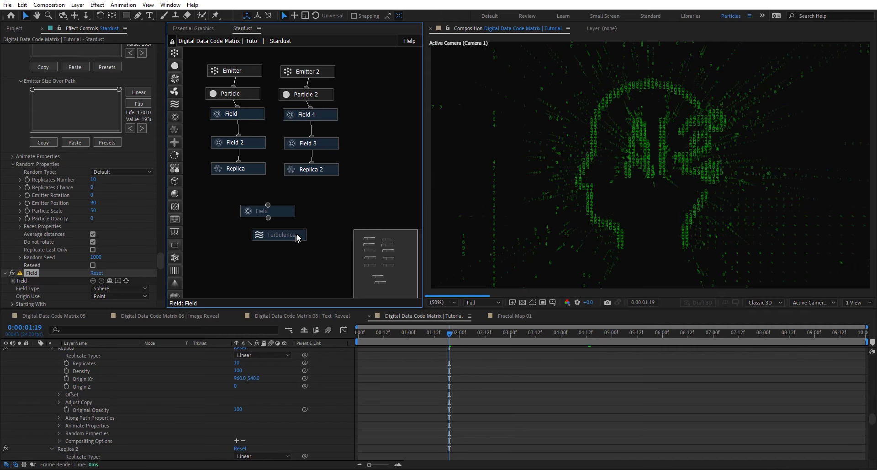
right_click(302, 232)
click(305, 227)
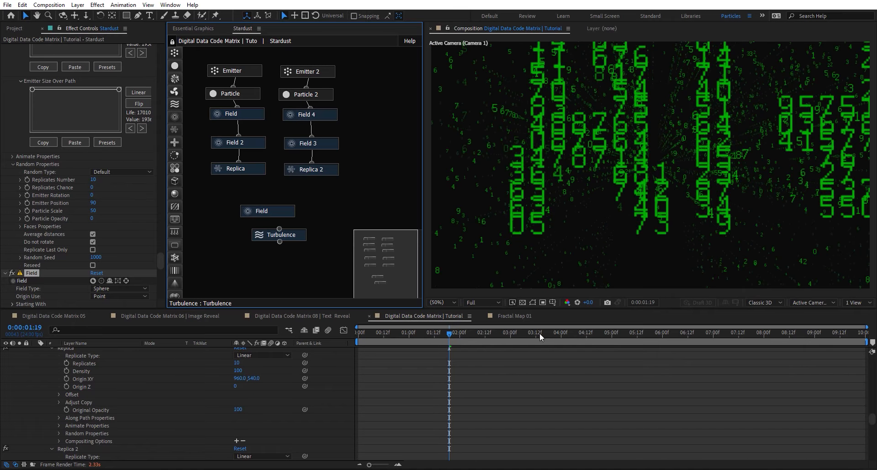
scroll(462, 426, up, 10)
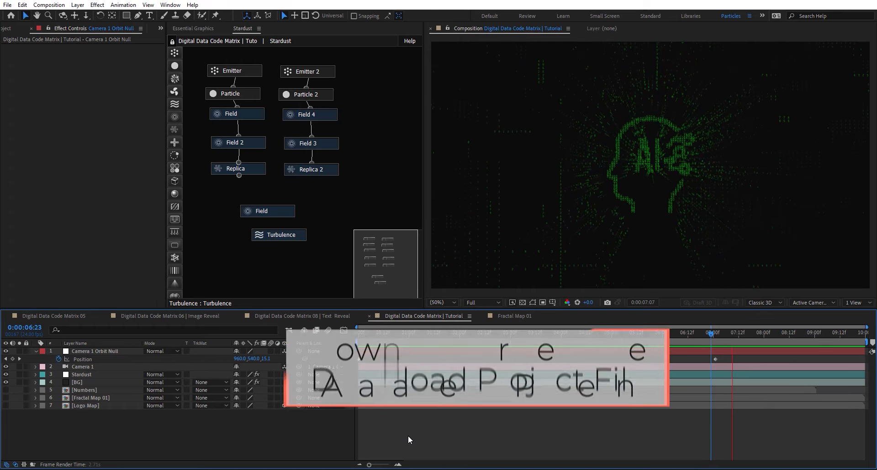
- Apply Easy Ease Out to the last Position keyframe of Camera 1 Orbit Null and move it to the end of the composition
click(697, 333)
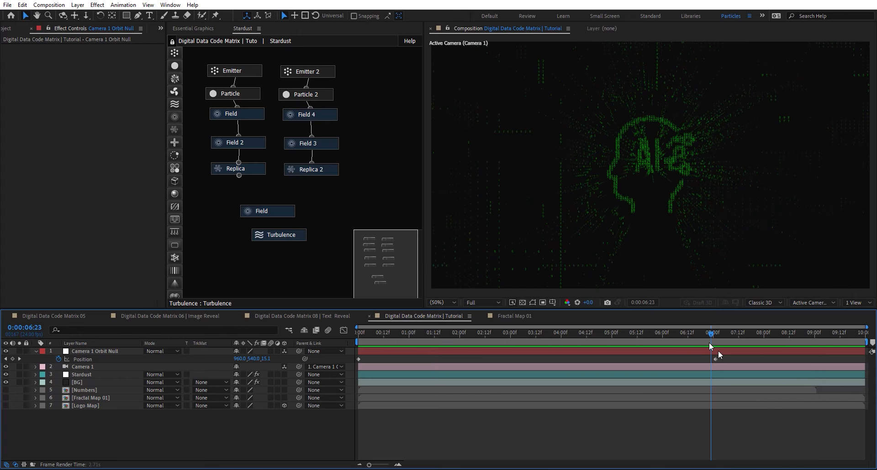
click(715, 359)
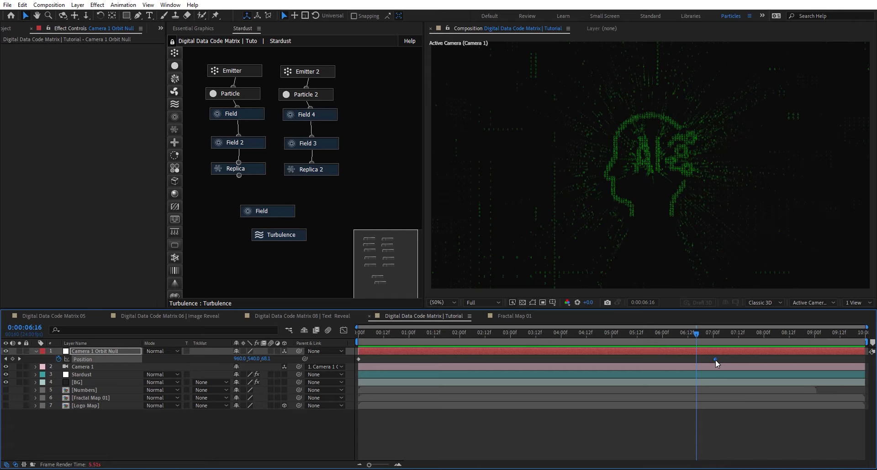
right_click(715, 359)
mouse_move(740, 353)
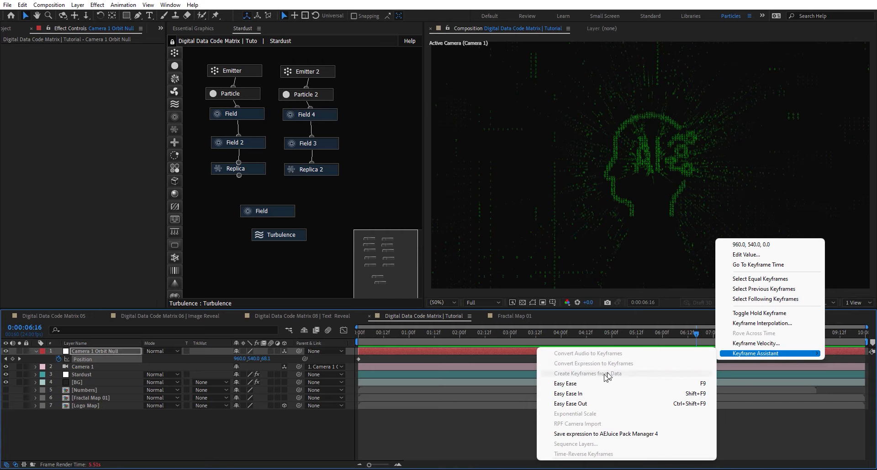
click(603, 404)
drag(717, 358, 865, 362)
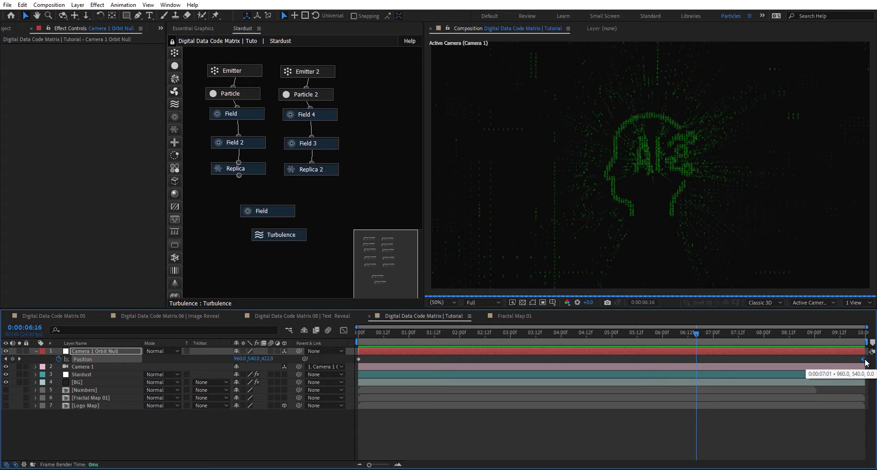
drag(784, 333, 846, 335)
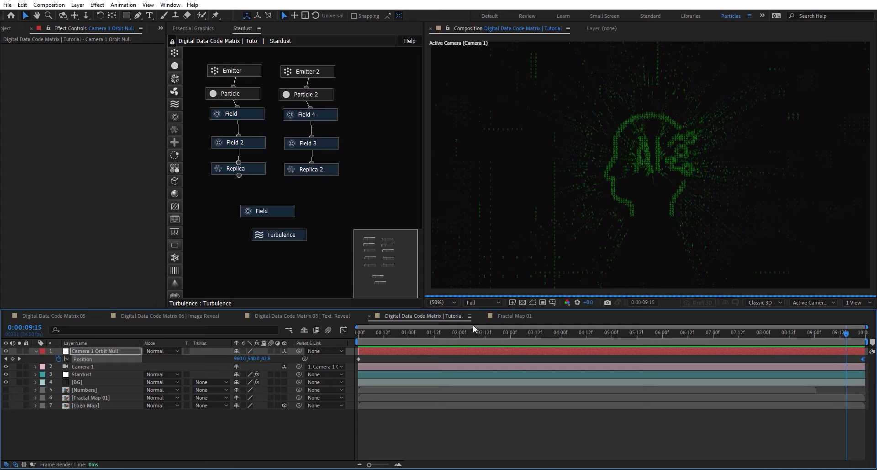
- Set the Amount of Field 2 in the first node chain to 70 while viewing the frame at 0:00:03:06
click(244, 116)
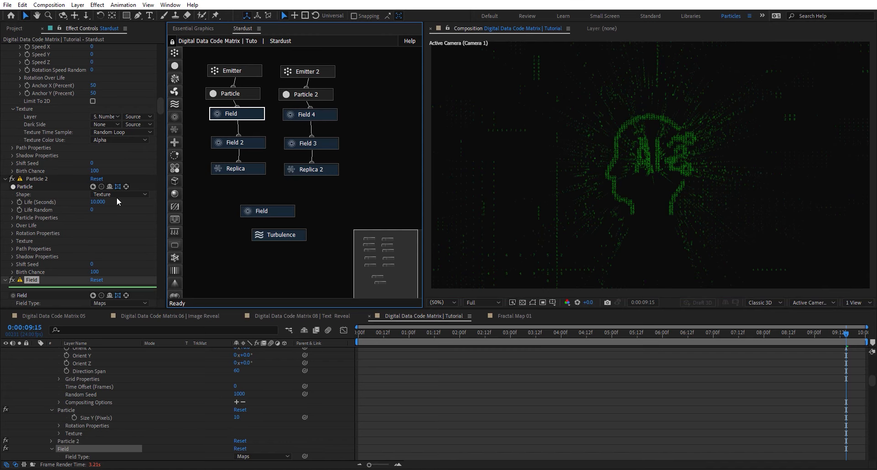
scroll(42, 233, down, 4)
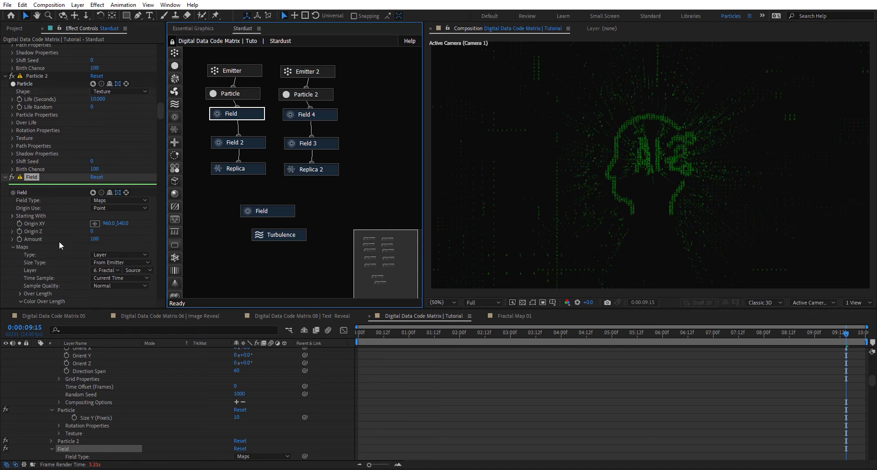
drag(93, 238, 126, 238)
click(249, 143)
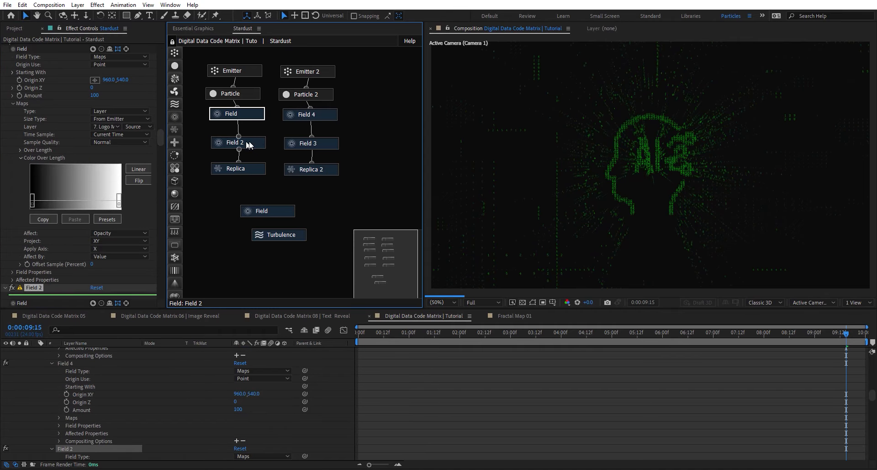
scroll(75, 229, down, 5)
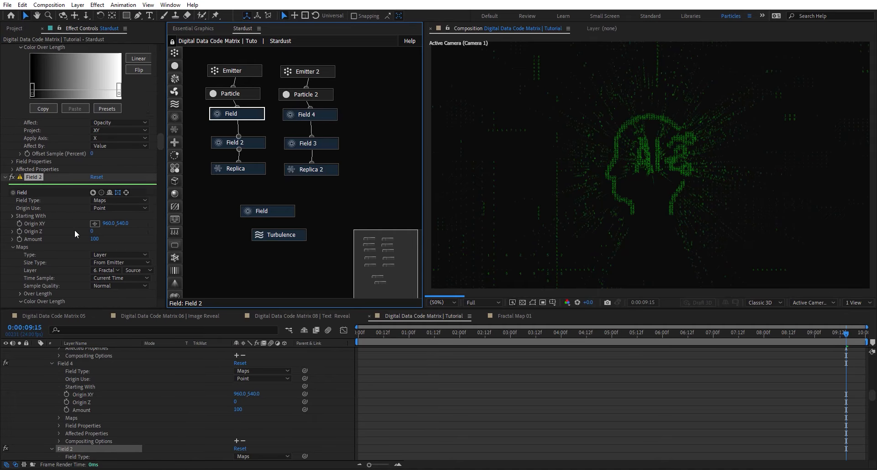
click(525, 338)
drag(96, 213, 76, 210)
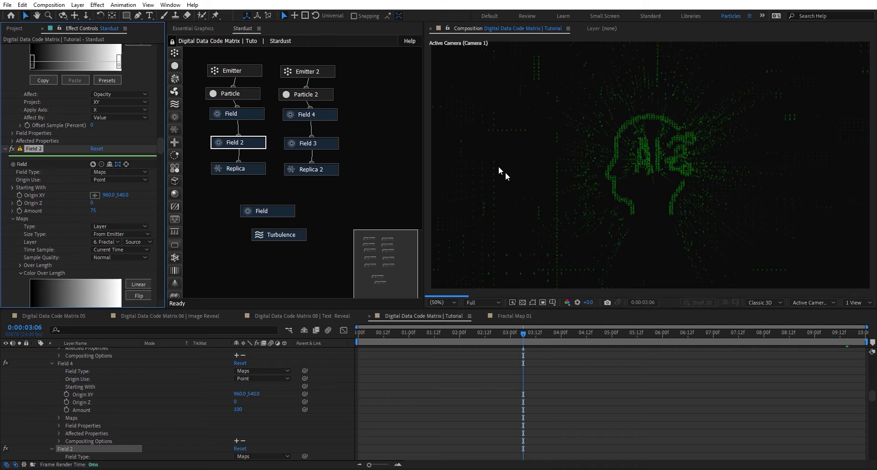
click(95, 211)
text(70)
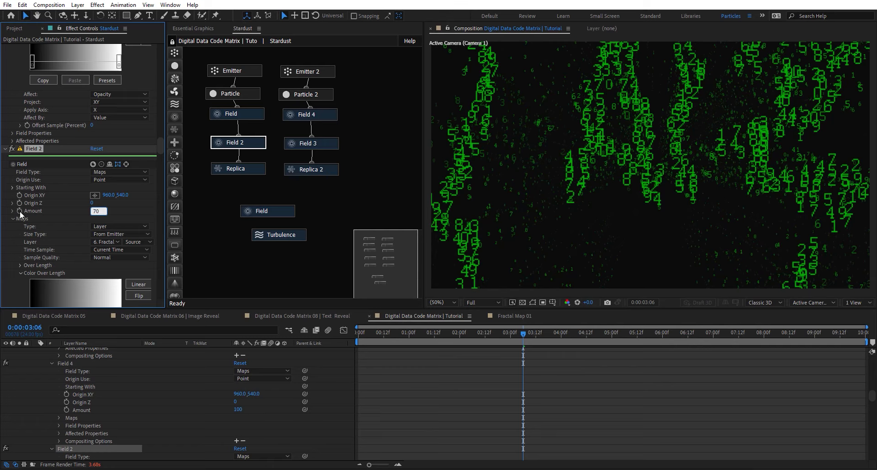
key(Return)
- Keyframe Field 2's Amount at 70 and move that keyframe to about 4 seconds
key(u)
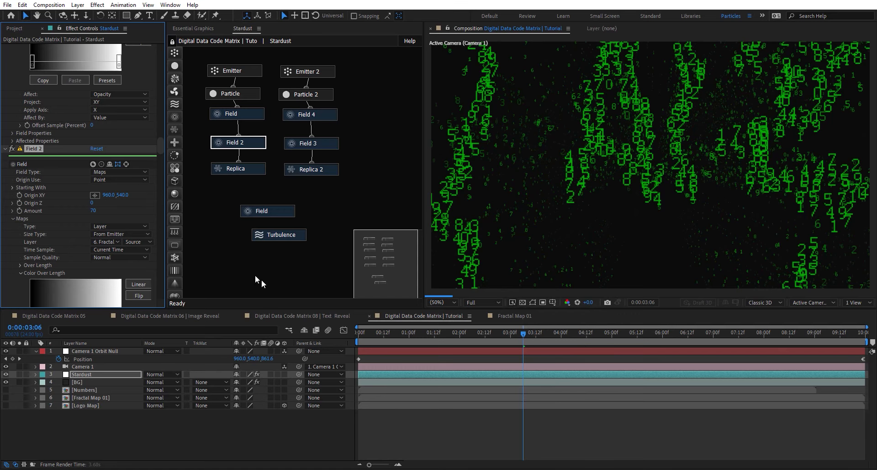
click(85, 374)
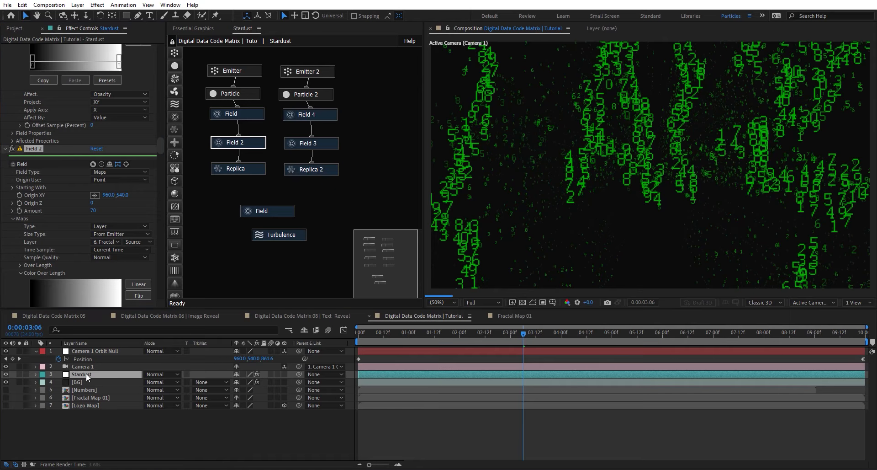
click(20, 211)
key(u)
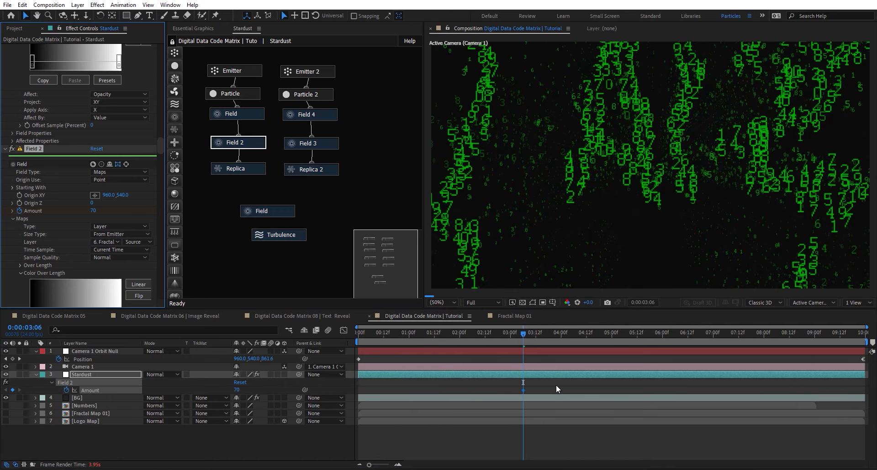
drag(524, 390, 564, 388)
- Set Field 2's Amount to 100 at 0:00:07:00 and check frames at 0:00:03:21 and 0:00:02:04
click(713, 333)
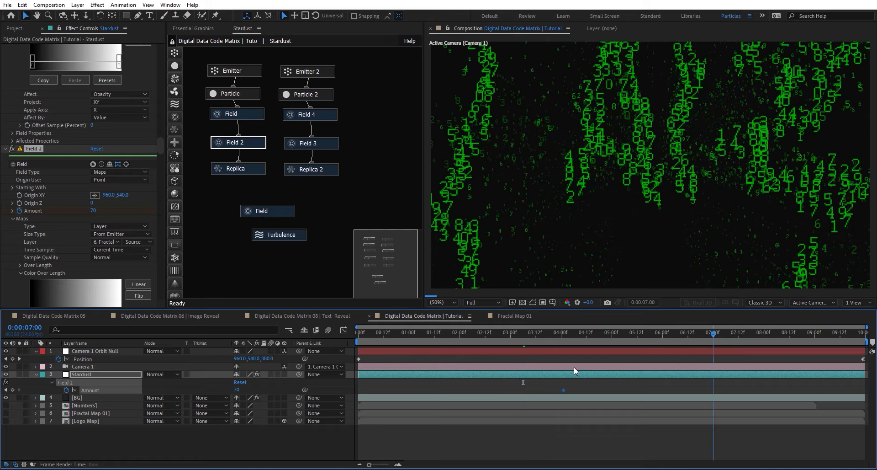
drag(240, 388, 252, 388)
click(554, 333)
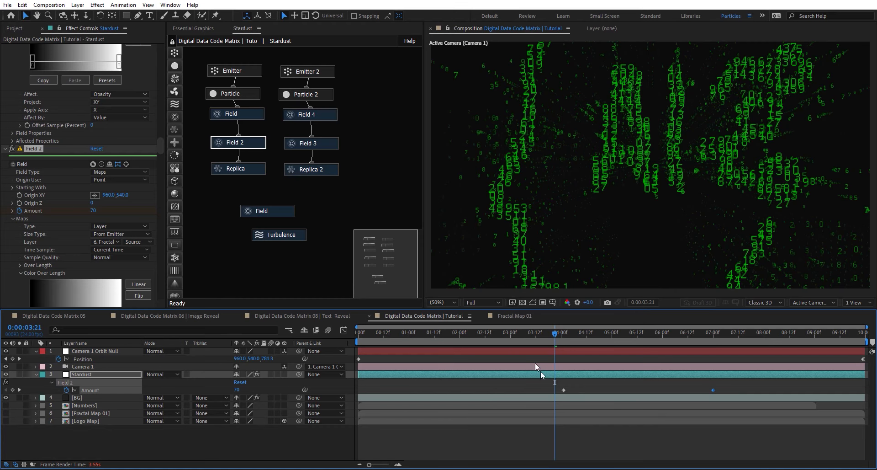
click(469, 333)
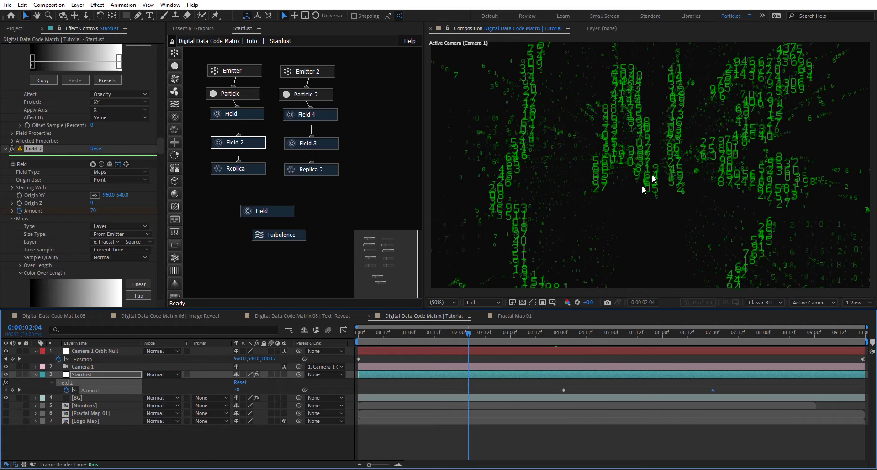
- Try an Amount of -100 on the Field node below Particle and check frames at 0:00:04:13 and 0:00:05:15
click(519, 333)
click(241, 113)
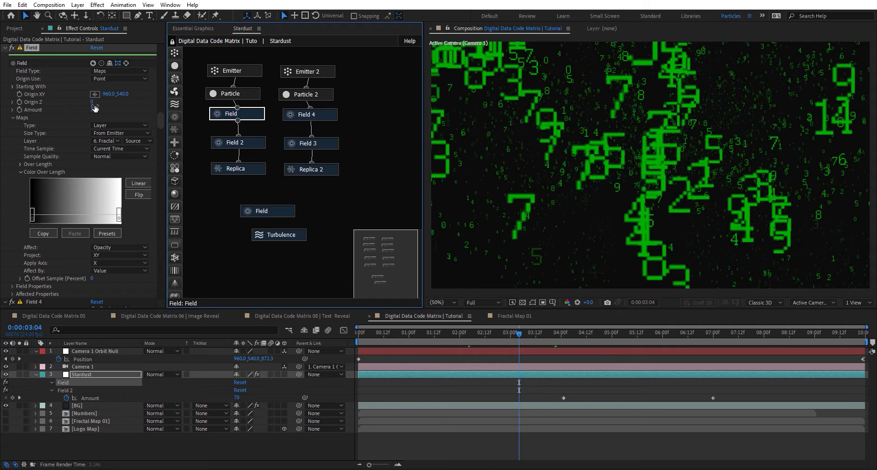
drag(94, 110, 10, 112)
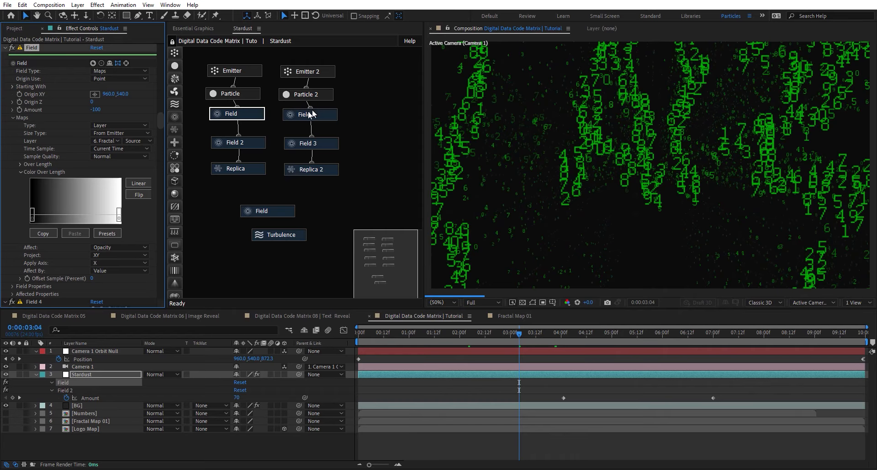
click(589, 337)
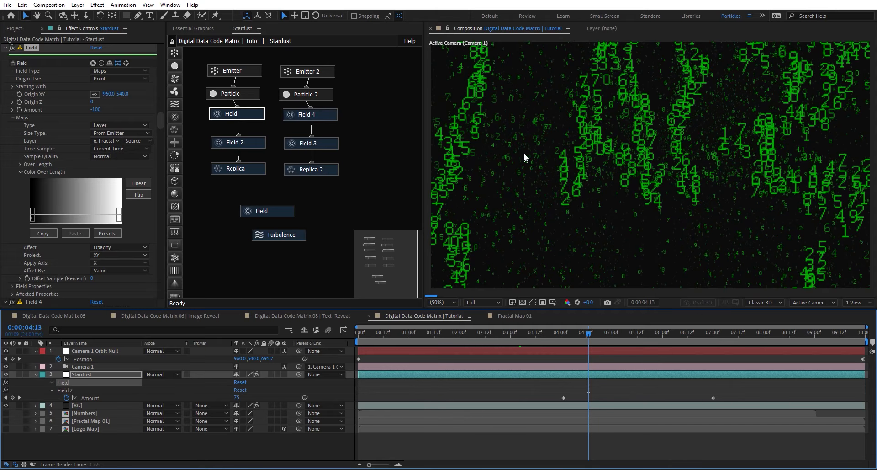
click(643, 336)
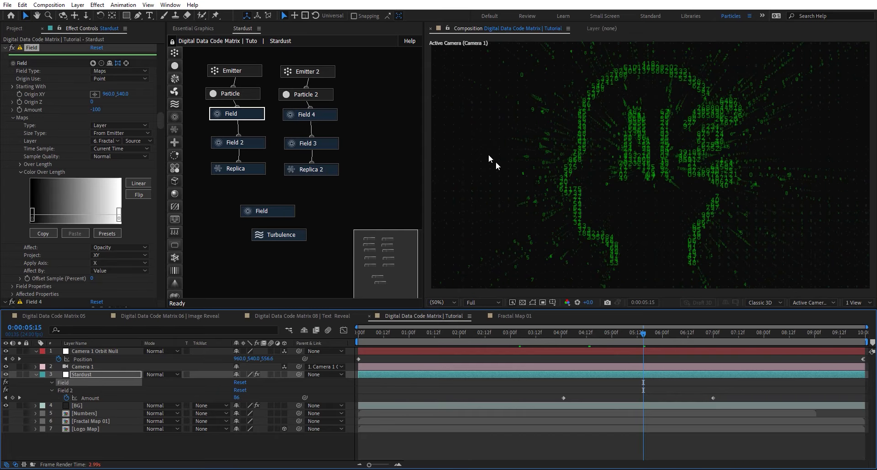
- While viewing 0:00:06:23, set the Amount of the Field node below Particle to 25
click(712, 338)
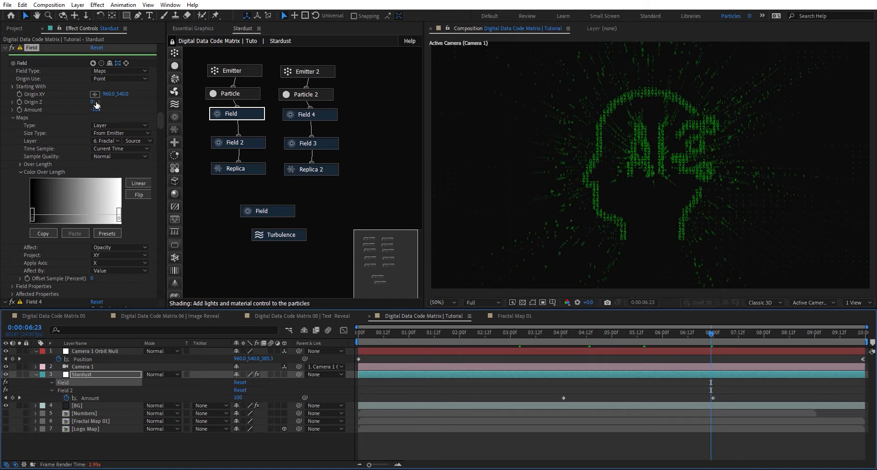
click(95, 109)
text(25)
key(Return)
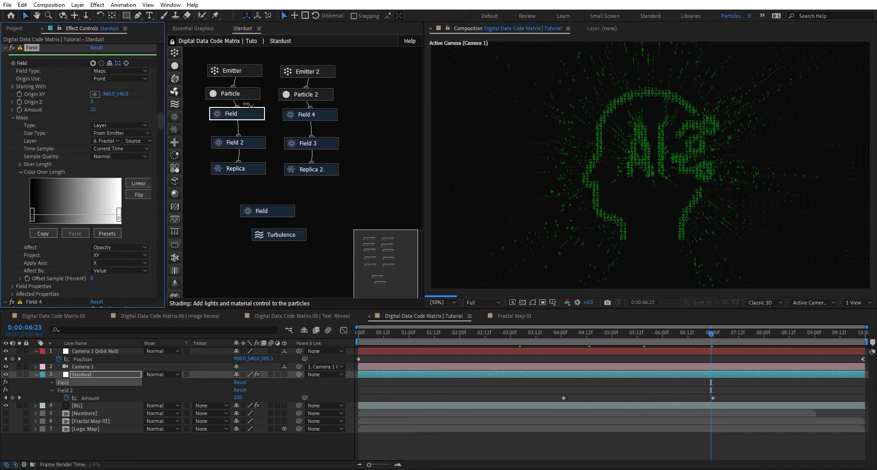
- Undo the last Field Amount change, and set the Particle node's Size Random to 30 and Opacity Random to 45
key(ctrl+z)
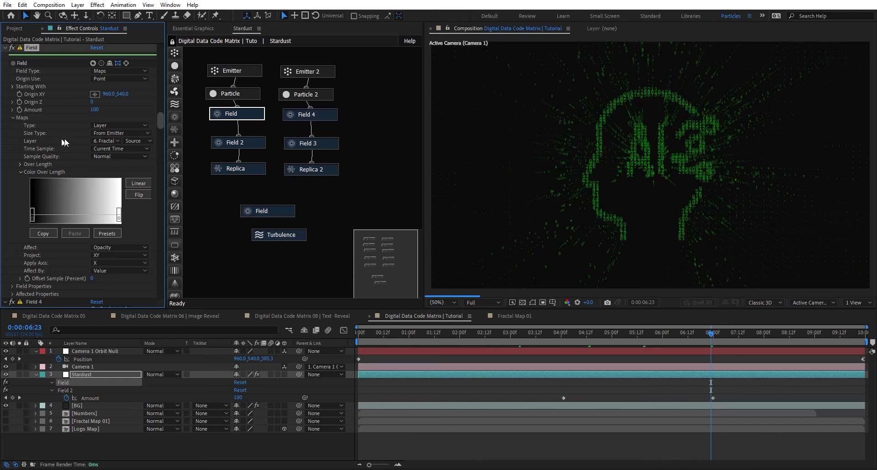
click(251, 94)
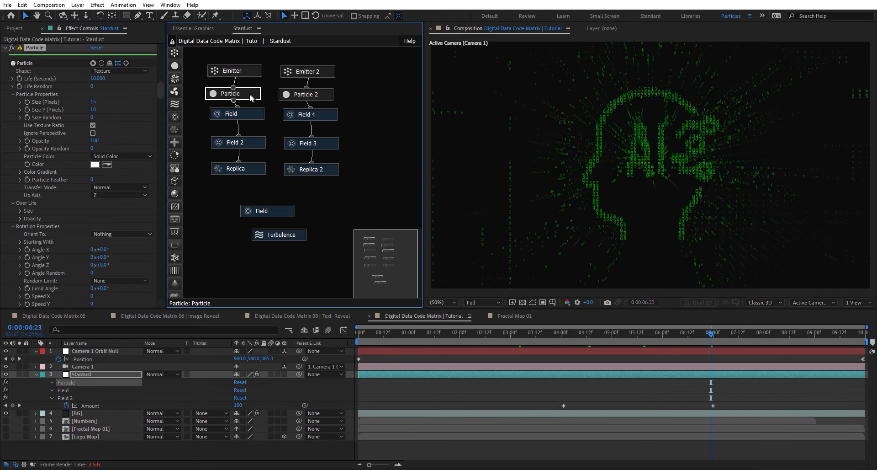
click(92, 118)
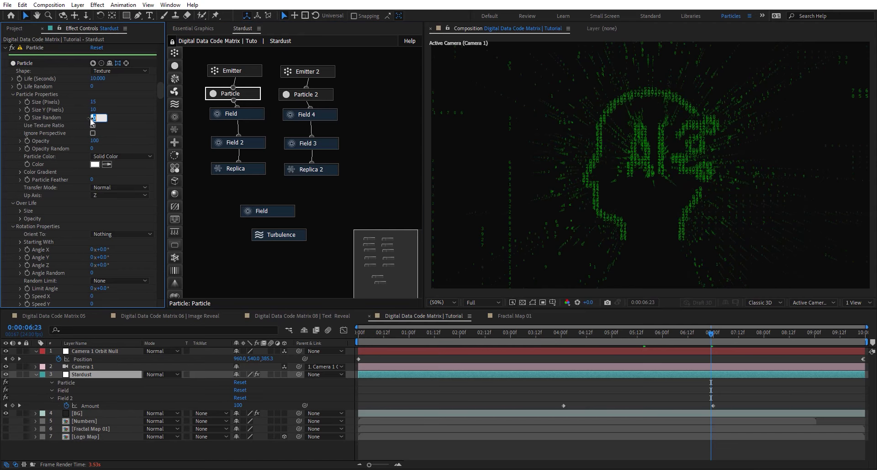
text(30)
click(95, 152)
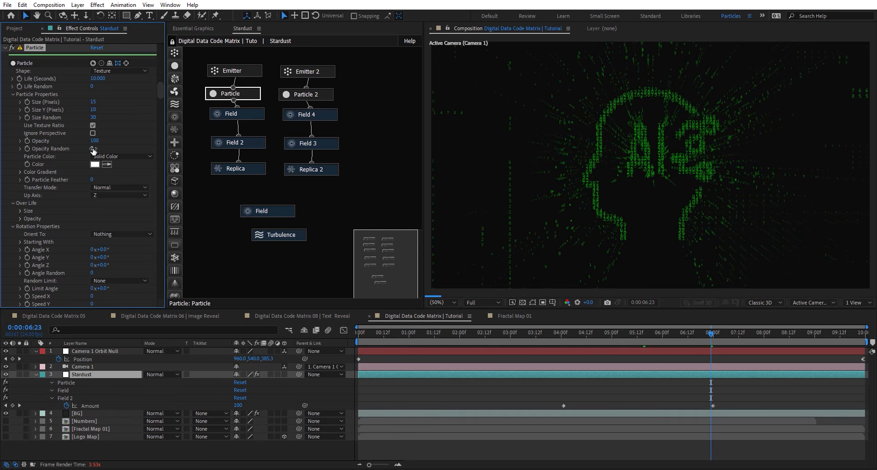
click(93, 149)
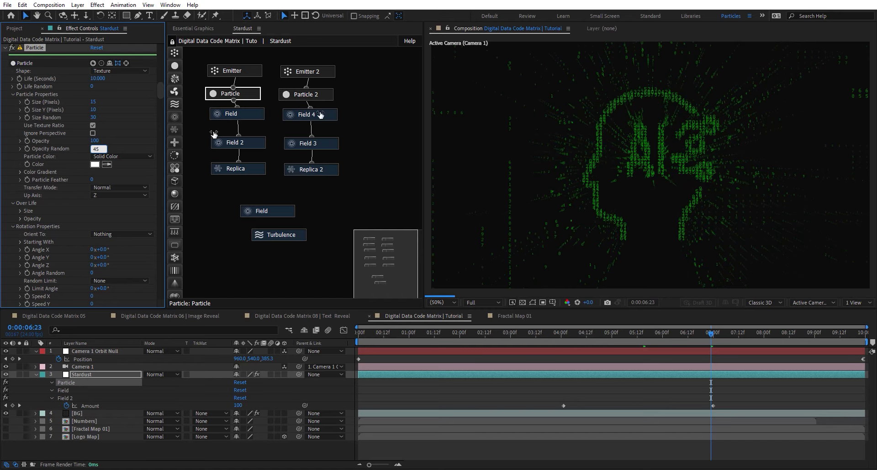
- Set the Particle 2 node's Size Random to 45 and Opacity Random to 50
click(321, 94)
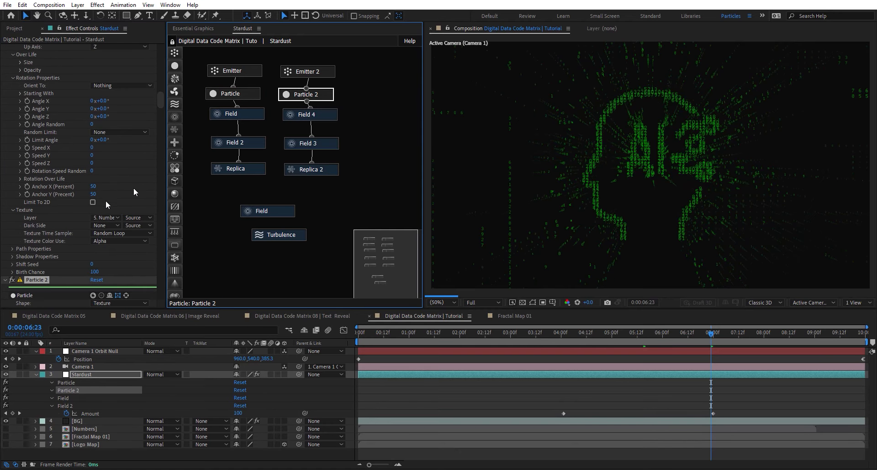
scroll(75, 233, down, 5)
click(13, 236)
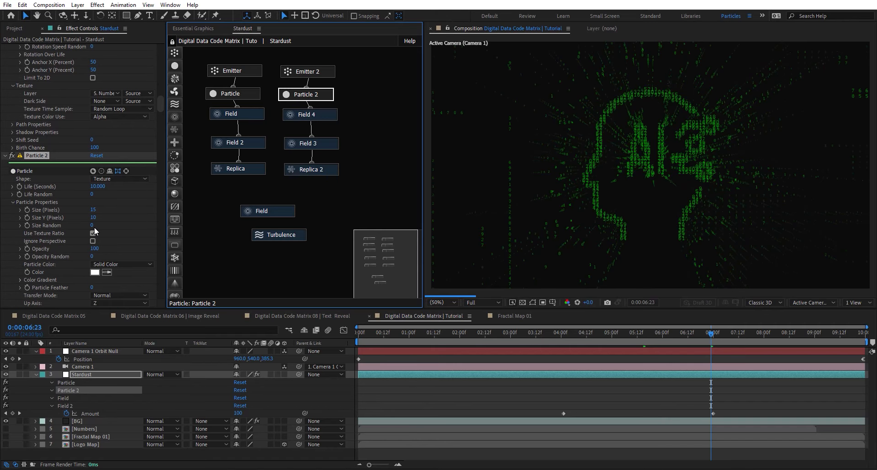
click(94, 278)
text(50)
key(Return)
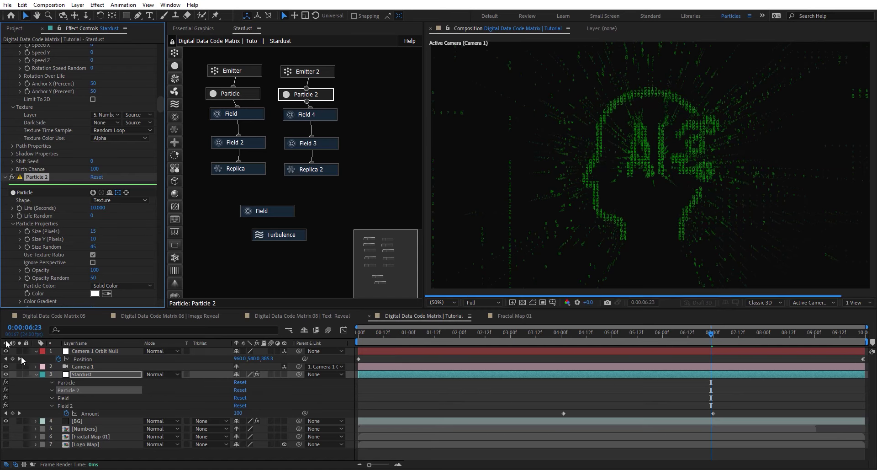
- While viewing 0:00:03:14, add an adjustment layer named Glow and place it directly above the Stardust layer
click(36, 374)
key(ctrl+shift+a)
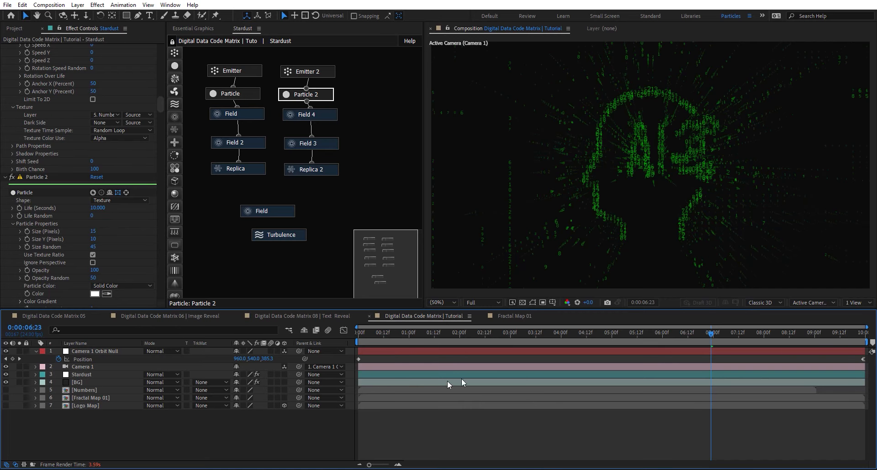
drag(587, 334, 541, 334)
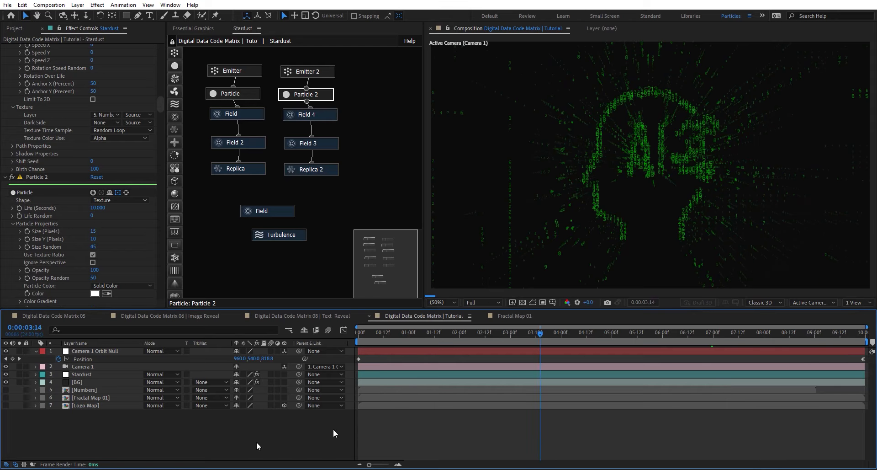
key(ctrl+alt+y)
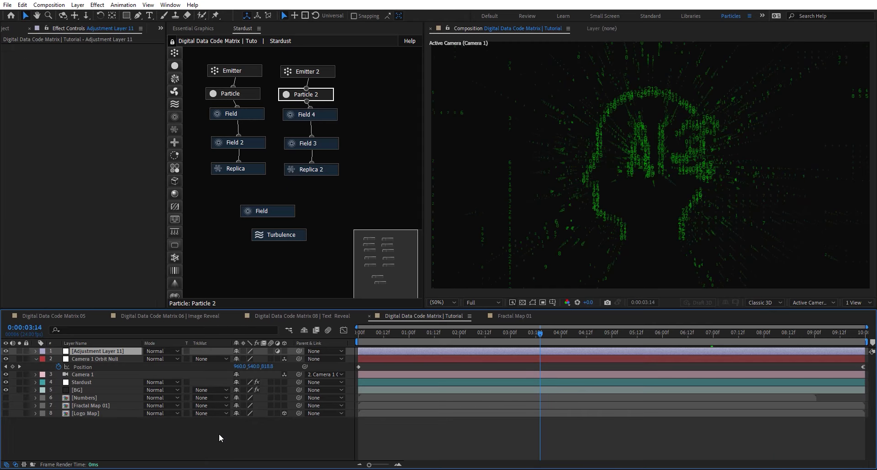
key(Return)
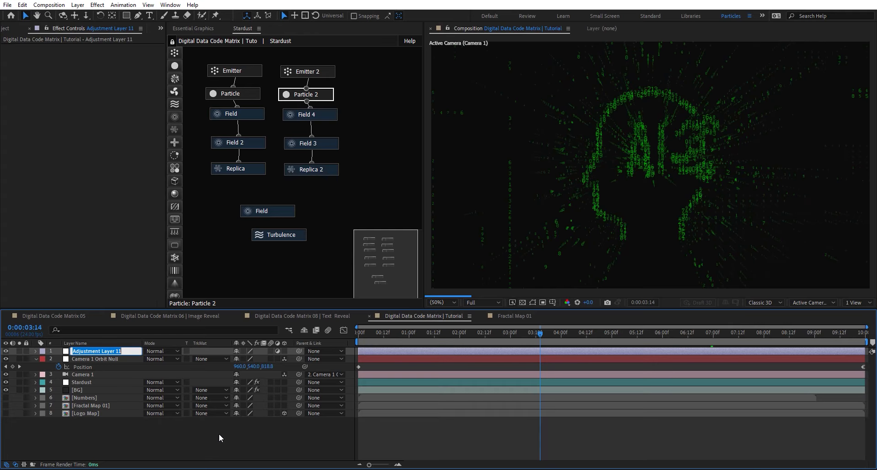
text(Glow)
key(Return)
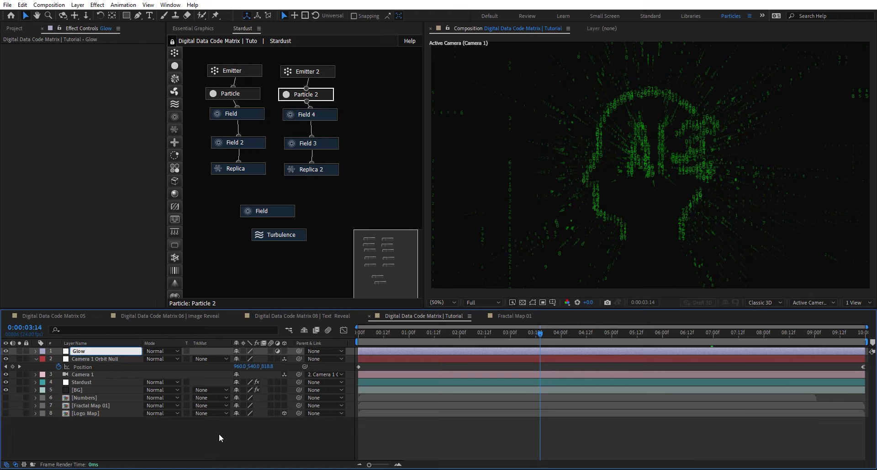
drag(107, 350, 107, 381)
- Apply the Glow effect to the Glow layer and duplicate that effect
key(ctrl+space)
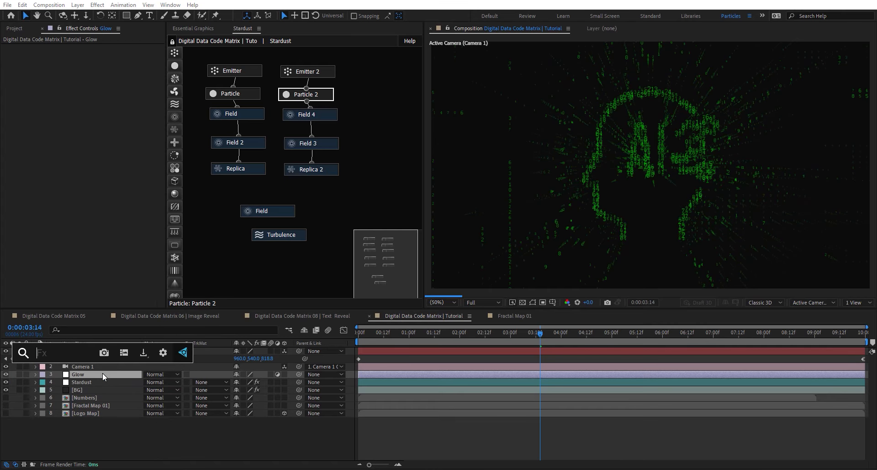
text(glow)
key(Return)
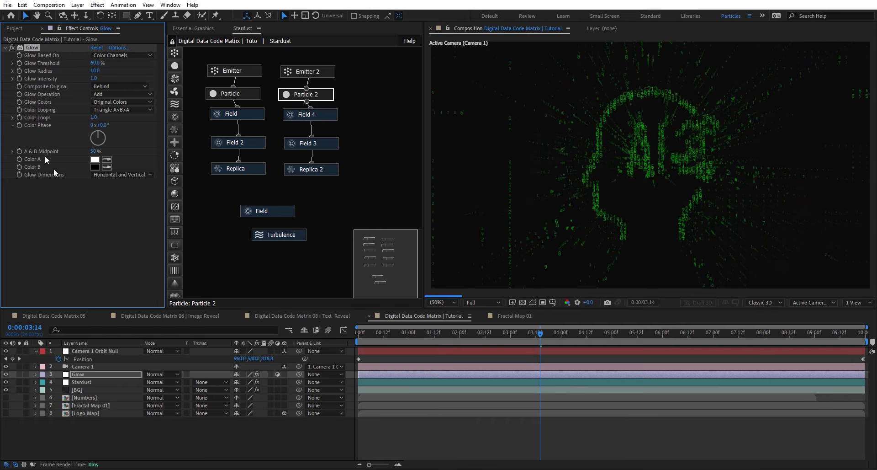
key(ctrl+d)
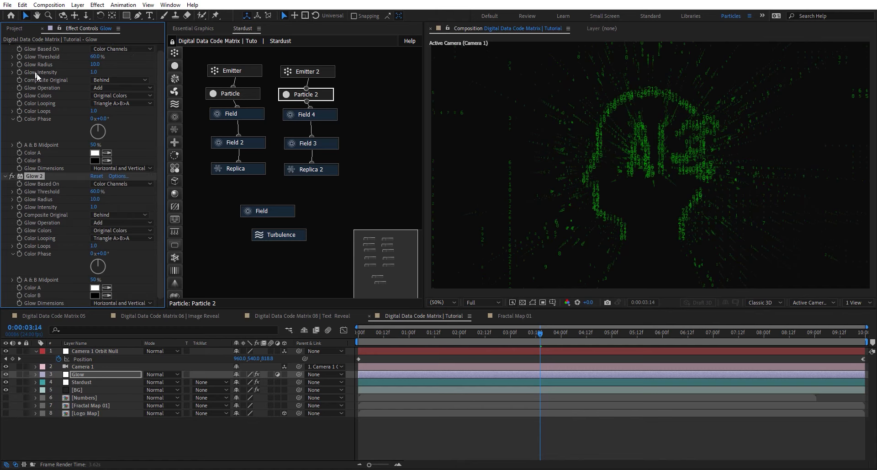
- Set the duplicated Glow effect's Glow Radius to 200 and Glow Intensity to 0.5, and check the numbers up close
click(94, 200)
text(200)
key(Return)
click(95, 207)
text(0.5)
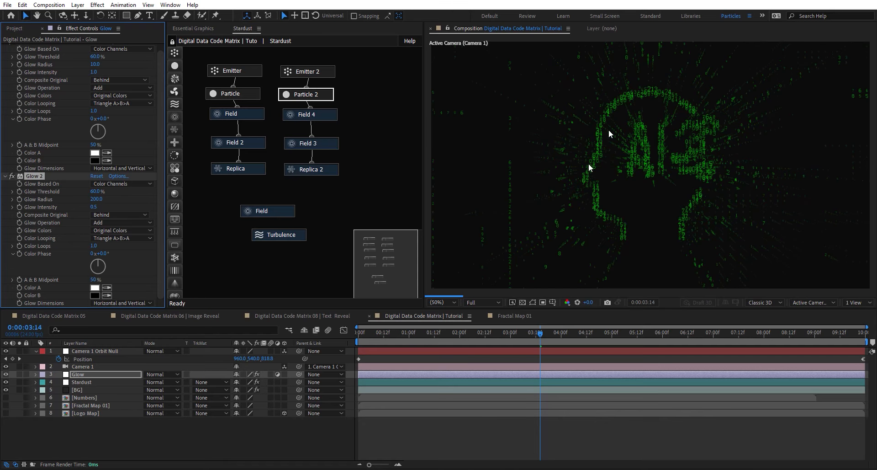
scroll(54, 151, up, 1)
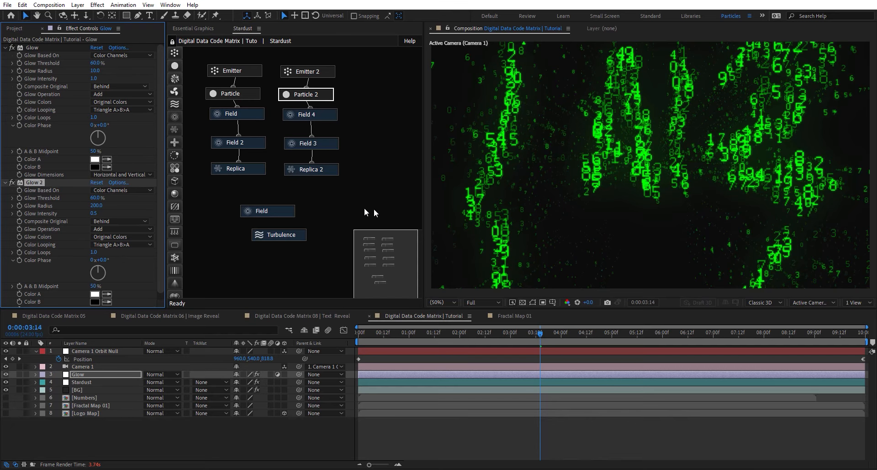
- While viewing 0:00:06:01, add an Exposure effect to the Glow layer with its Exposure set to 2
click(664, 334)
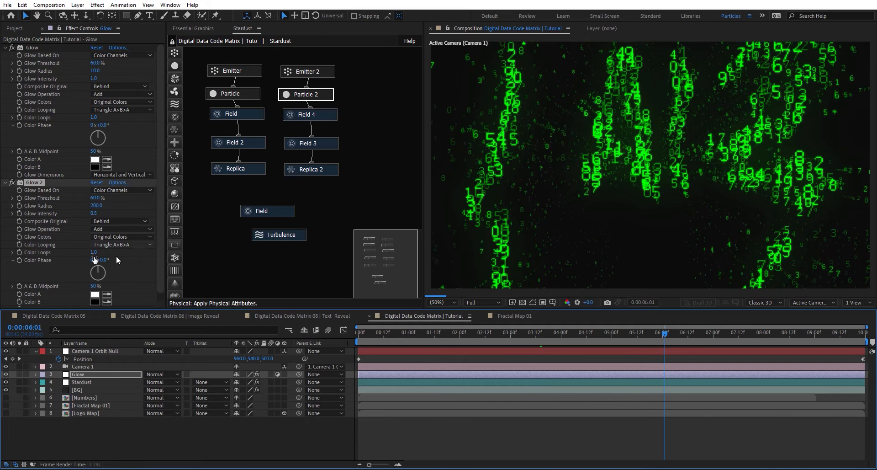
key(ctrl+space)
text(exp)
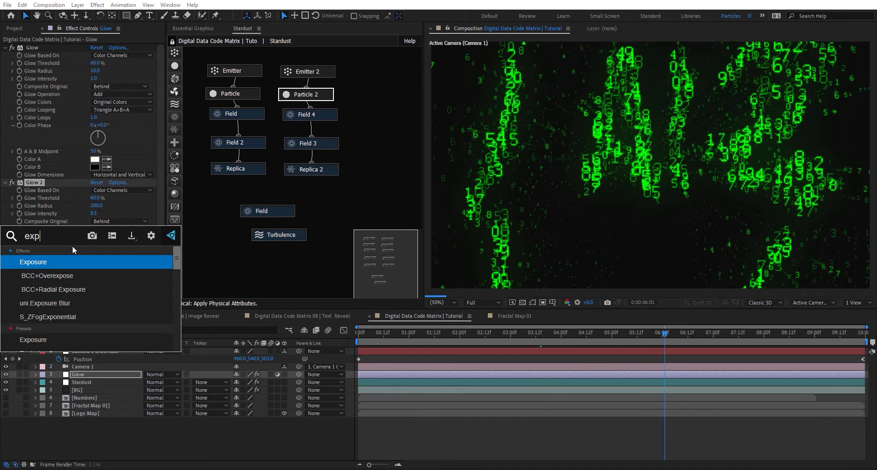
key(Return)
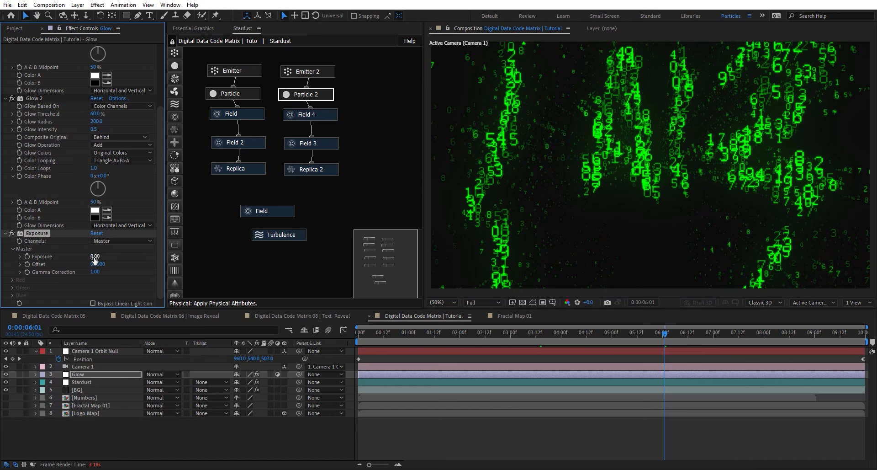
click(94, 259)
text(2)
key(Return)
- Duplicate the Glow adjustment layer and rename the copy Blur
click(83, 375)
key(ctrl+d)
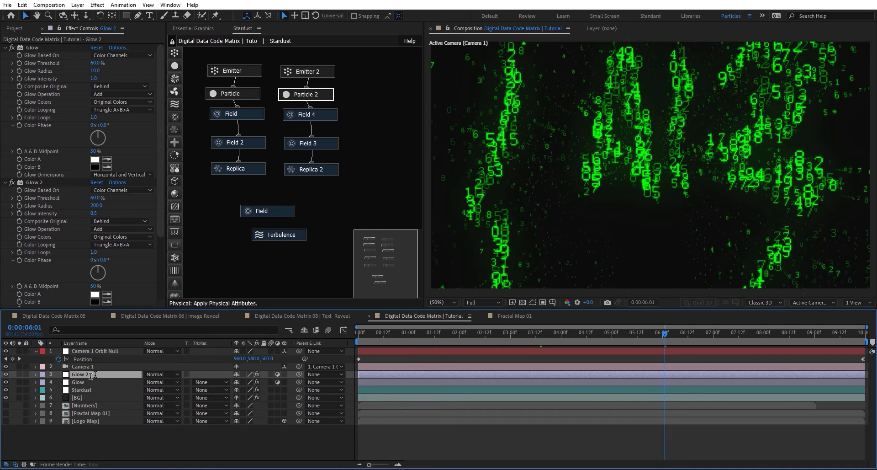
key(Return)
text(Blur)
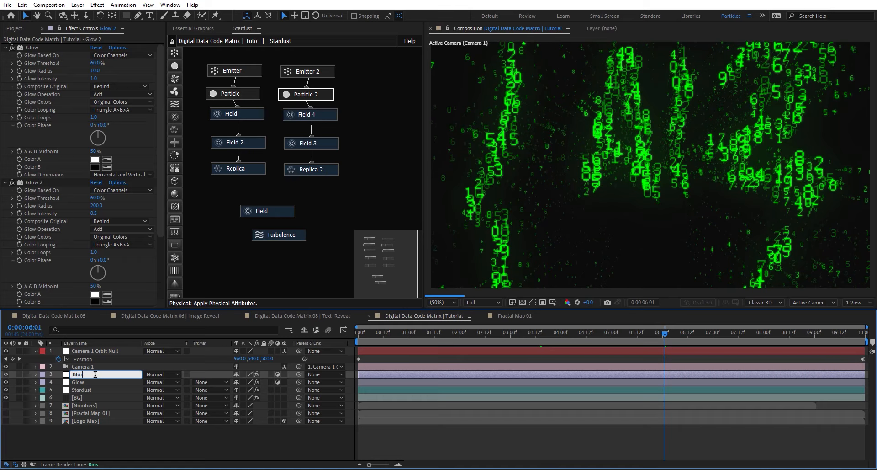
key(Return)
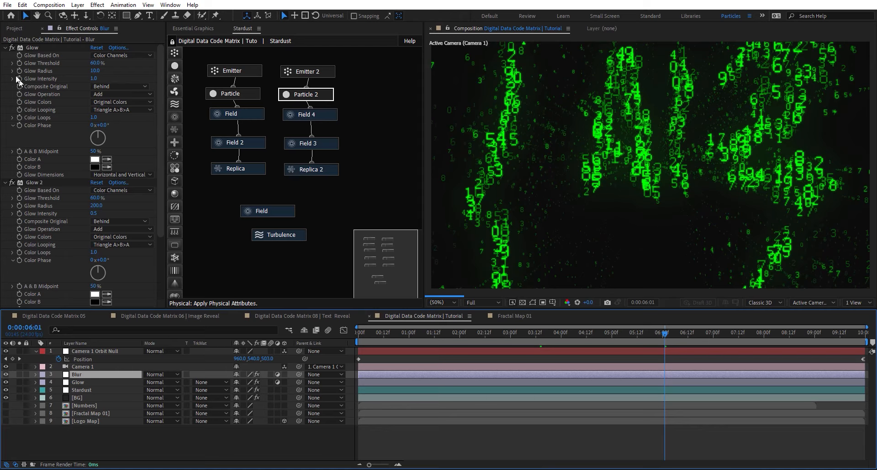
- Collapse both Glow effects on the Blur layer and delete its Exposure effect
click(5, 47)
click(5, 56)
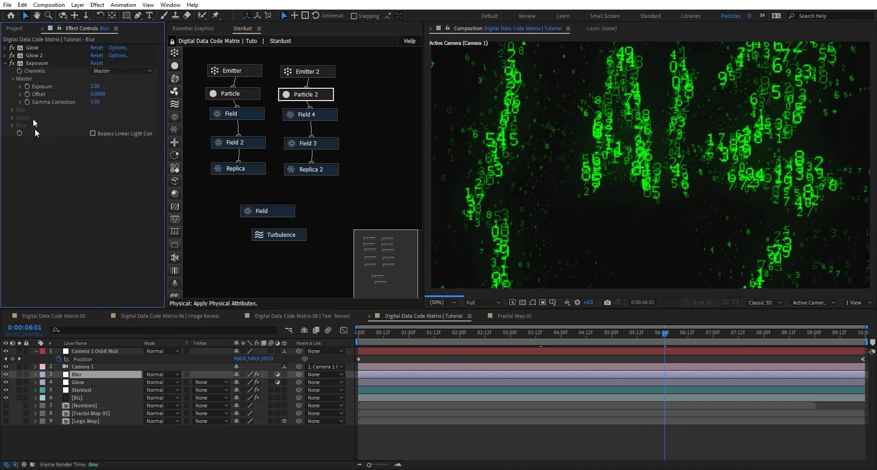
click(29, 60)
key(Delete)
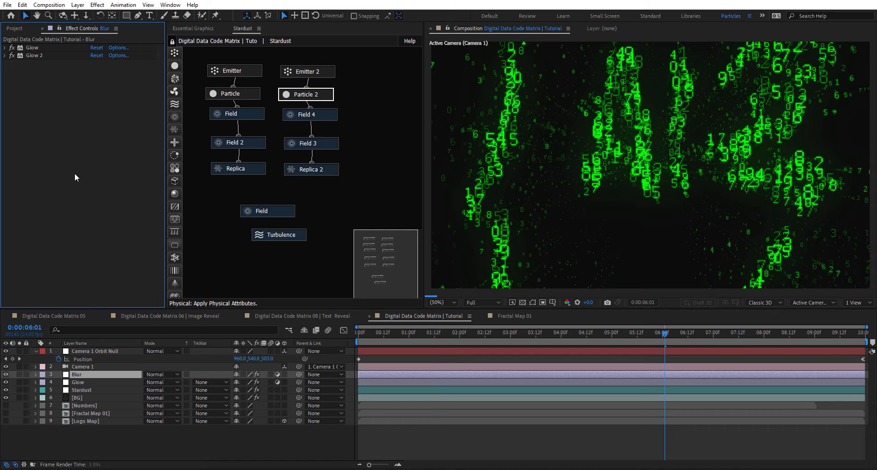
- Add CC Radial Fast Blur to the Blur layer with Zoom set to Brightest and Amount set to 90
key(ctrl+space)
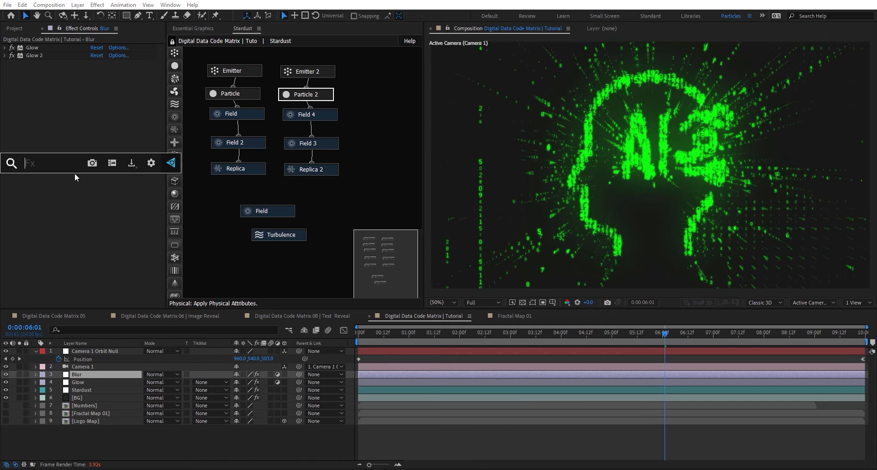
text(cc radia)
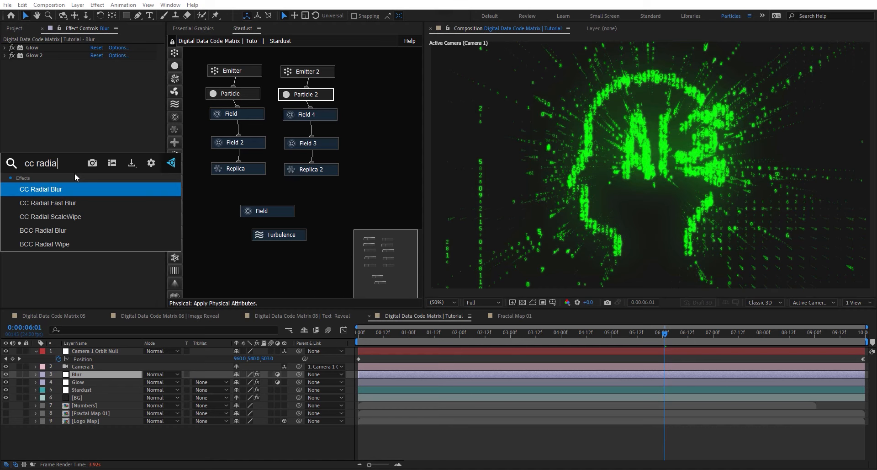
key(Down)
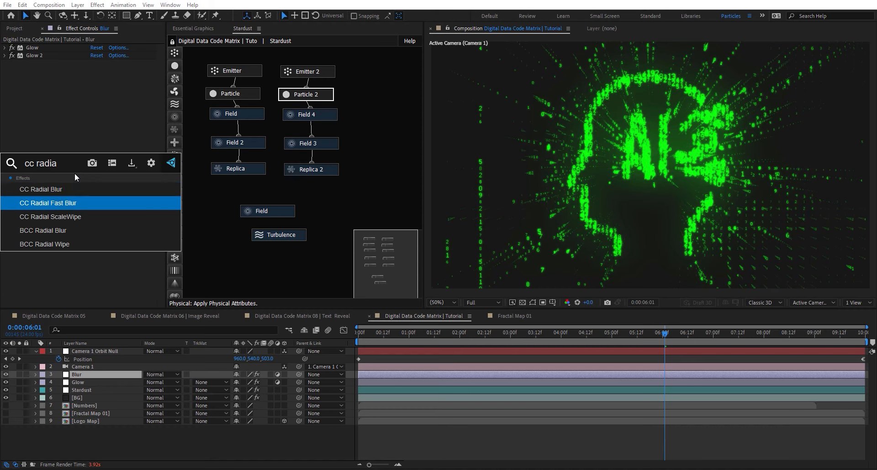
key(Return)
click(109, 87)
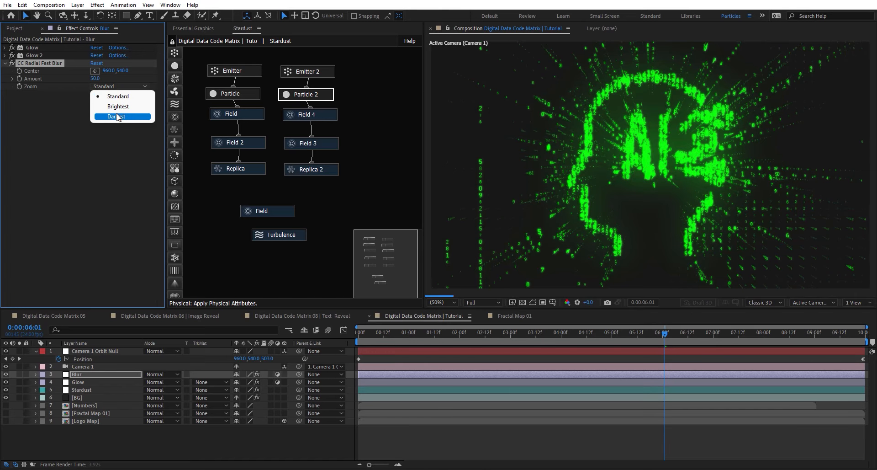
click(117, 106)
click(94, 79)
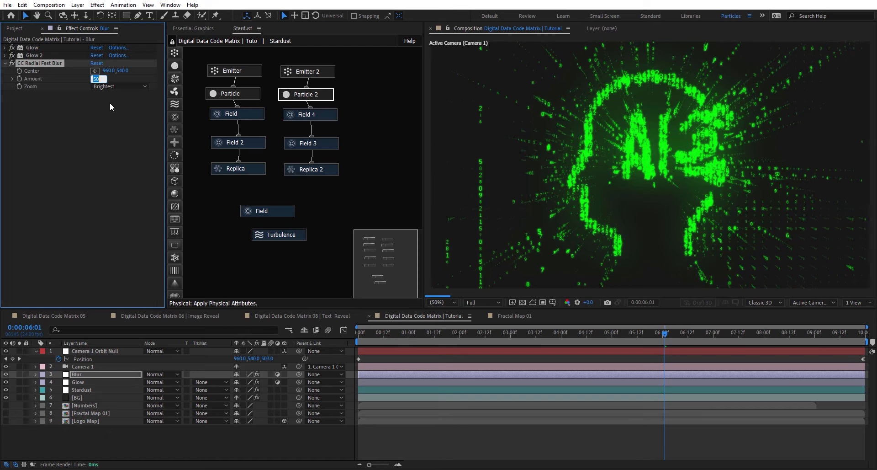
key(Return)
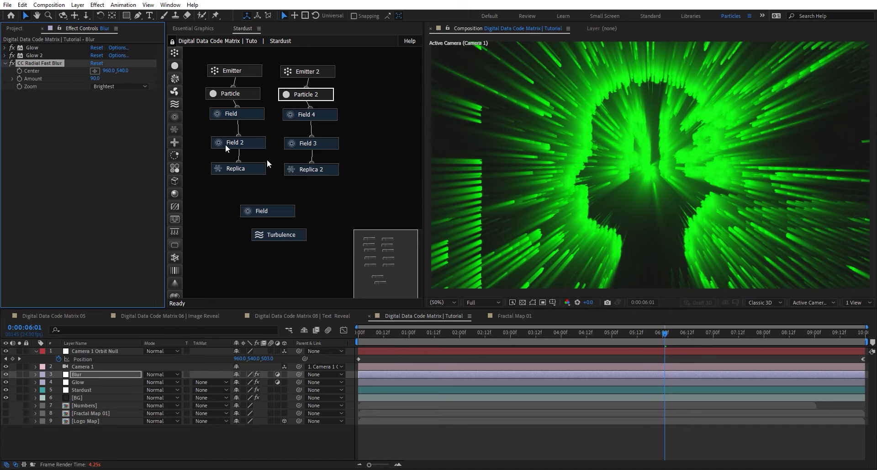
- Add a Fractal Noise effect to the Blur layer
key(ctrl+space)
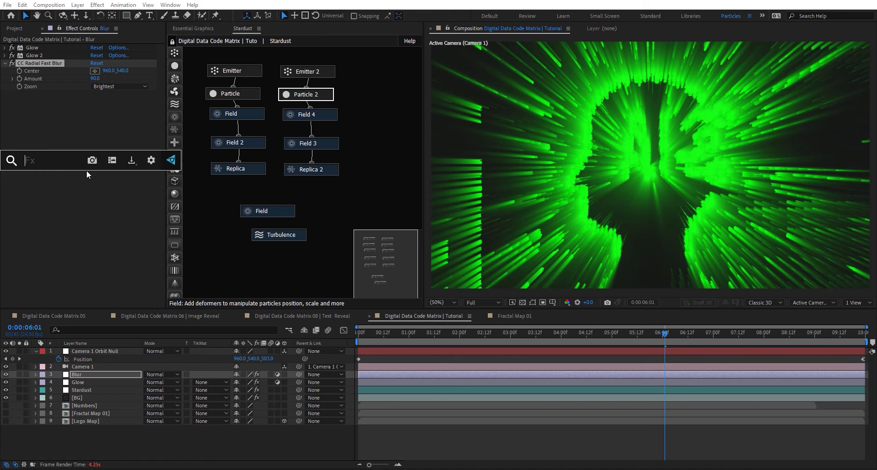
text(fast)
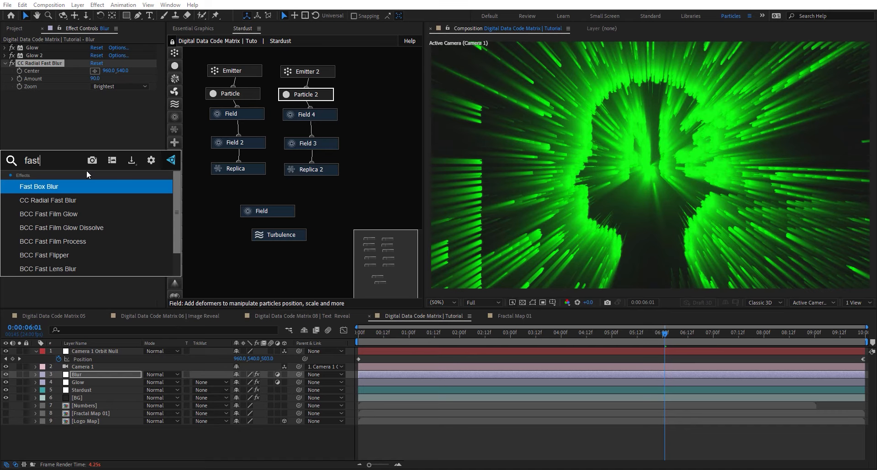
key(BackSpace)
key(BackSpace)
key(BackSpace)
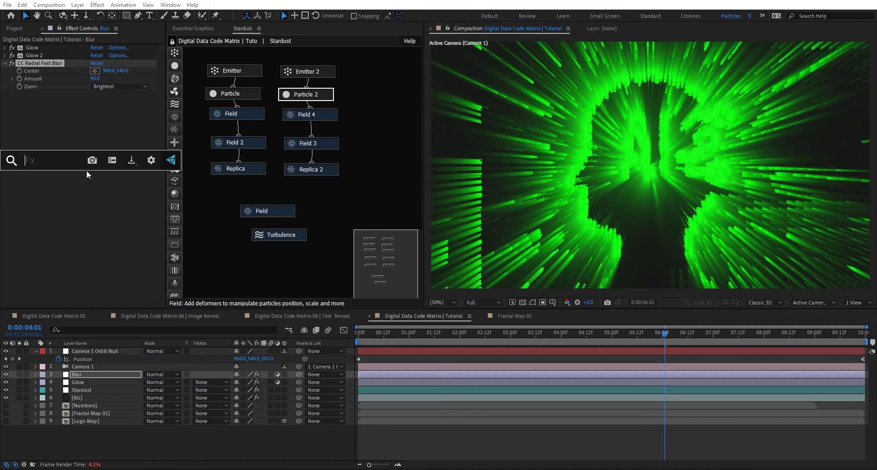
text(ras)
key(BackSpace)
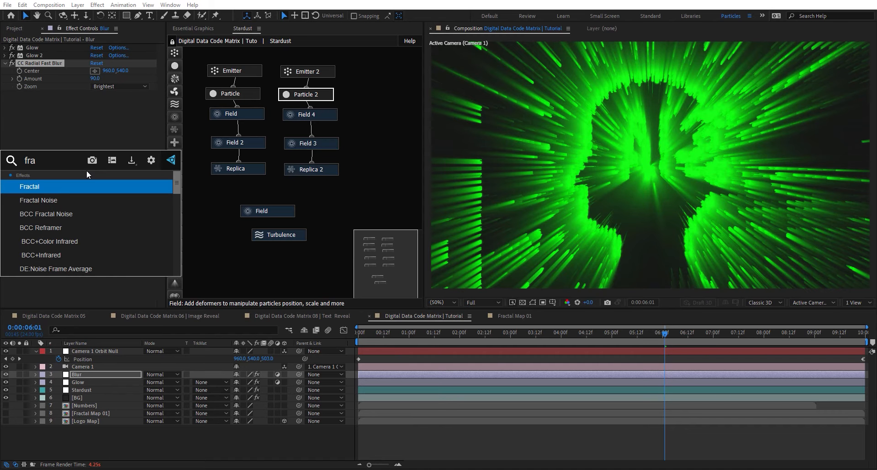
key(Down)
key(Return)
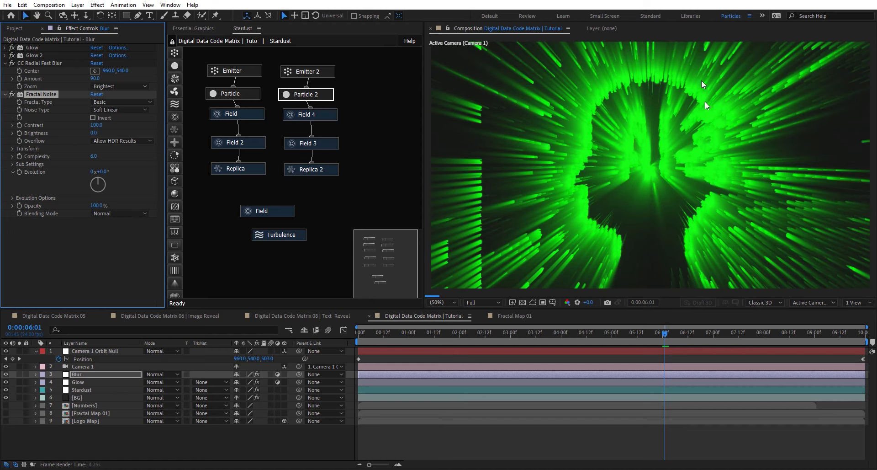
- Set the Fractal Noise effect's Fractal Type to Dynamic and its Noise Type to Spline
click(121, 102)
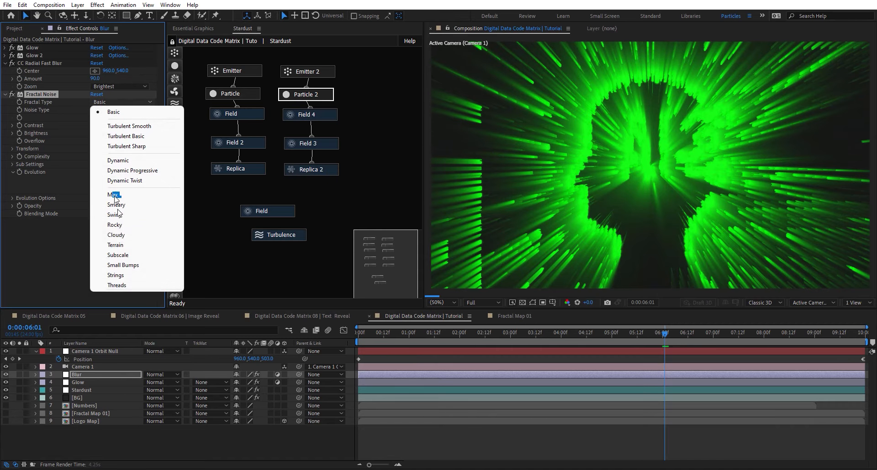
click(127, 160)
click(120, 110)
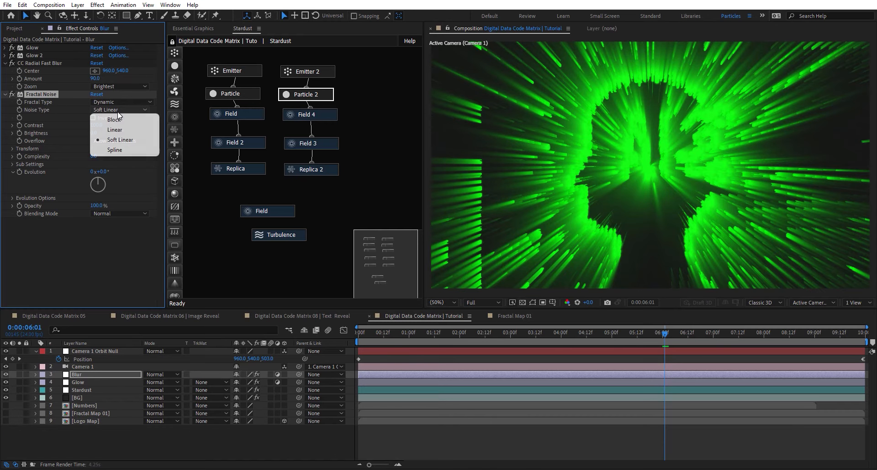
click(118, 150)
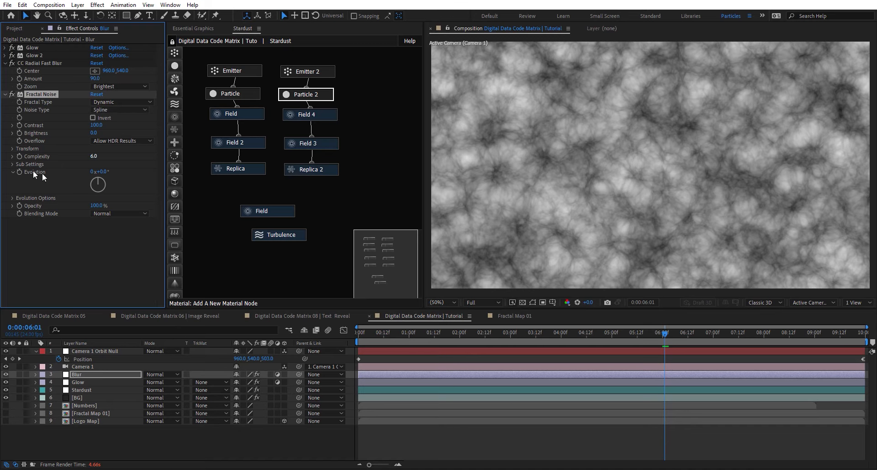
- Animate the Fractal Noise Evolution with the expression time*50
alt+click(19, 172)
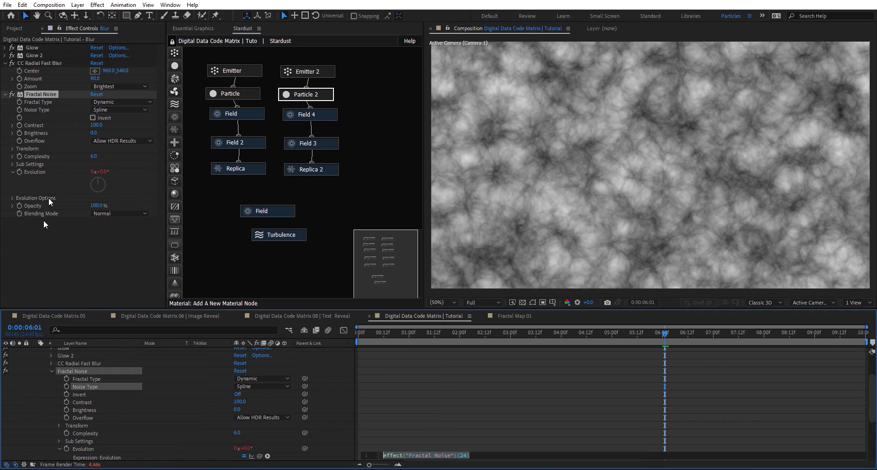
text(time)
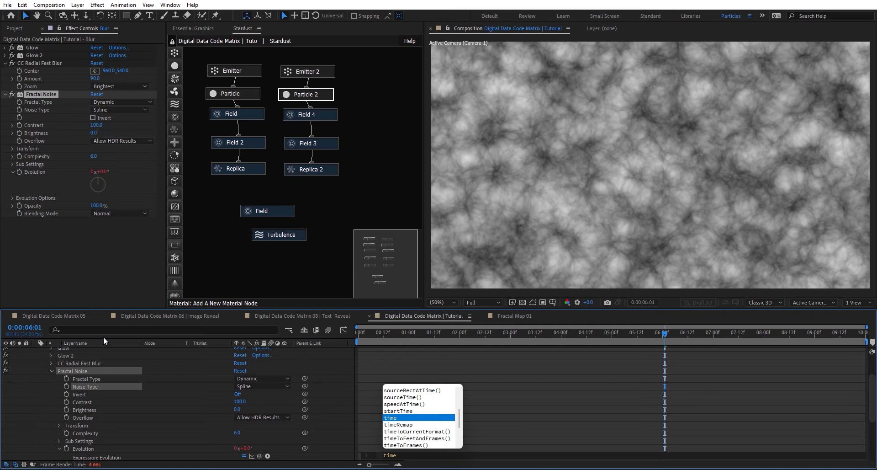
key(Return)
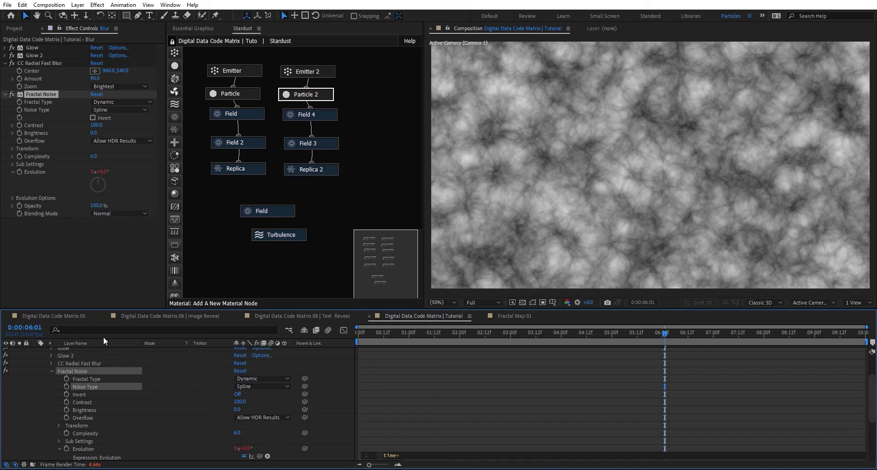
key(KP_Enter)
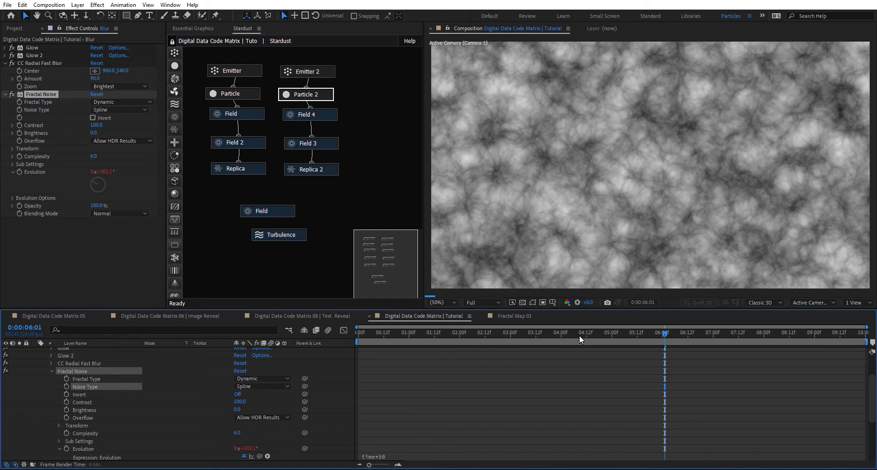
- While viewing 0:00:03:16, set the Fractal Noise effect's Blending Mode to Multiply
drag(580, 335, 544, 336)
click(132, 213)
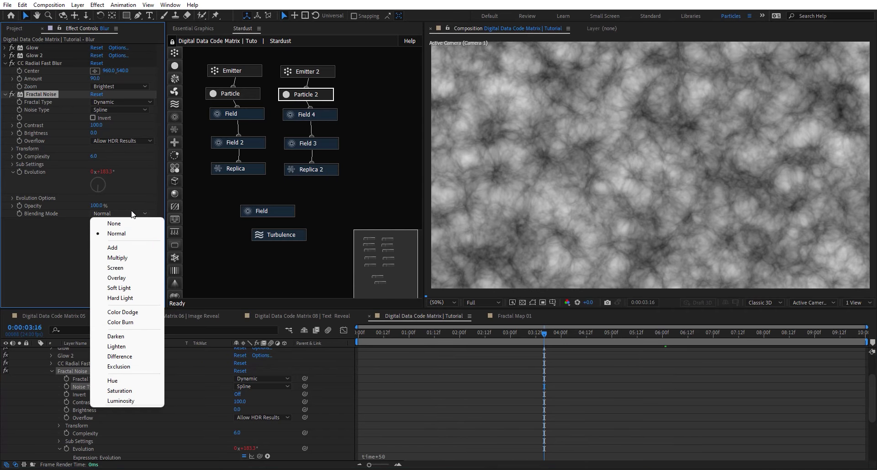
click(128, 258)
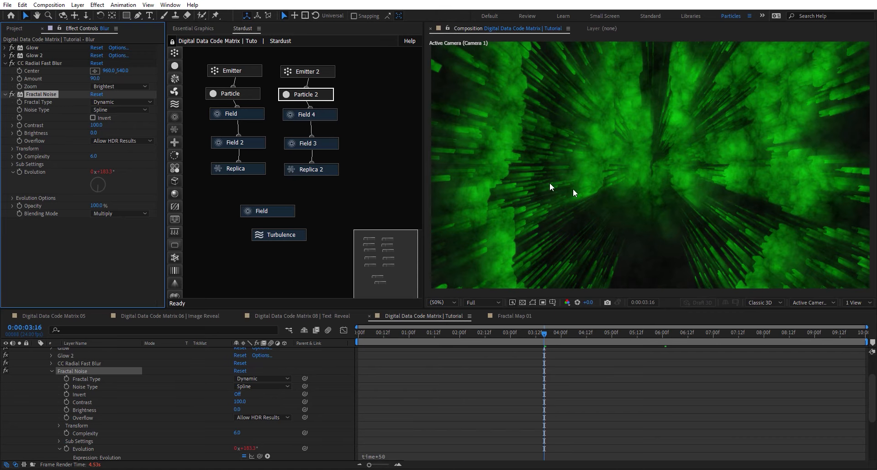
- Set the Blur layer's blending mode to Soft Light and collapse the layer's properties
scroll(115, 372, up, 3)
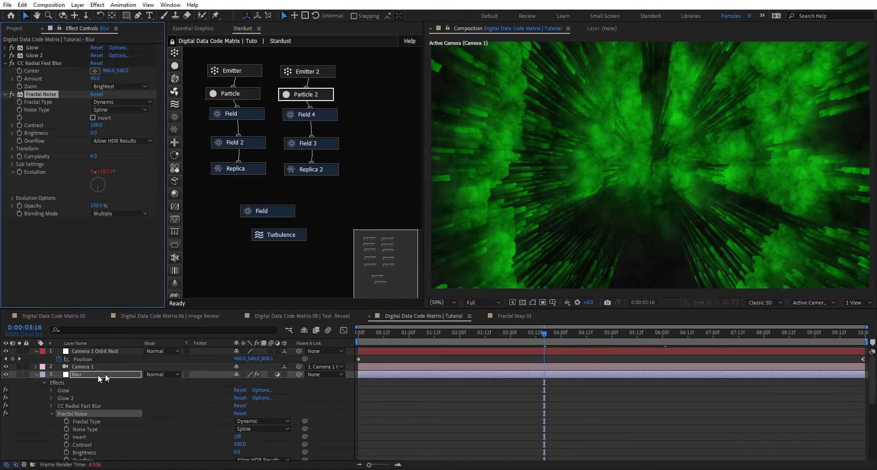
click(172, 375)
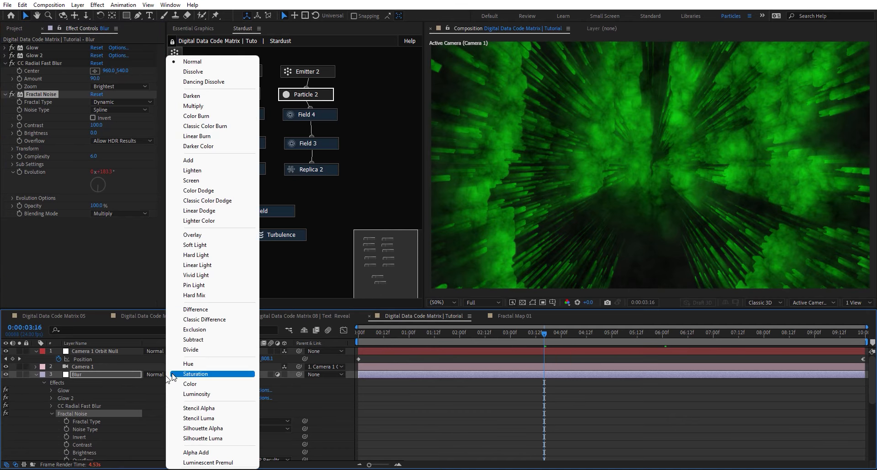
click(195, 244)
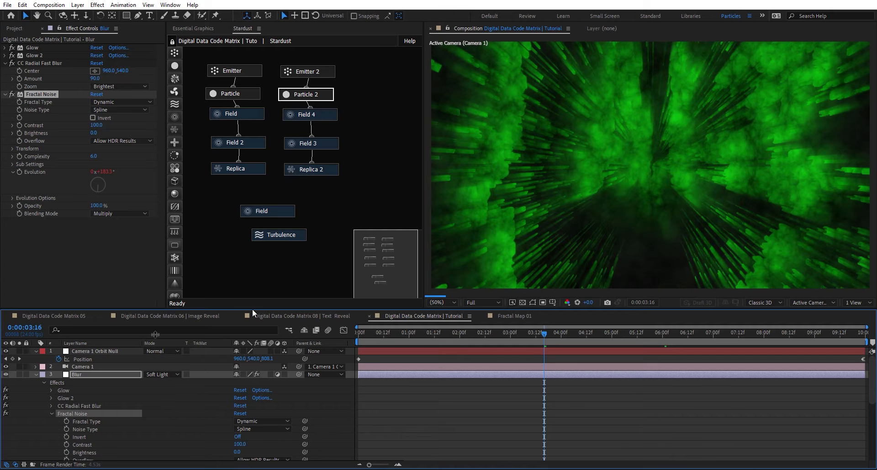
click(35, 374)
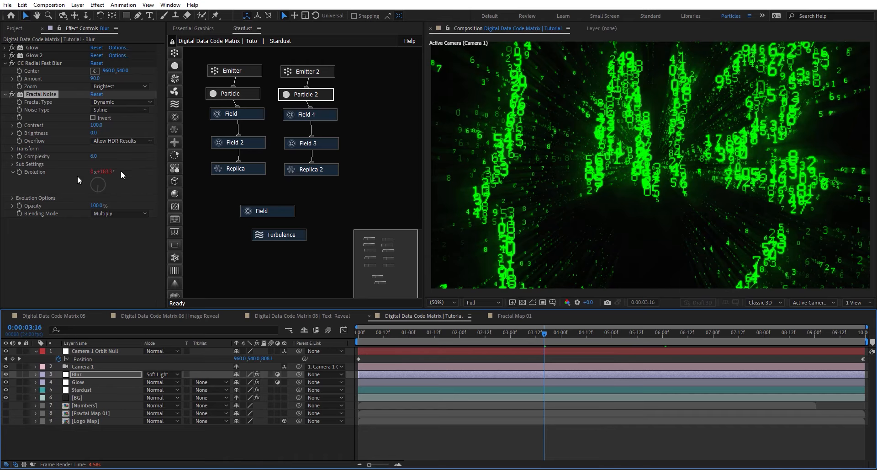
- Set the Fractal Noise Complexity to 2 and raise its Transform Scale to 183
click(96, 157)
text(2)
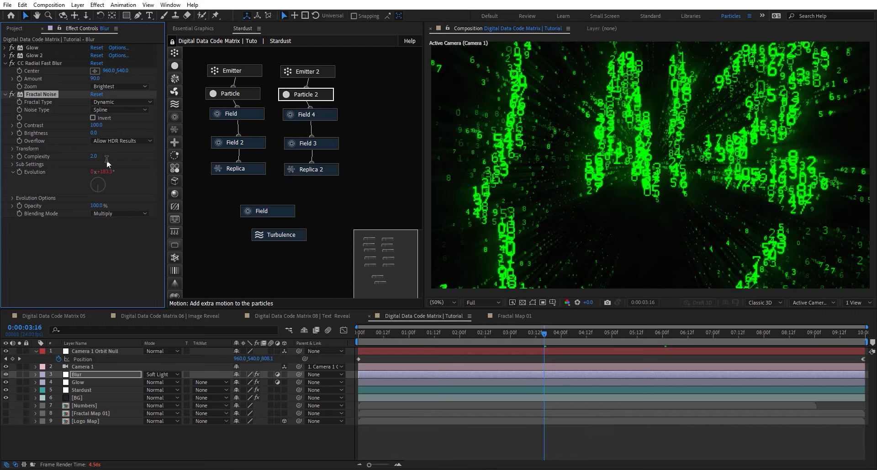
key(Return)
click(12, 148)
drag(108, 169, 133, 168)
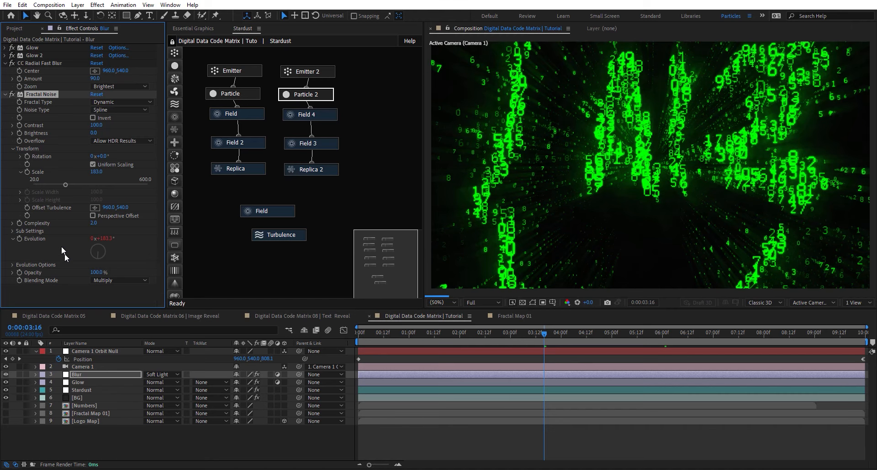
- Add a Curves effect to the Blur layer
key(ctrl+space)
text(cy)
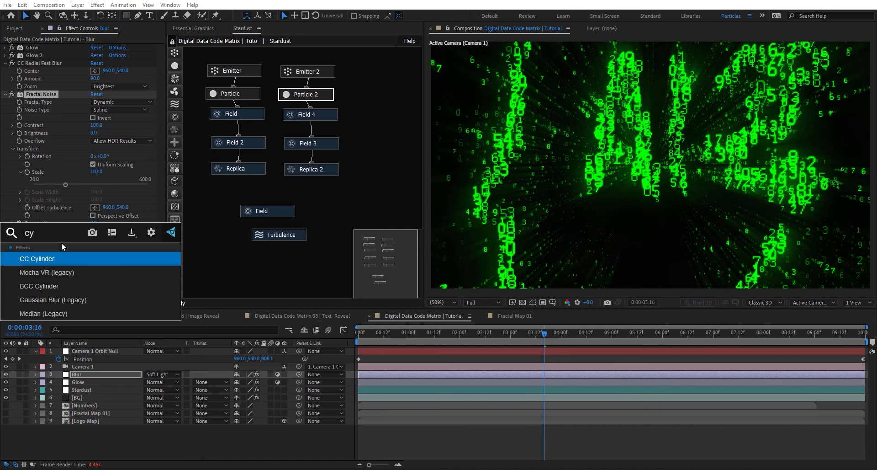
text(r)
key(BackSpace)
key(BackSpace)
text(u)
key(Return)
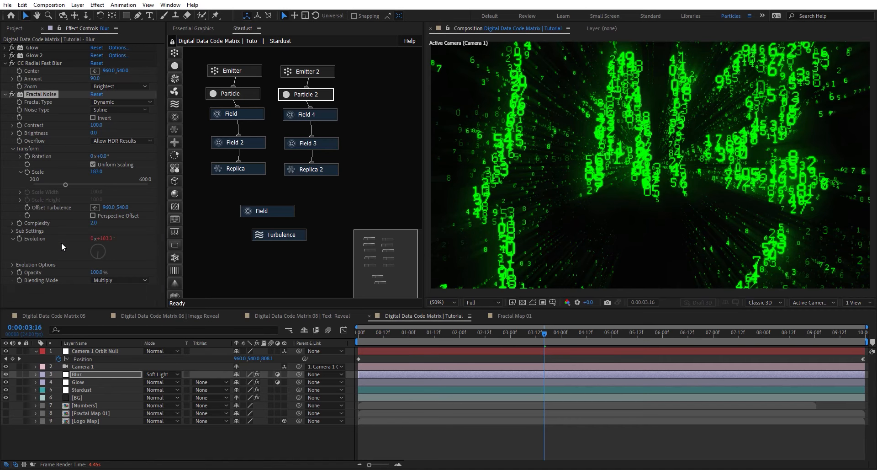
- Collapse Fractal Noise, place Curves above it, and bend the RGB curve downward at the midtones
scroll(36, 114, up, 3)
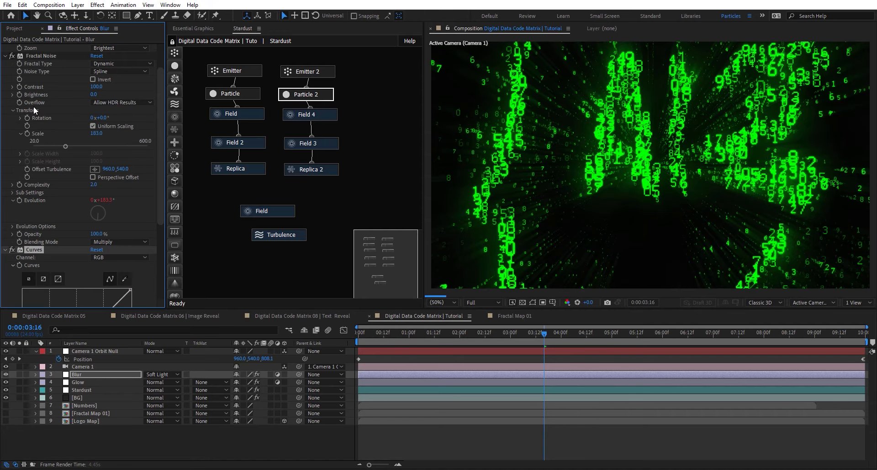
click(5, 56)
drag(34, 101, 34, 91)
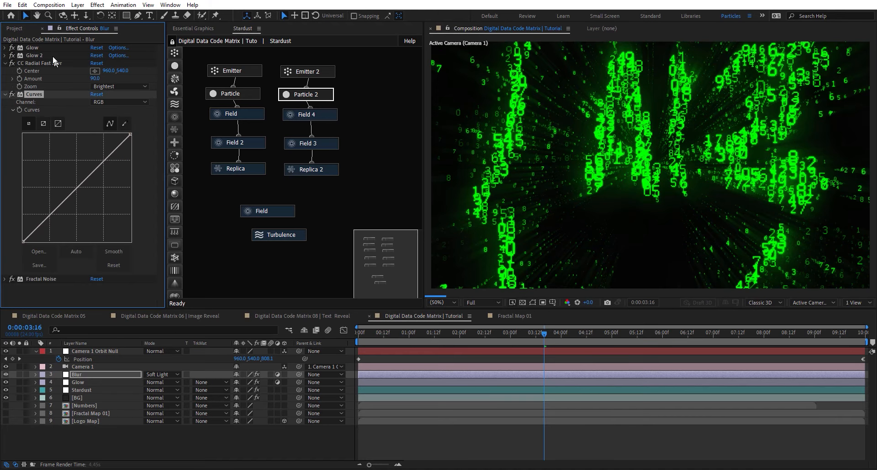
drag(84, 181, 92, 196)
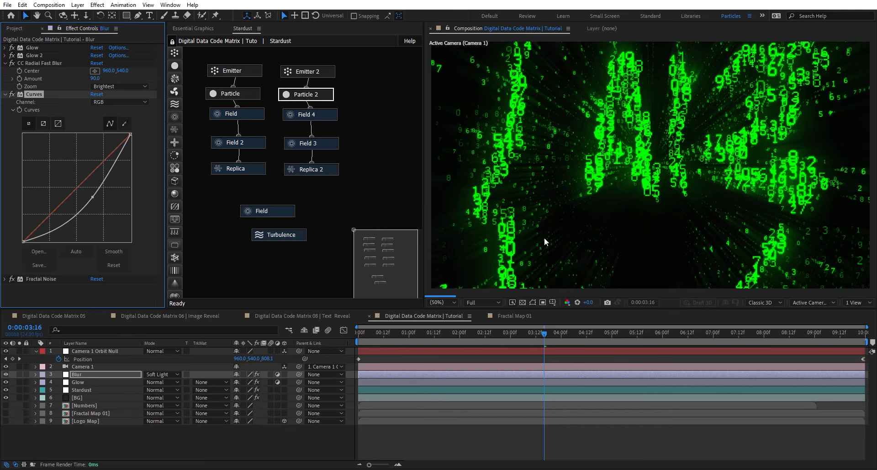
- Set the CC Radial Fast Blur Amount to 100 and view the frame at 0:00:05:10
click(95, 78)
text(100)
key(Return)
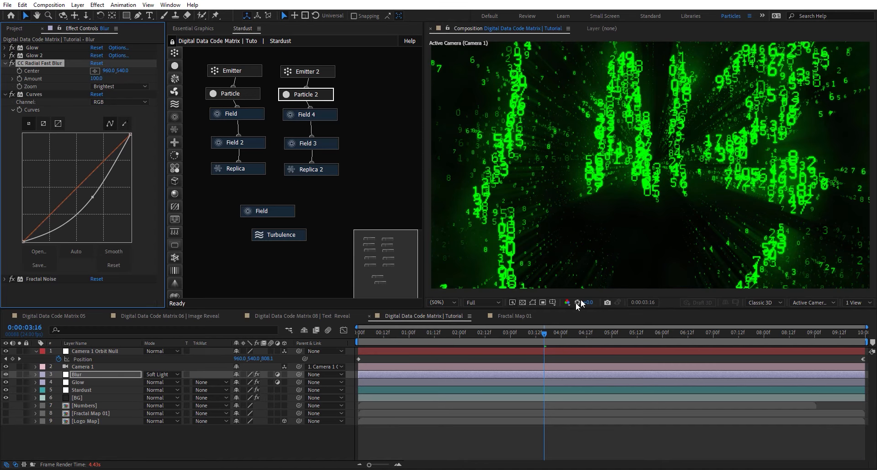
click(632, 343)
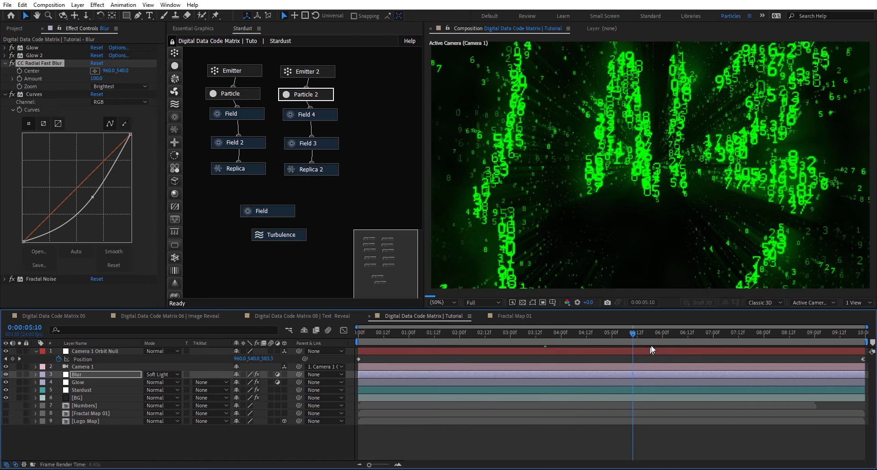
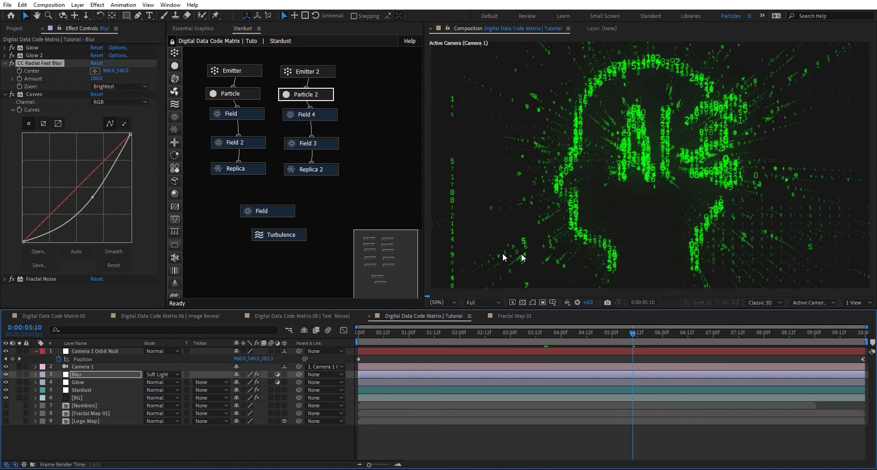
- Duplicate the Blur adjustment layer and rename the copy Look
click(94, 377)
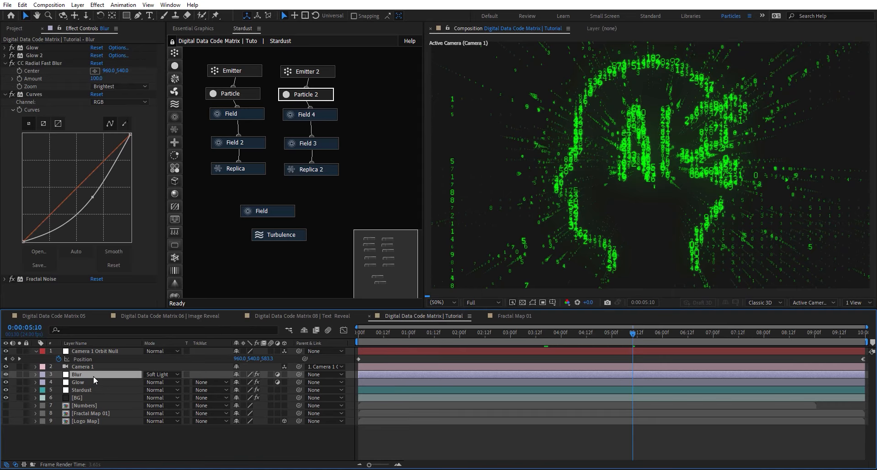
key(ctrl+d)
key(Return)
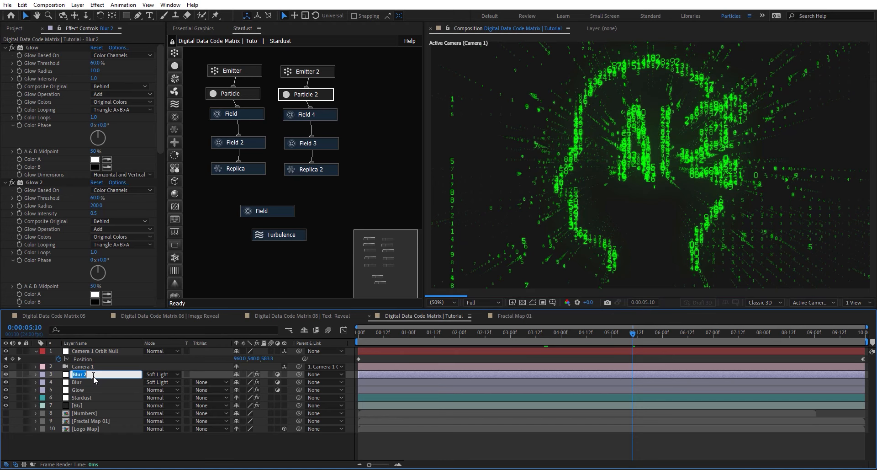
text(Look)
key(Return)
- Delete all effects from the Look layer
click(67, 182)
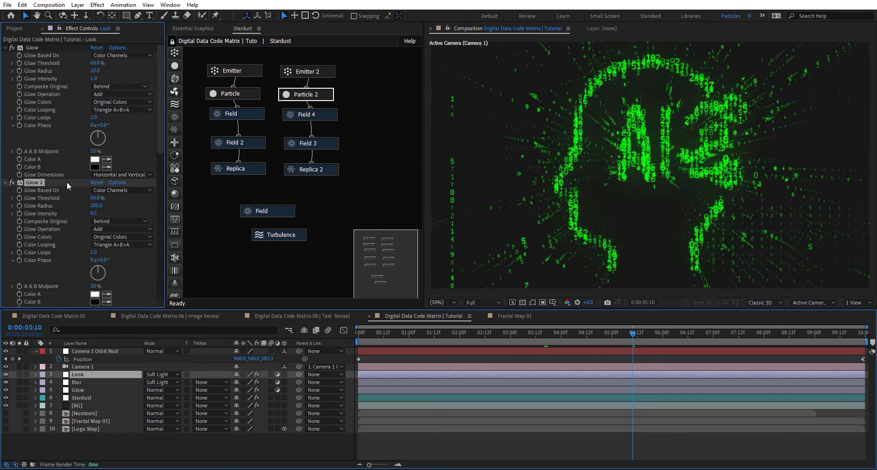
key(ctrl+a)
key(Delete)
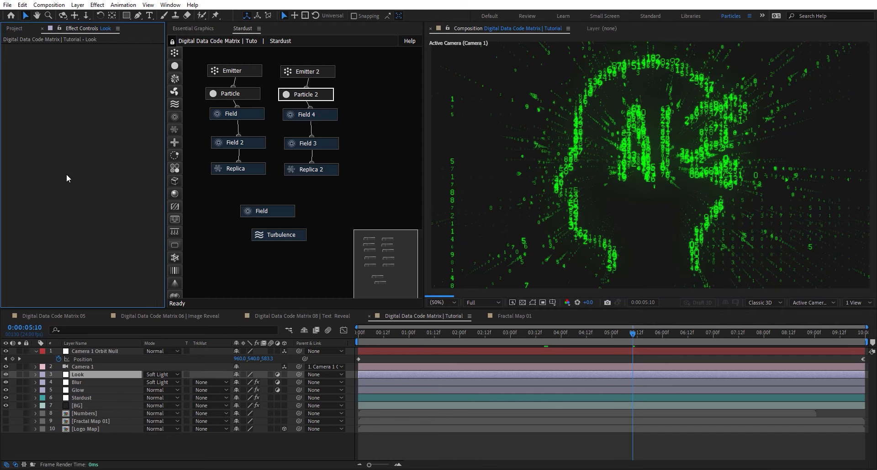
- Apply Lumetri Color to the Look layer and set its Creative Look to SL MATRIX BLUE
key(ctrl+space)
text(lumetri)
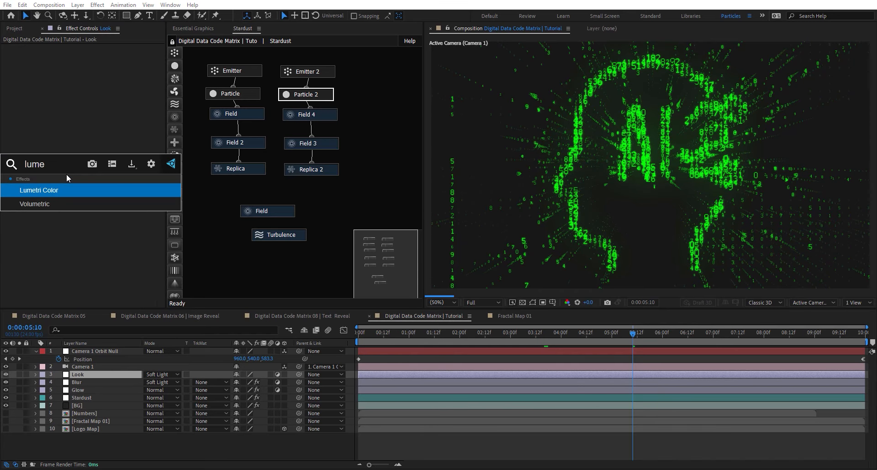
key(Return)
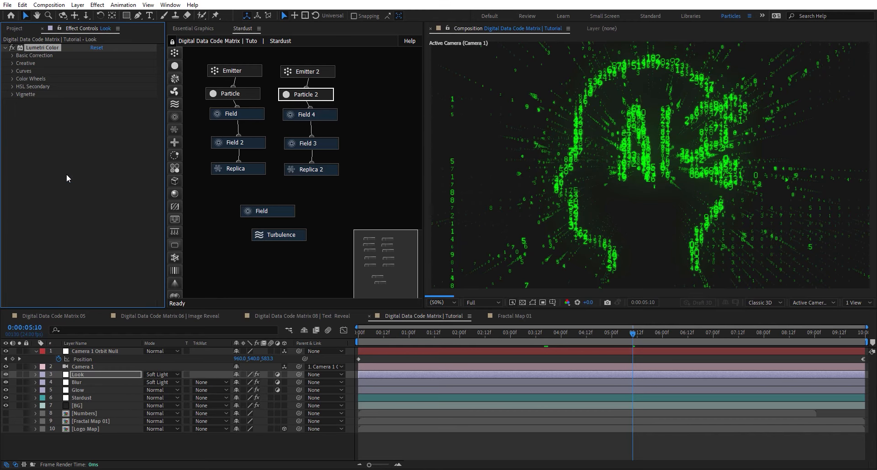
click(12, 63)
click(123, 79)
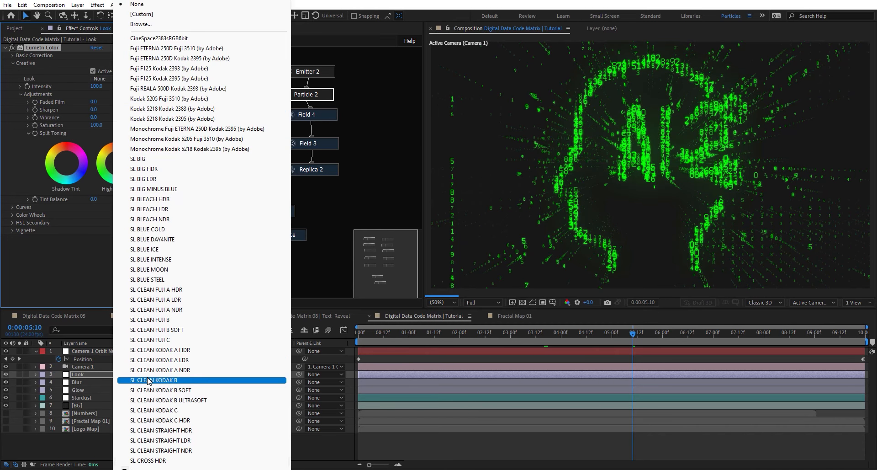
mouse_move(146, 468)
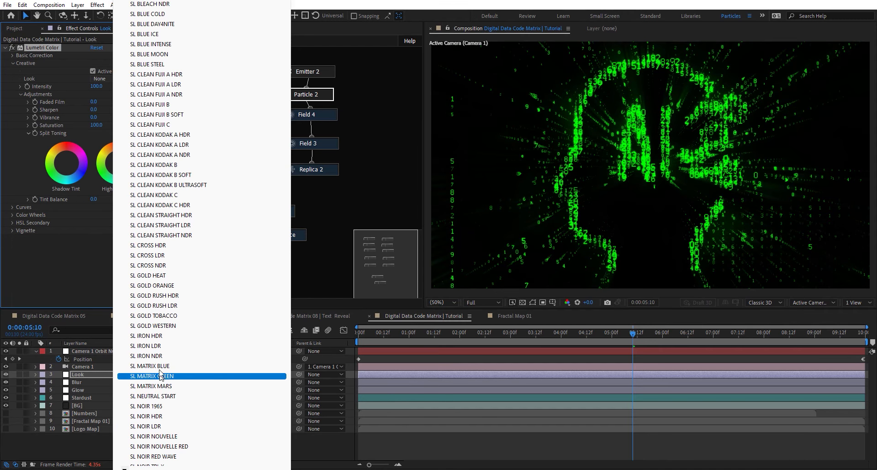
click(161, 366)
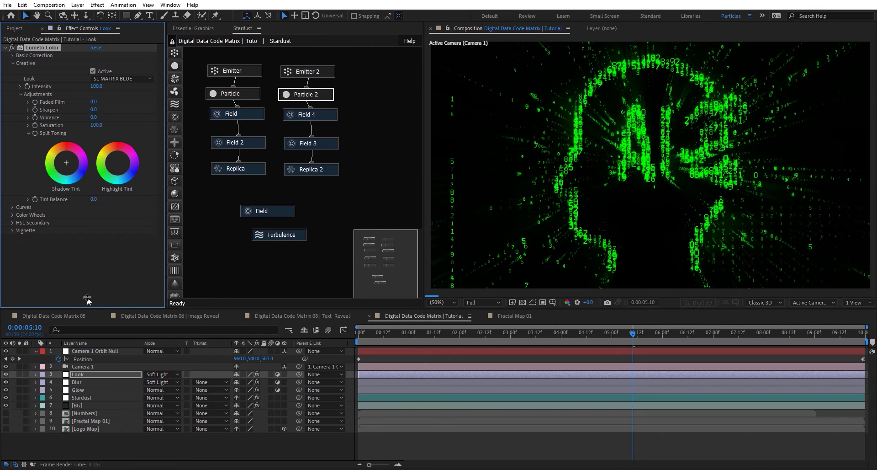
- Add the Noise effect to the Look layer with Amount of Noise set to 3%
key(ctrl+space)
text(noise)
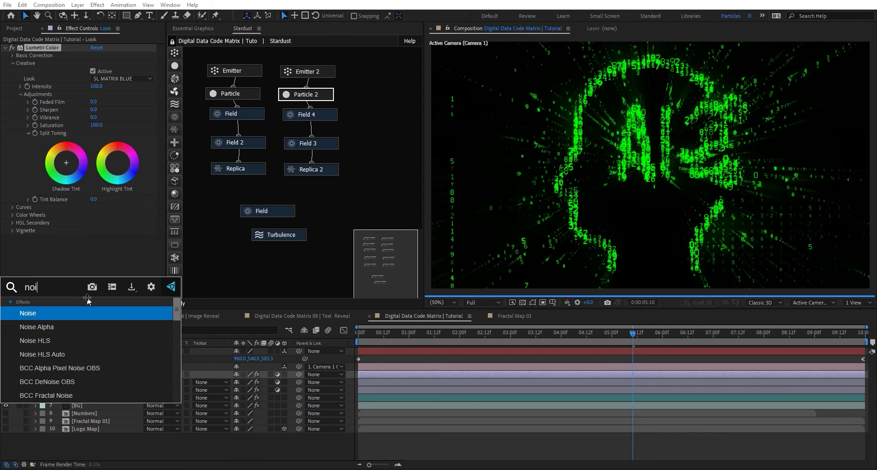
key(Return)
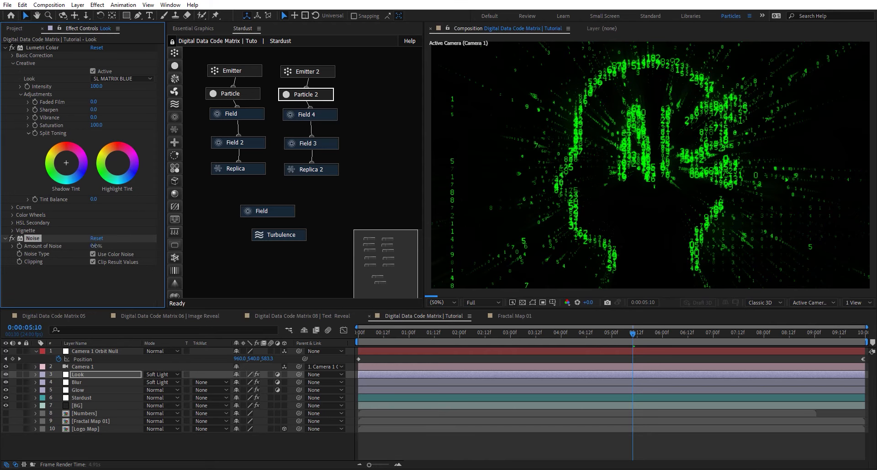
click(93, 246)
- Add the Sharpen effect with Sharpen Amount 10 and place it above Noise on the Look layer
key(ctrl+space)
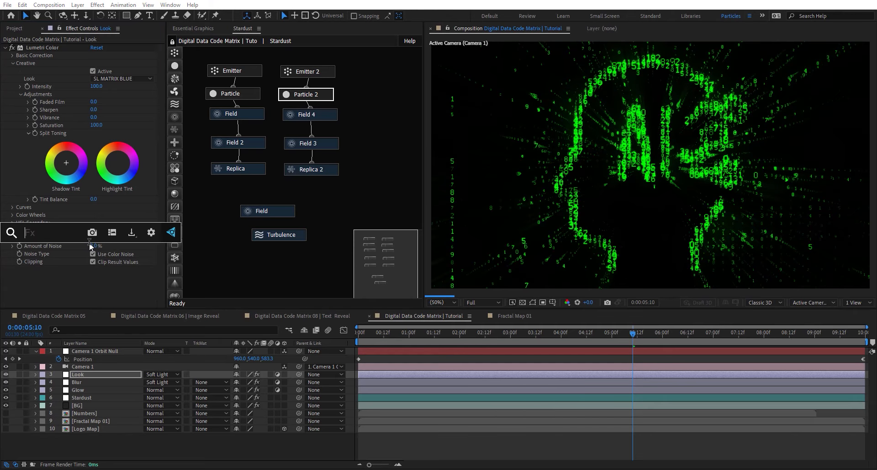
text(sgh)
key(BackSpace)
key(BackSpace)
text(hg)
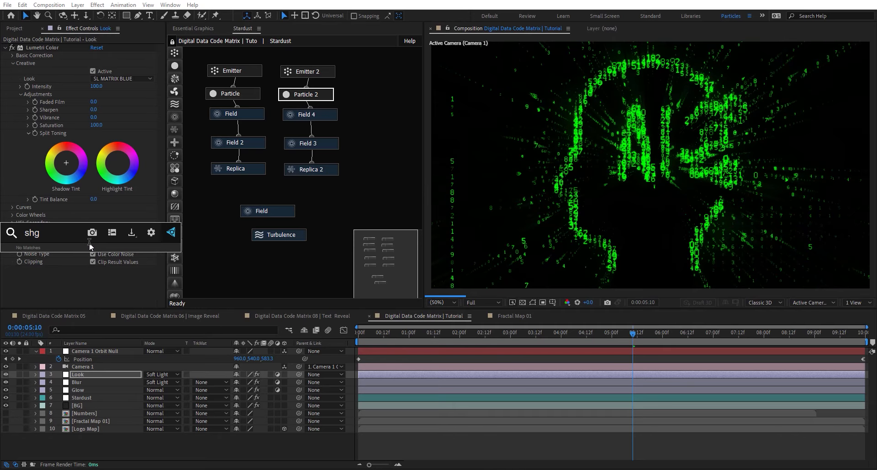
key(BackSpace)
text(a)
key(Down)
key(Down)
key(Down)
key(Down)
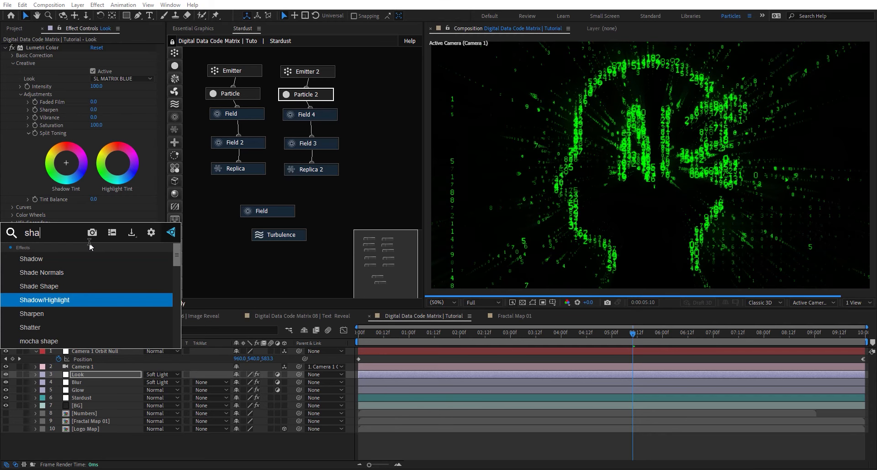
key(Return)
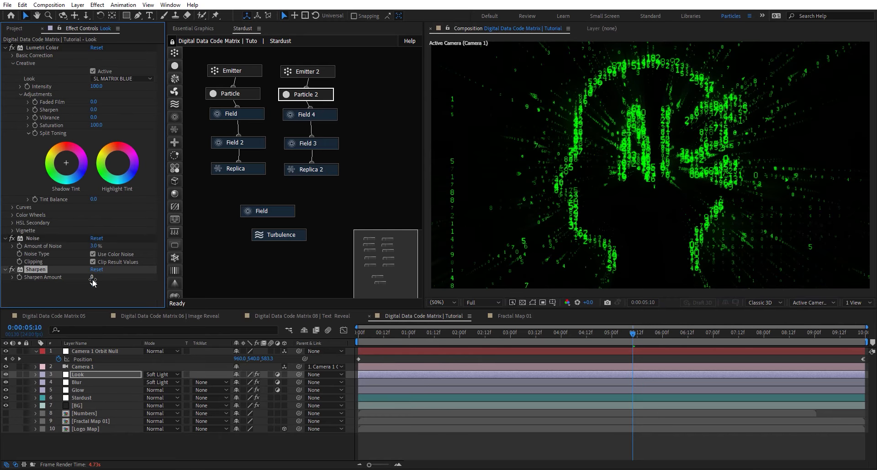
click(92, 277)
drag(44, 270, 59, 235)
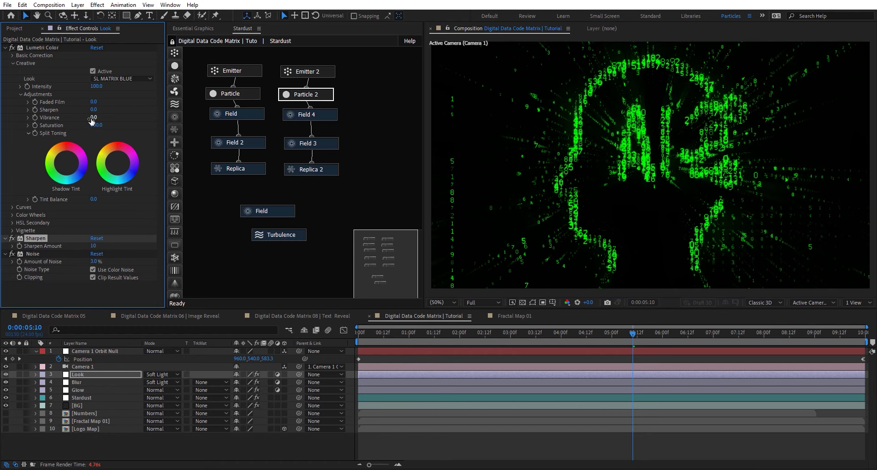
- Set Highlights and Shadows to 100 in Lumetri Color's Basic Correction
click(12, 55)
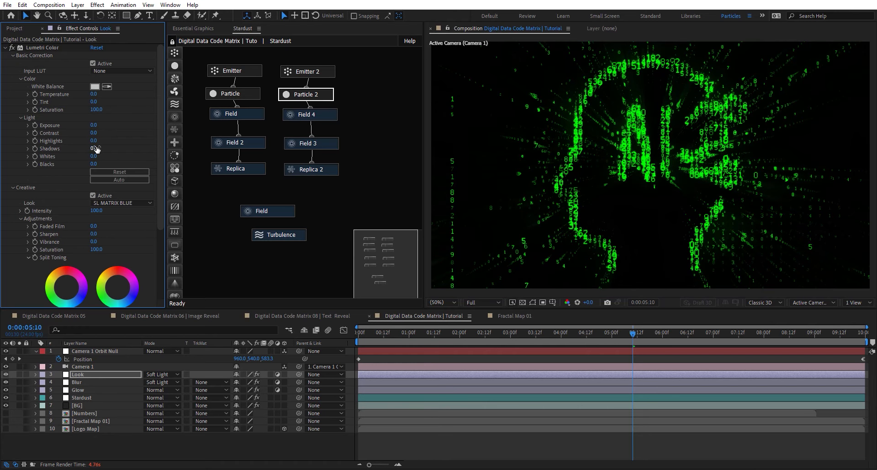
click(100, 139)
key(Return)
click(94, 149)
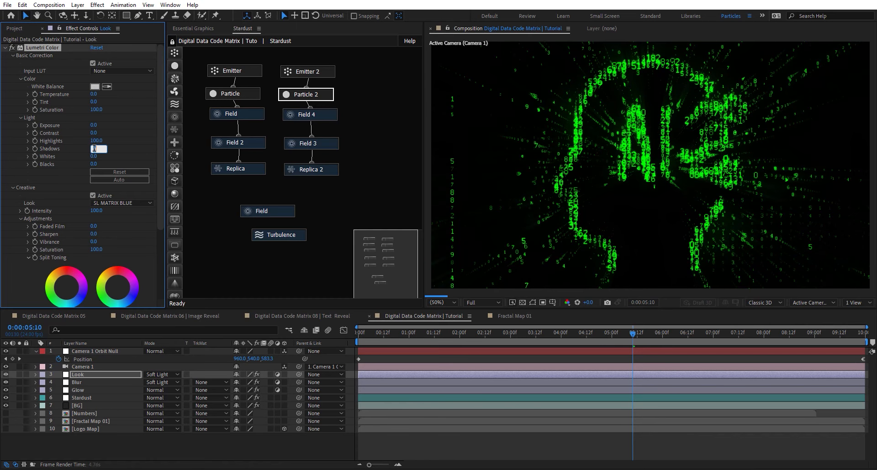
text(100)
key(Return)
scroll(55, 248, down, 5)
- Change the Look layer's blending mode to Normal
key(ctrl+space)
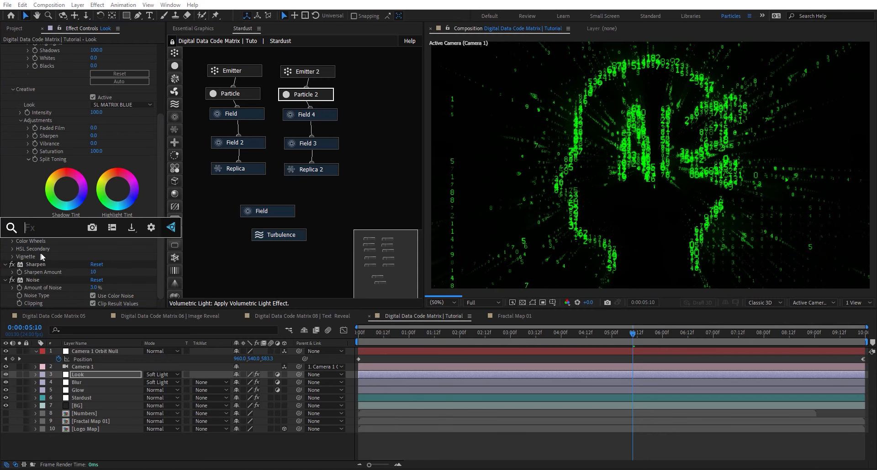
click(159, 374)
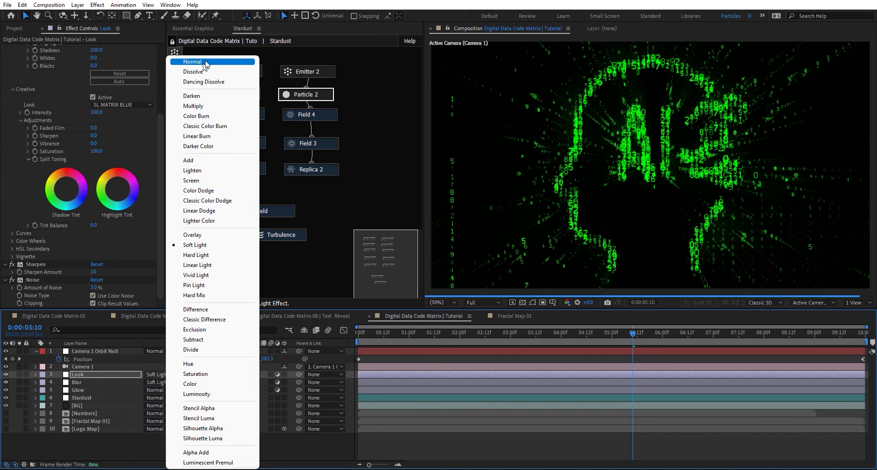
click(190, 60)
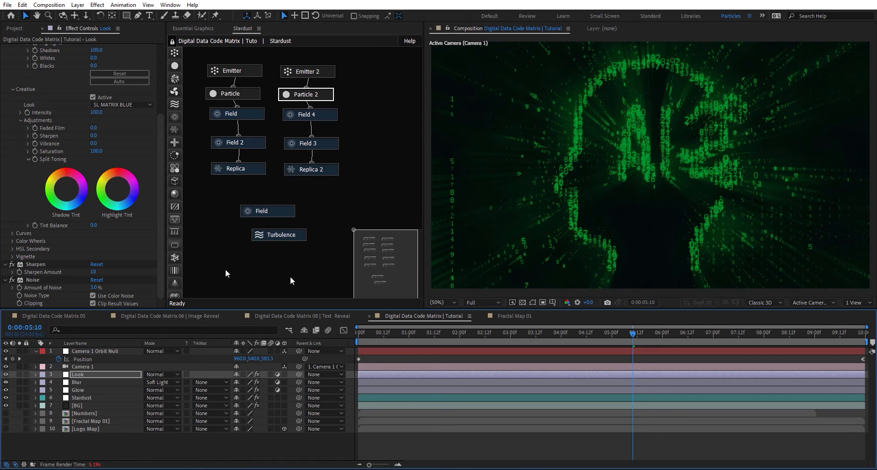
- Add the CC Composite effect to the Look layer and set Composite Original to Add
key(ctrl+space)
text(cc co)
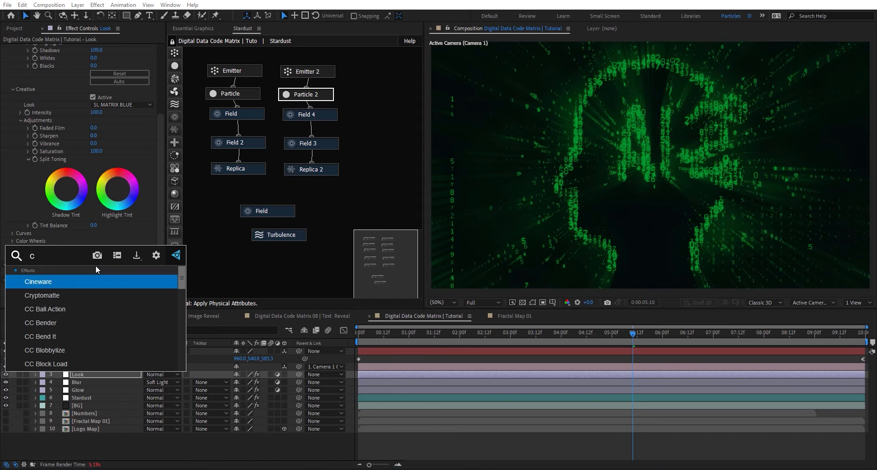
key(Down)
key(Down)
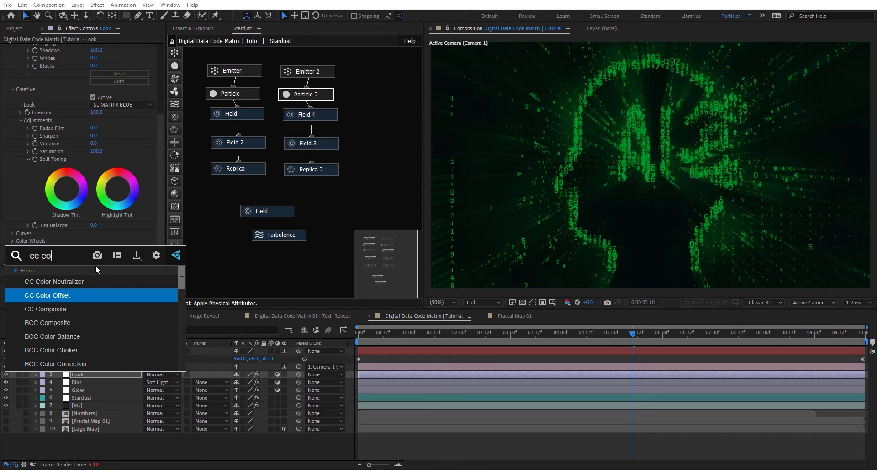
key(Return)
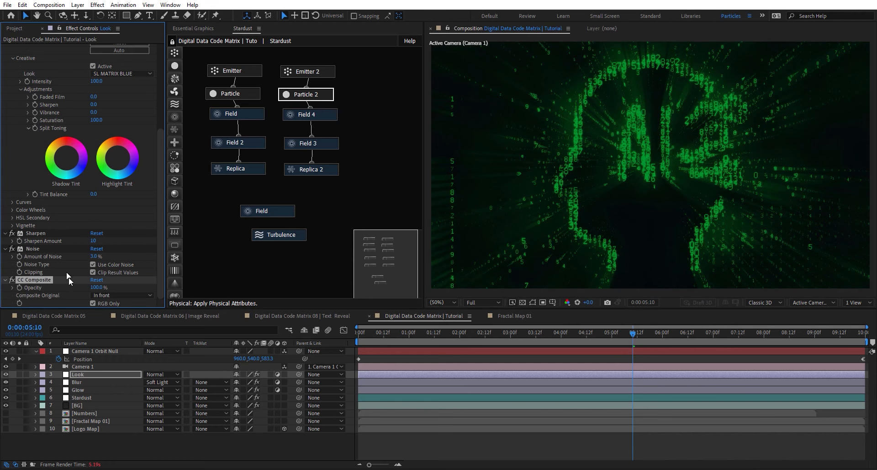
click(102, 296)
click(143, 190)
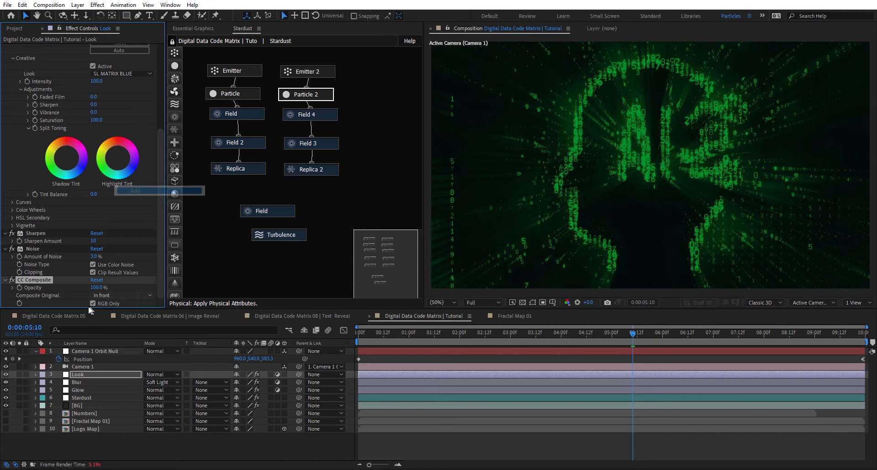
- Set the CC Composite Opacity to 50% on the Look layer
click(96, 288)
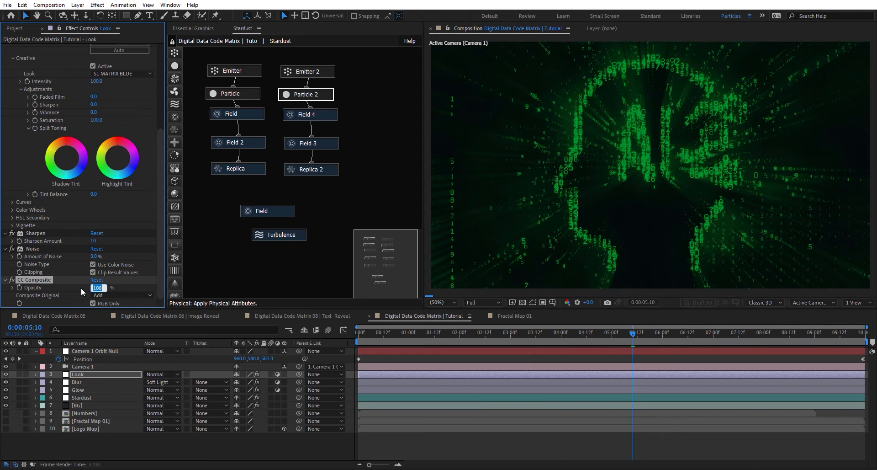
key(Return)
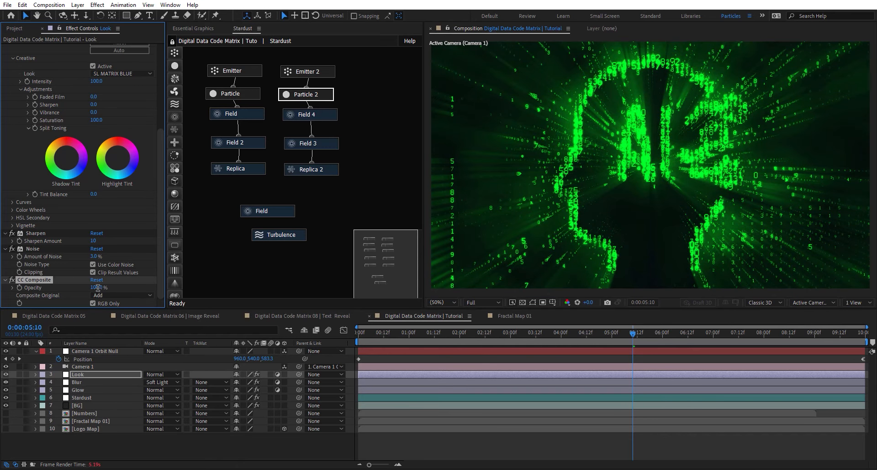
click(98, 287)
text(50)
key(Return)
- Select the Blur layer, preview the composition from the start, and check the frames at 0:00:07:14 and 0:00:02:04
click(81, 382)
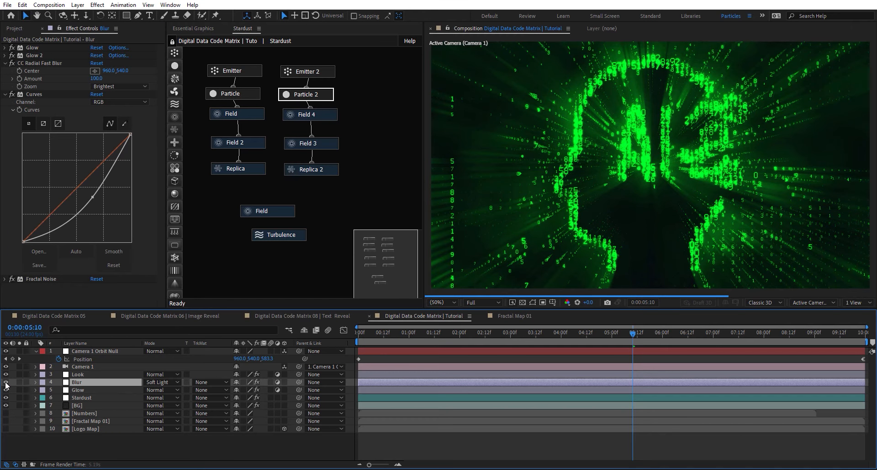
click(742, 336)
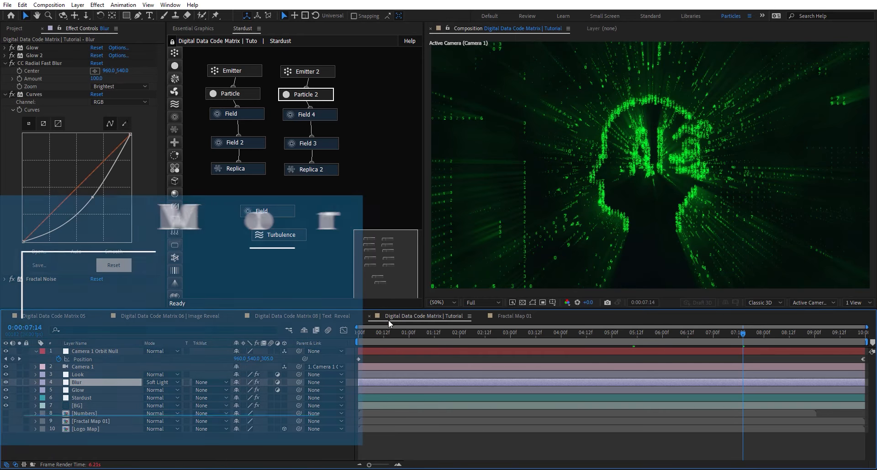
drag(377, 333, 336, 334)
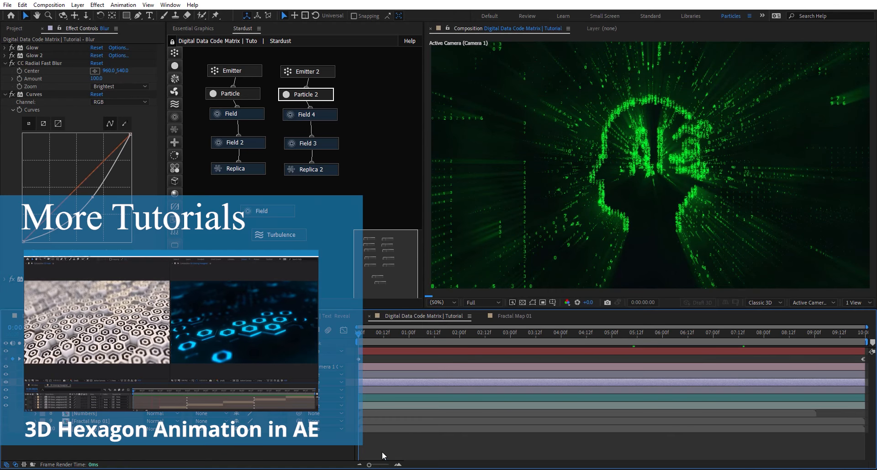
key(space)
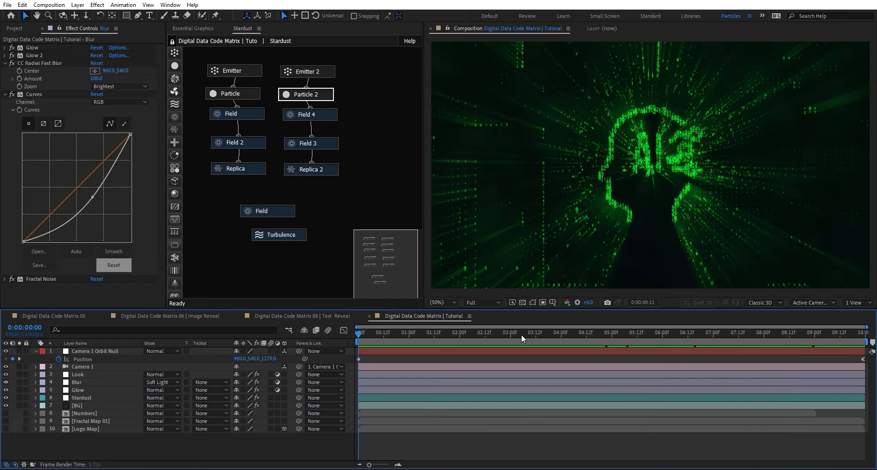
drag(522, 333, 468, 330)
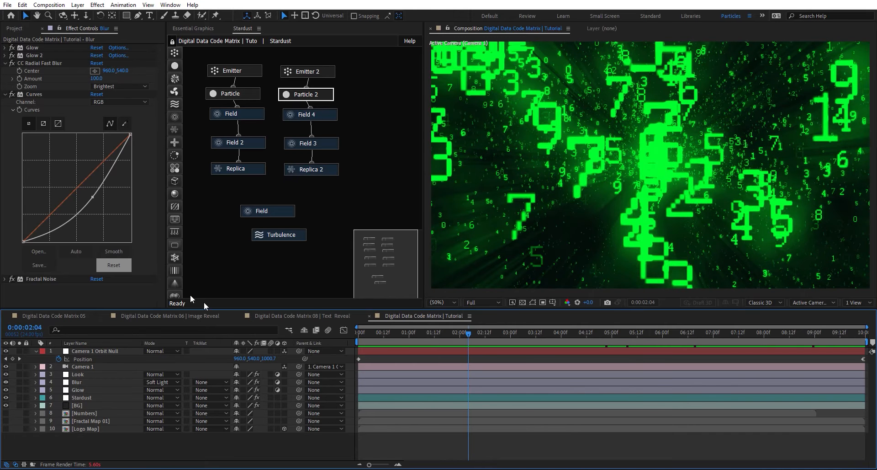
- Open the Digital Data Code Matrix 05 composition, preview it, and view the frame at 0:00:02:01
click(68, 314)
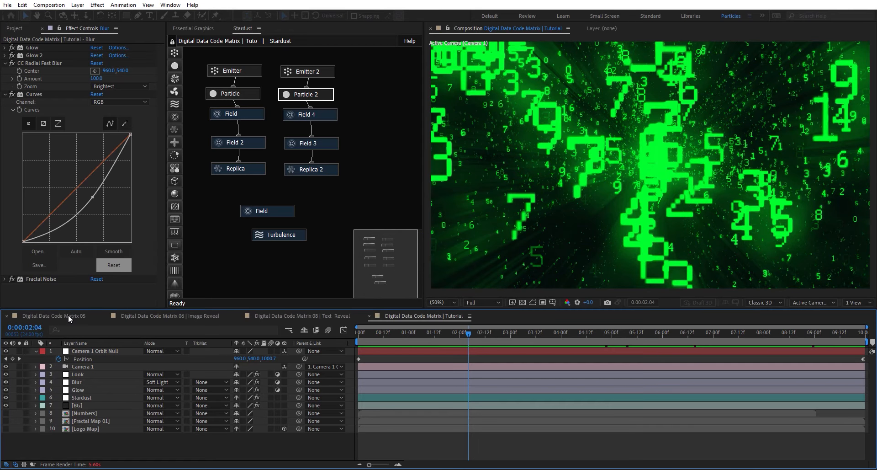
key(space)
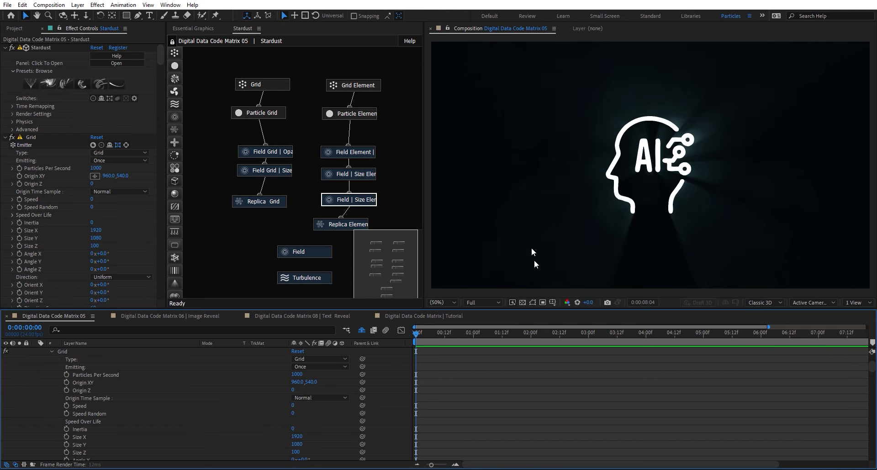
click(534, 333)
scroll(552, 415, up, 4)
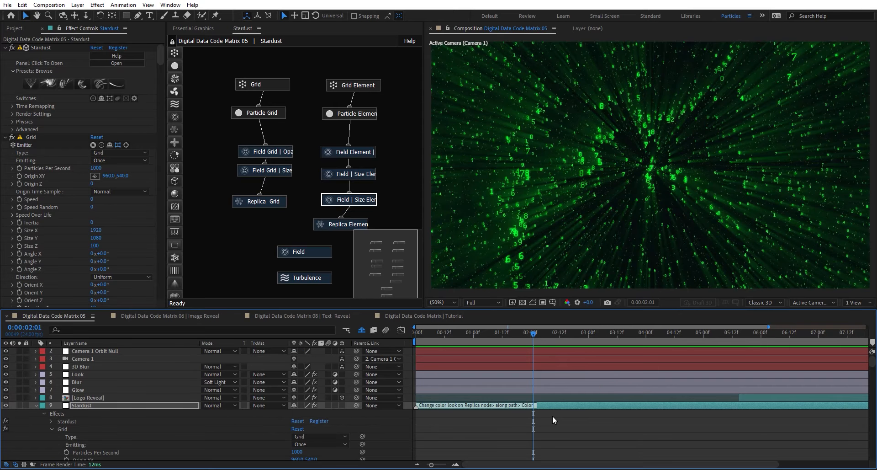
- Show the Stardust layer's keyframed properties and examine the Field Grid | Size Amount and the Field Grid | Opacity node
click(118, 404)
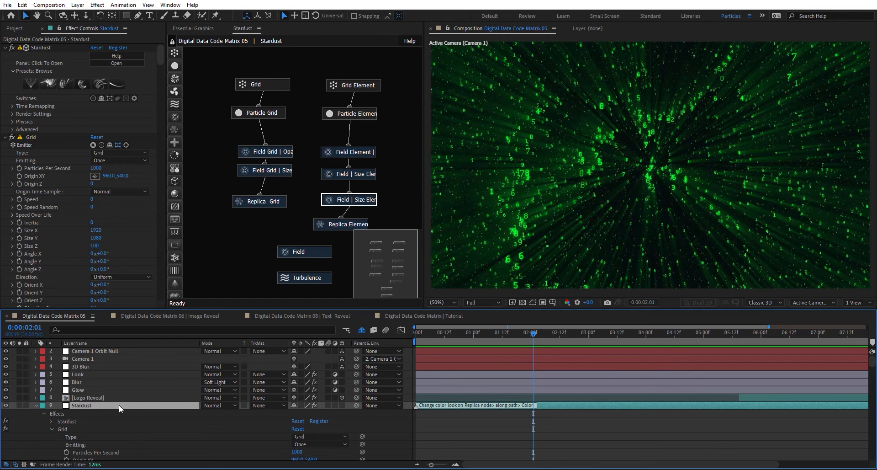
key(u)
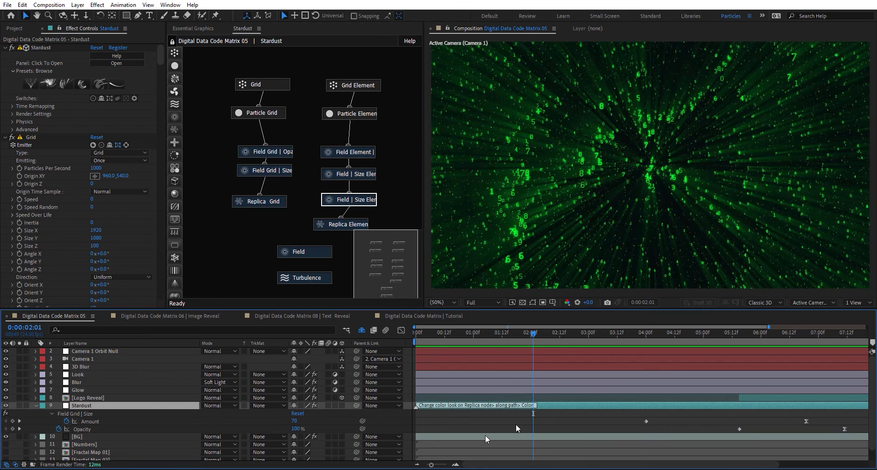
click(90, 421)
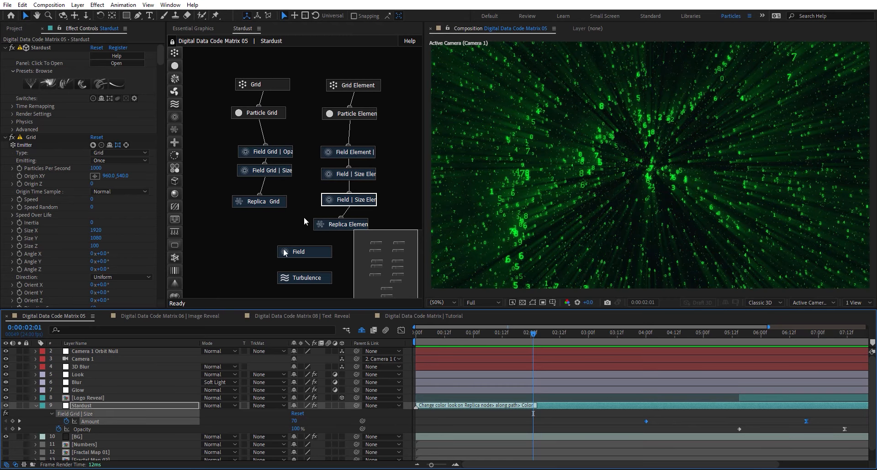
click(283, 154)
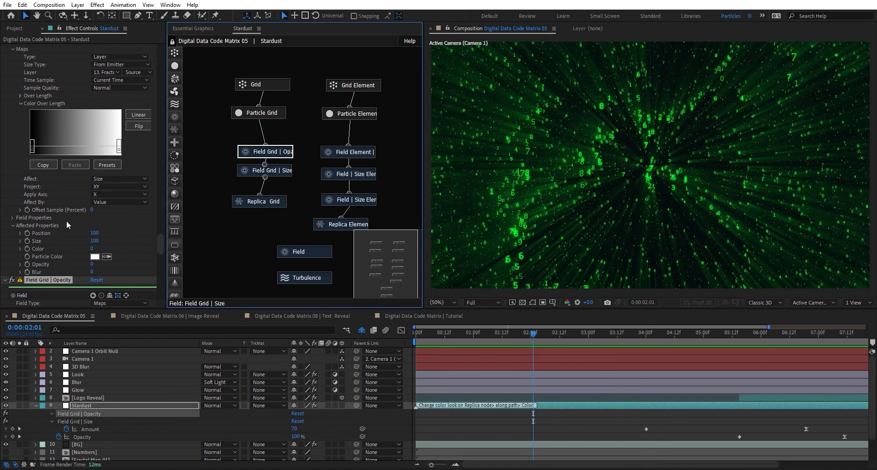
- Examine the settings of the Field Grid | Opacity, Field Grid | Size and Field Element | Opacity nodes
scroll(68, 226, down, 3)
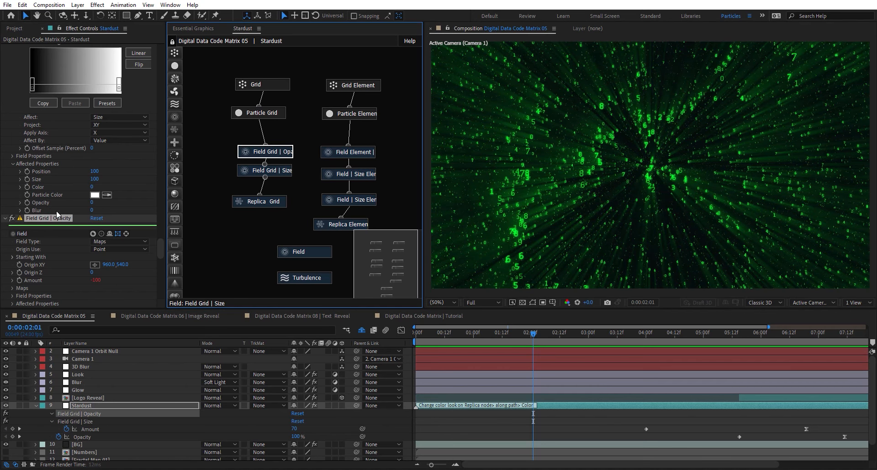
click(279, 173)
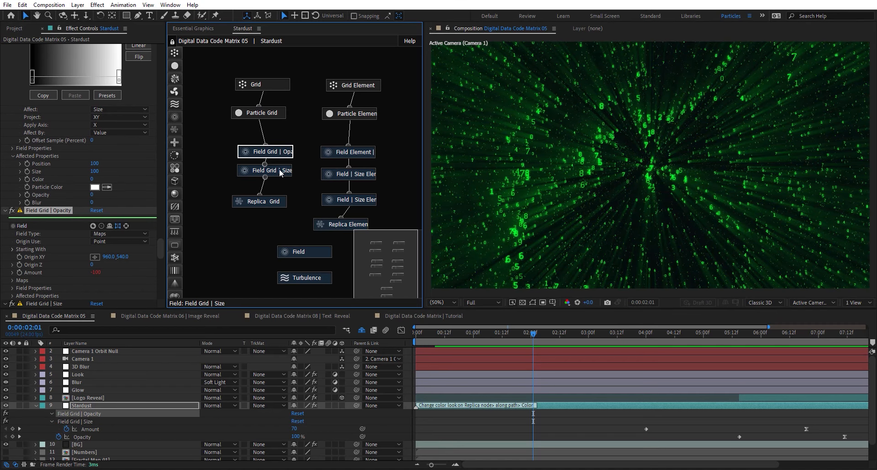
scroll(68, 201, down, 3)
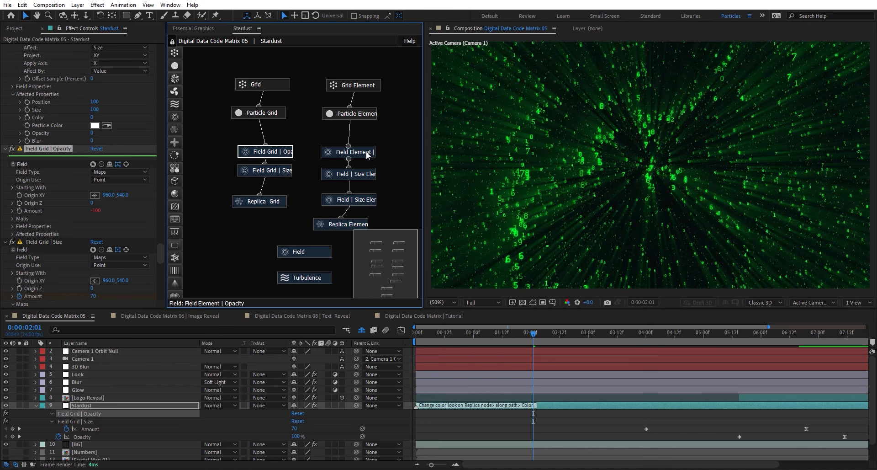
click(343, 155)
scroll(109, 247, down, 4)
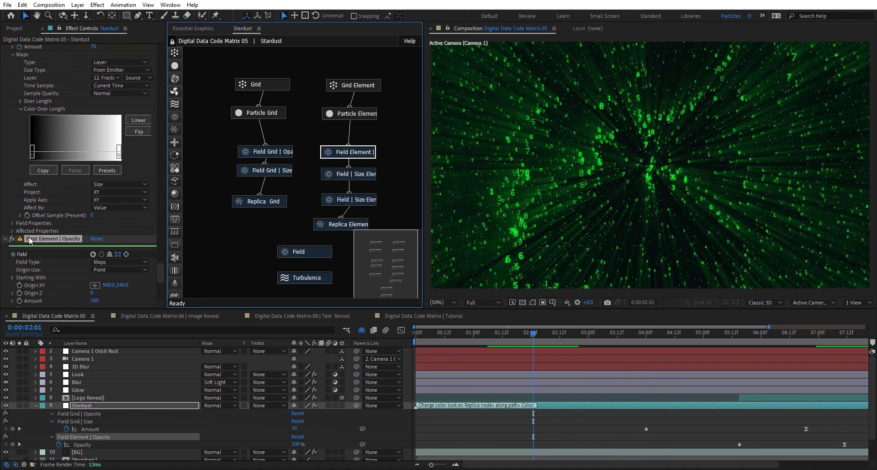
- Review the Field Grid | Size map settings and the choices for its map layer
click(278, 151)
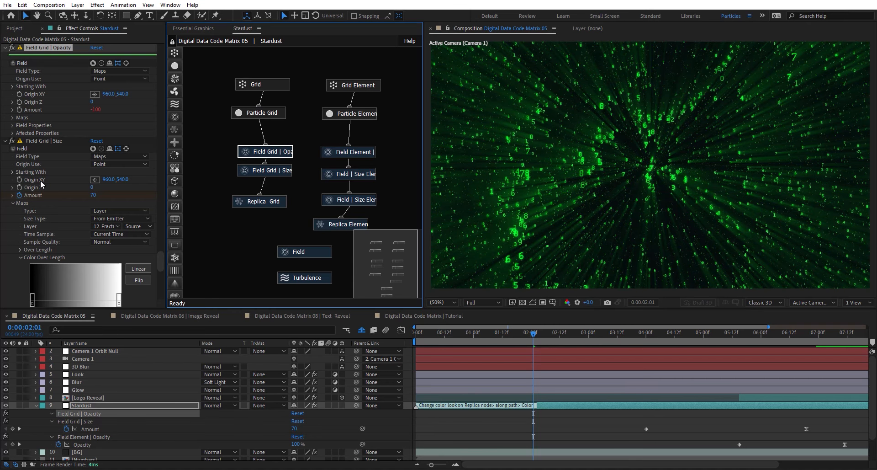
scroll(33, 228, down, 2)
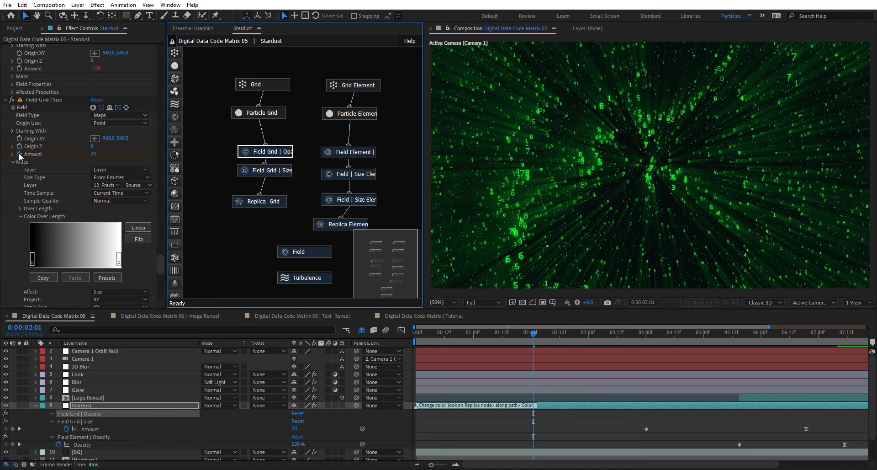
scroll(57, 196, down, 1)
click(112, 166)
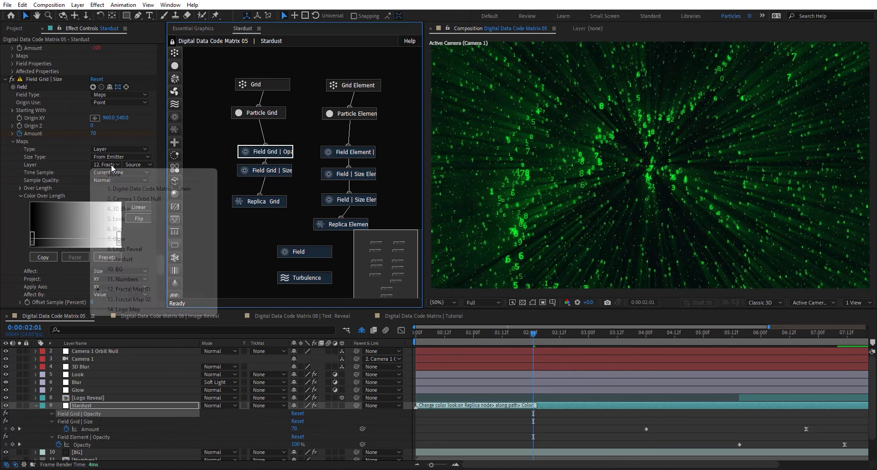
click(58, 284)
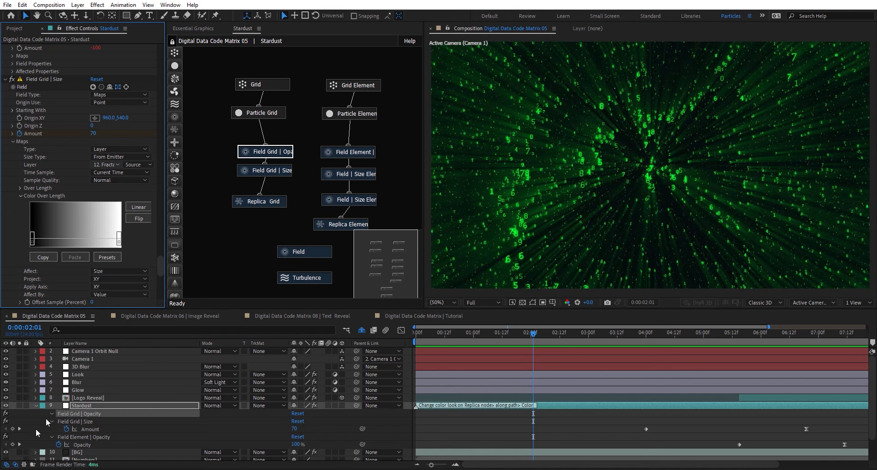
- Open the Fractal Map 01 and Fractal Map 02 compositions, compare them, and view Fractal Map 02 at 0:00:02:09
scroll(101, 445, down, 2)
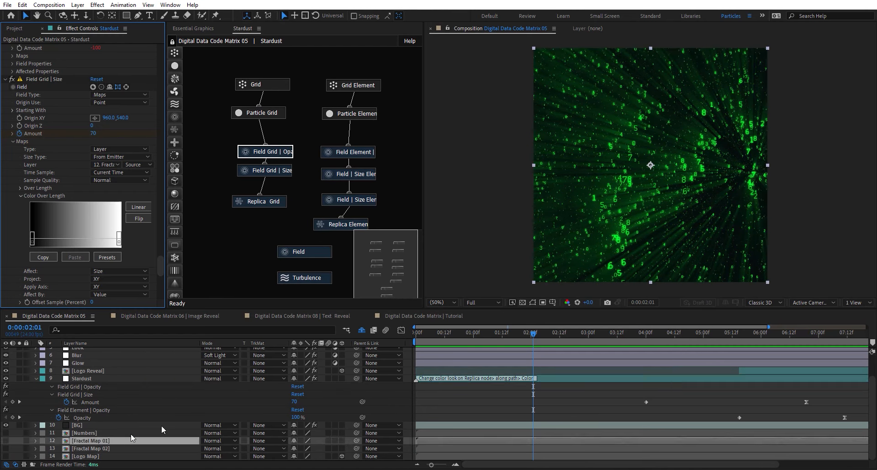
double_click(101, 441)
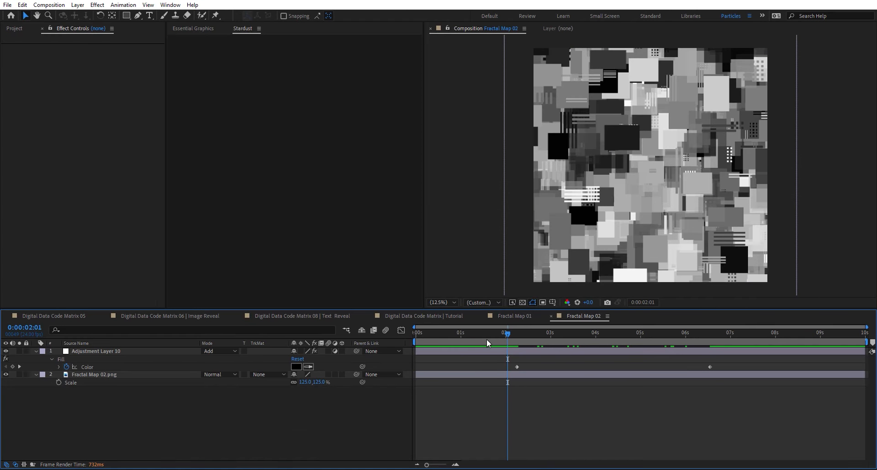
mouse_move(487, 339)
mouse_down()
mouse_move(415, 337)
mouse_move(494, 334)
mouse_up()
click(524, 318)
click(577, 313)
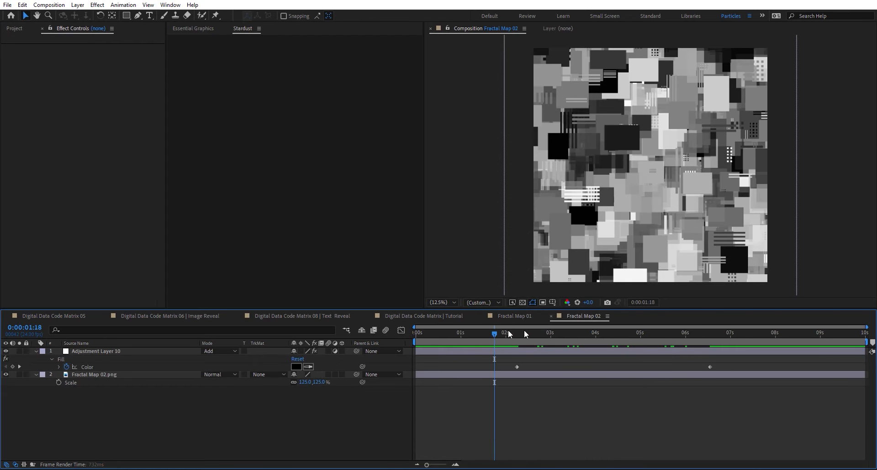
drag(502, 335, 523, 367)
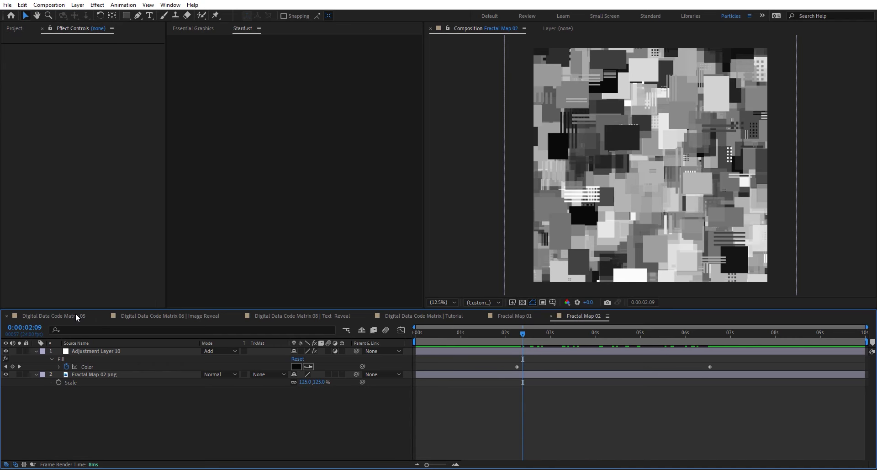
- Return to the Digital Data Code Matrix 05 composition and check which map layer Field Grid | Size uses
click(75, 315)
click(276, 172)
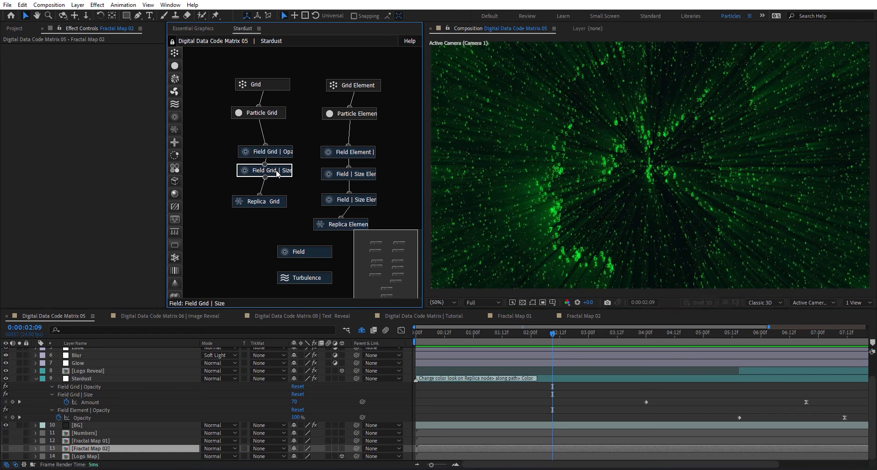
scroll(42, 246, down, 5)
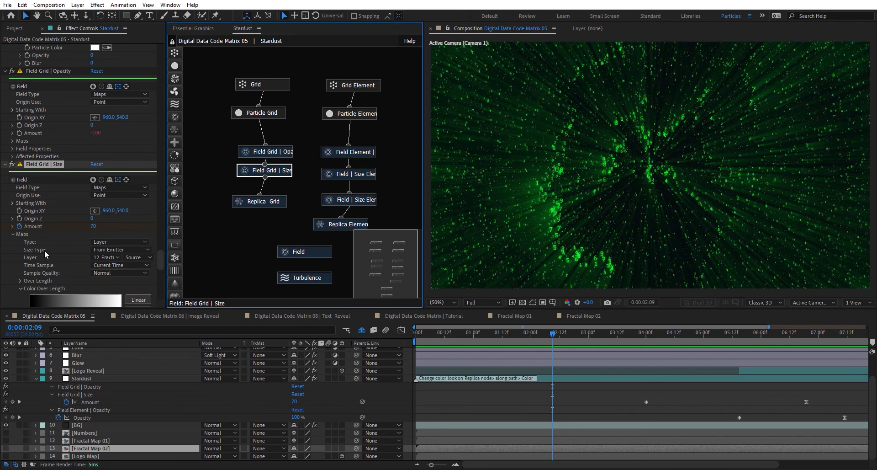
click(109, 259)
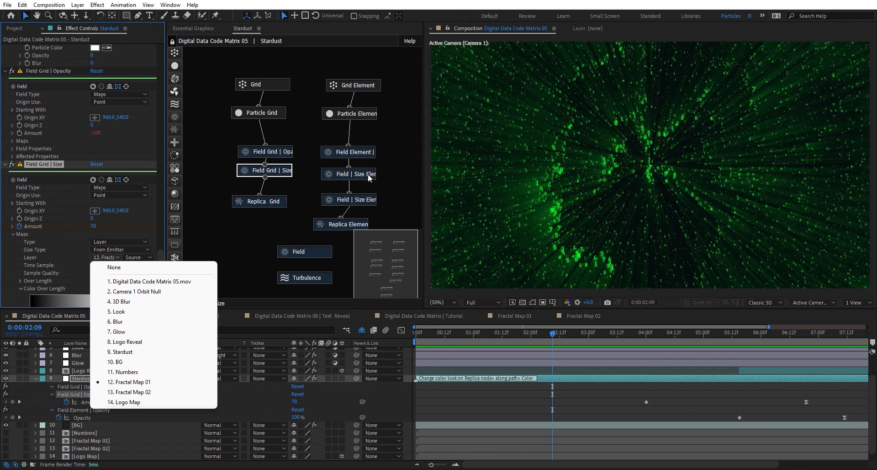
- Inspect the Field | Size Element 2 node and keep Fractal Map 02 as its map layer
click(362, 202)
click(361, 202)
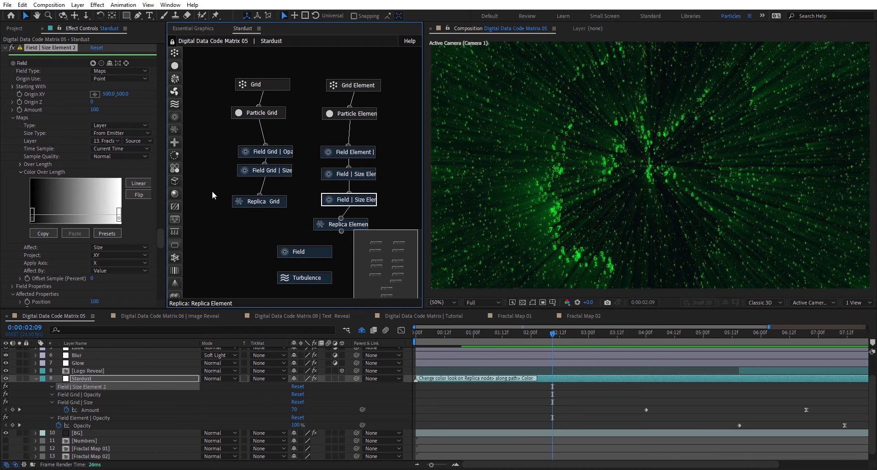
click(113, 143)
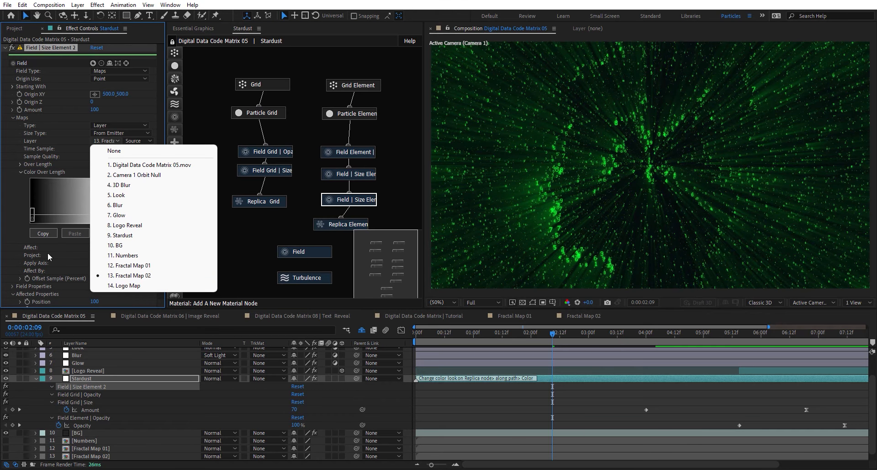
click(127, 275)
- Check the frames at 0:00:03:16 and 0:00:05:16 and show the full duration of the timeline
drag(562, 336, 627, 336)
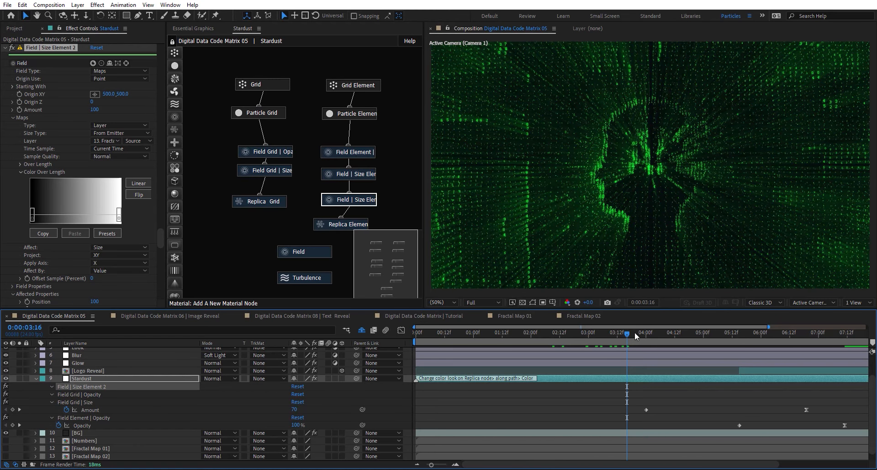
drag(645, 335, 742, 341)
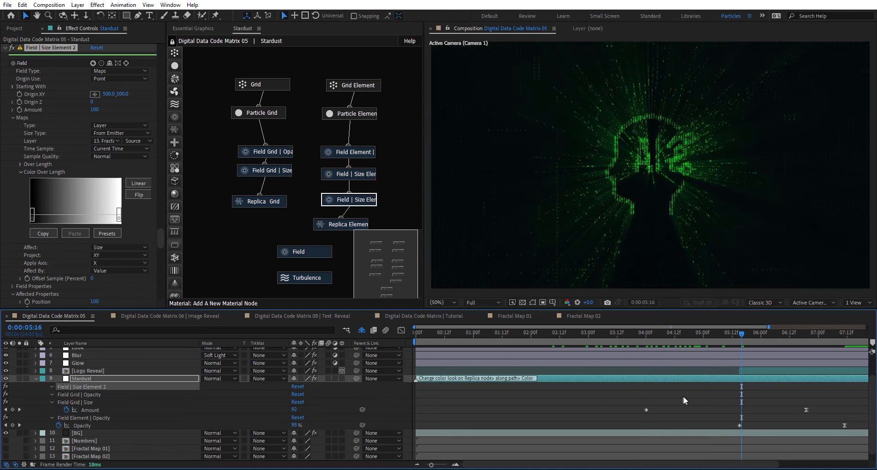
key(minus)
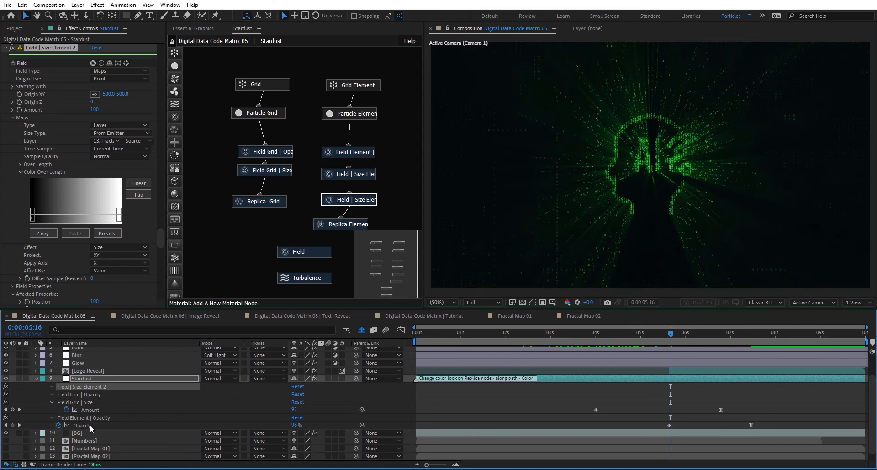
- Examine the Opacity over life curve of the Particle Grid node
click(274, 114)
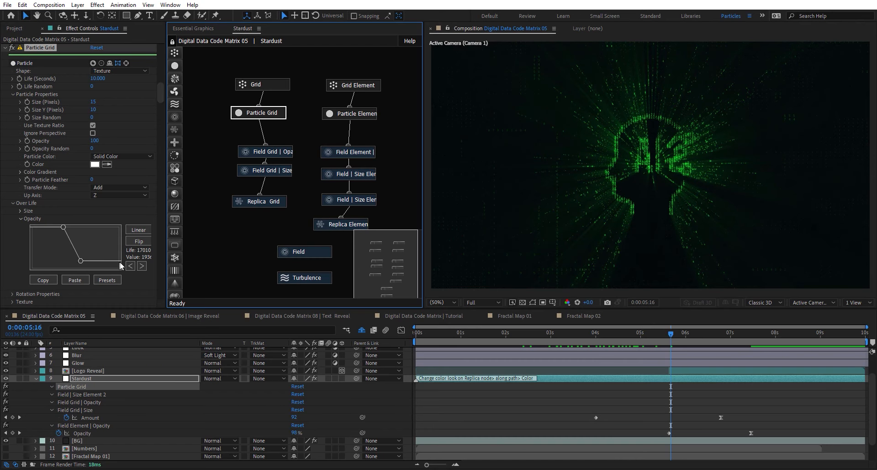
click(78, 262)
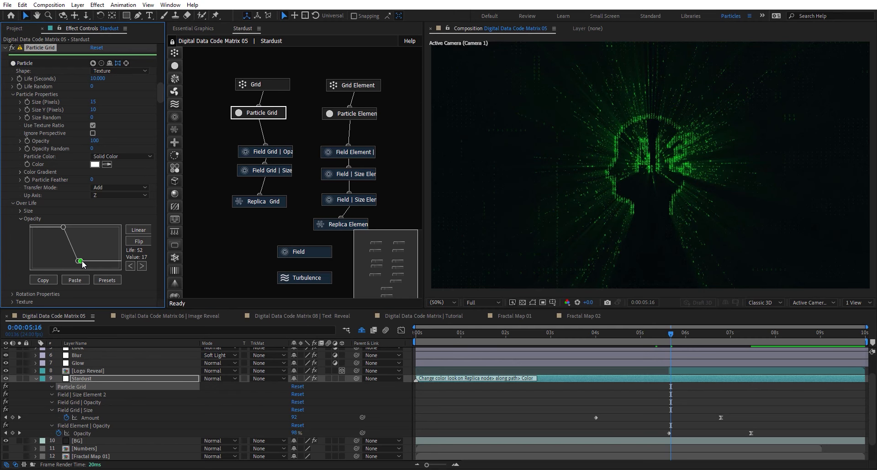
drag(84, 262, 83, 261)
- Show the Logo Reveal layer's Block Dissolve keyframes and view the reveal at 0:00:06:05 and 0:00:07:02
drag(676, 335, 694, 337)
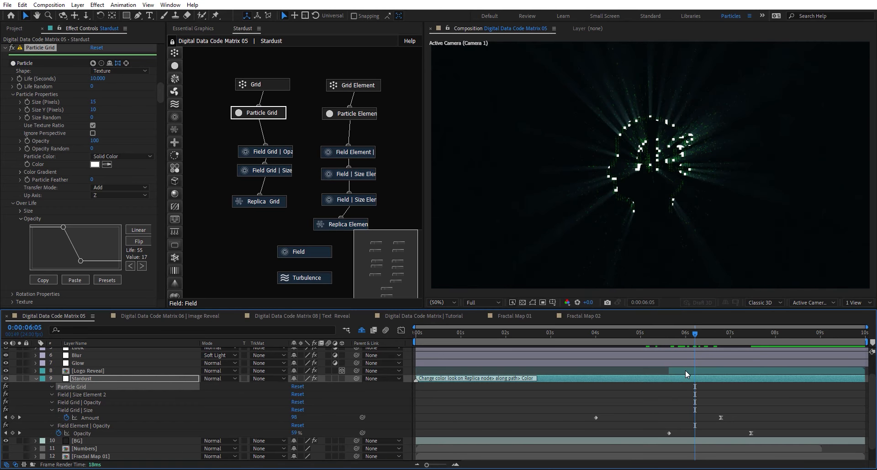
click(687, 371)
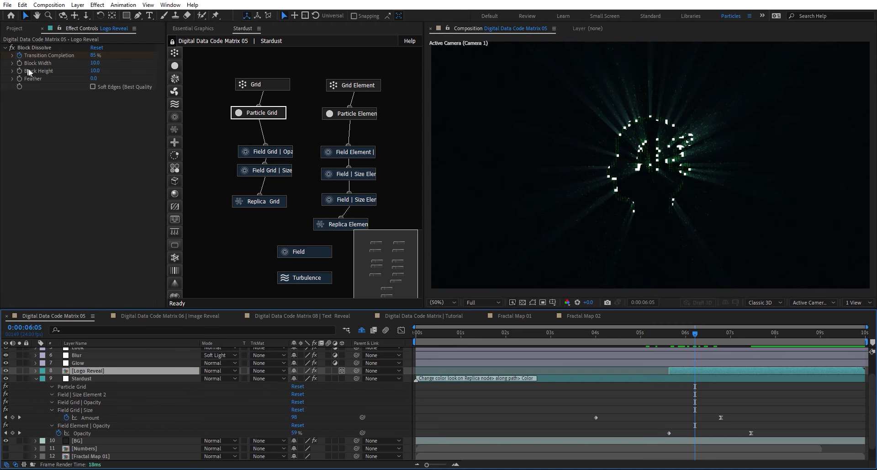
key(u)
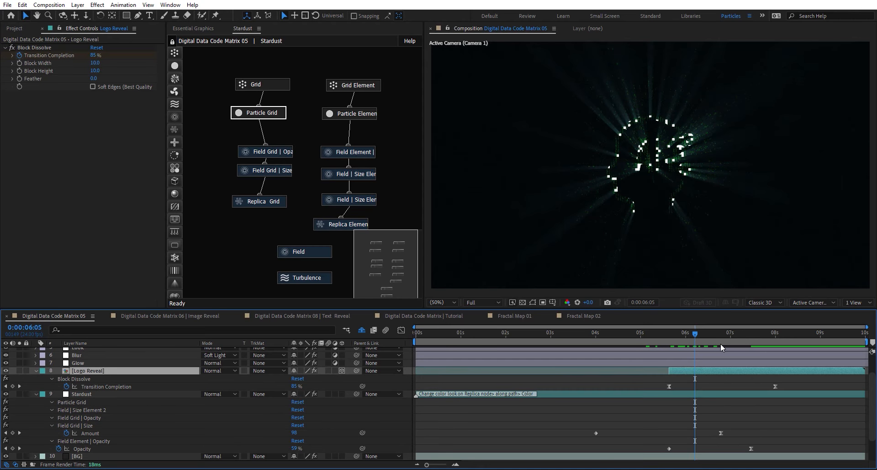
drag(702, 331, 735, 331)
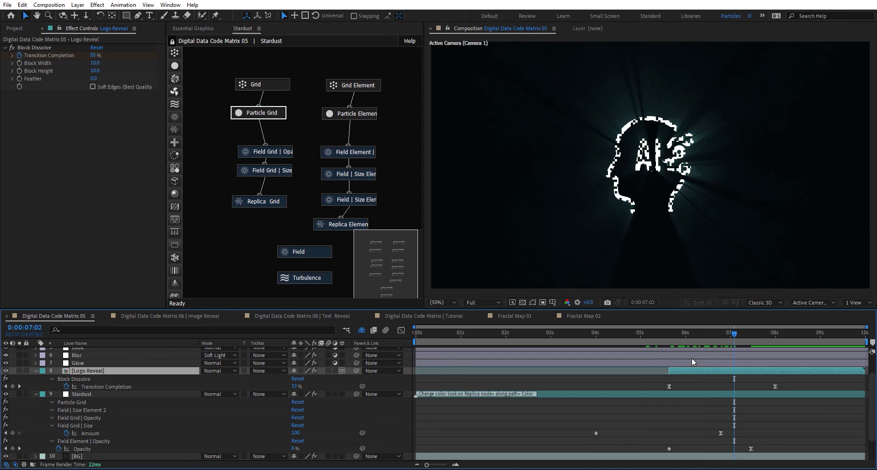
- Review the effects on the Blur and Glow adjustment layers and view the frame at 0:00:02:05
scroll(114, 375, up, 2)
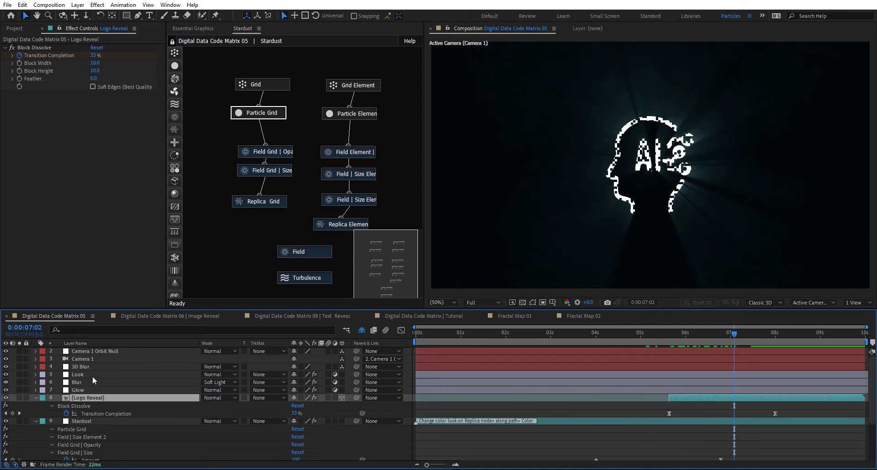
click(79, 380)
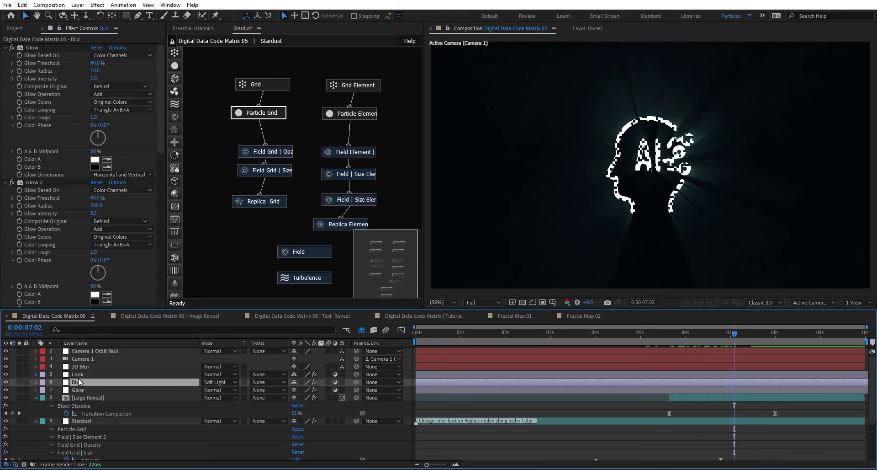
click(87, 389)
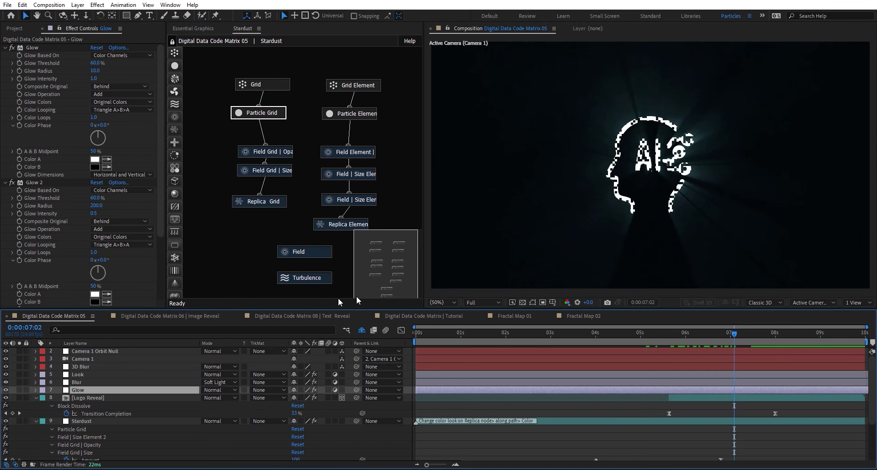
drag(733, 331, 514, 366)
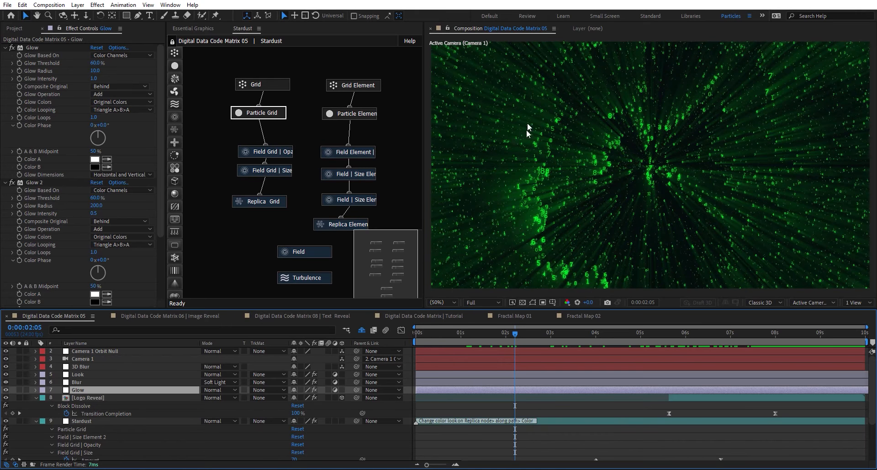
- Examine the Turbulence node's settings and Turbulence Over Life curve, and view the frame at 0:00:00:19
click(321, 280)
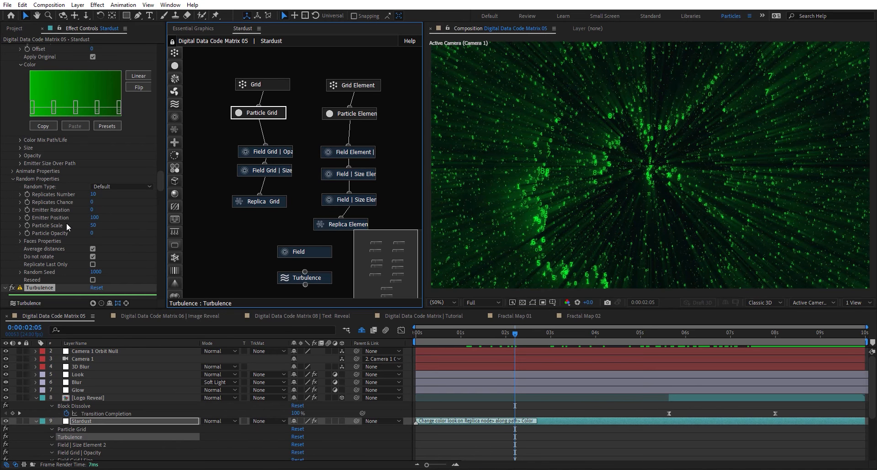
scroll(67, 223, down, 10)
scroll(32, 259, down, 4)
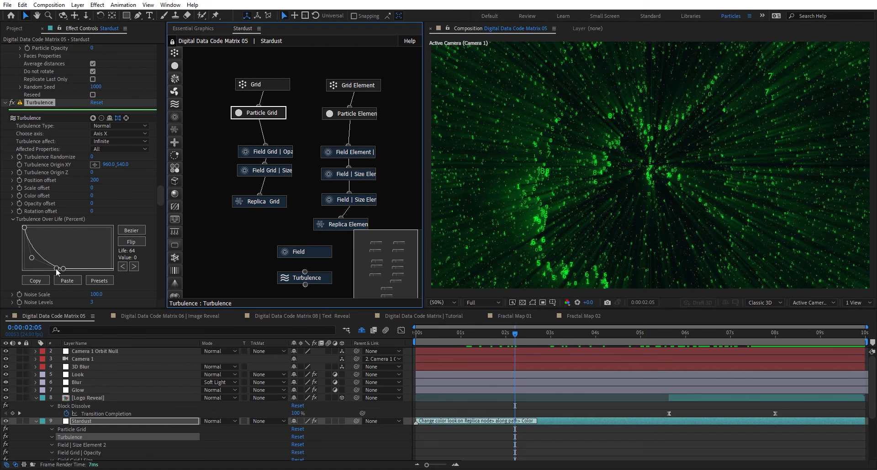
click(63, 269)
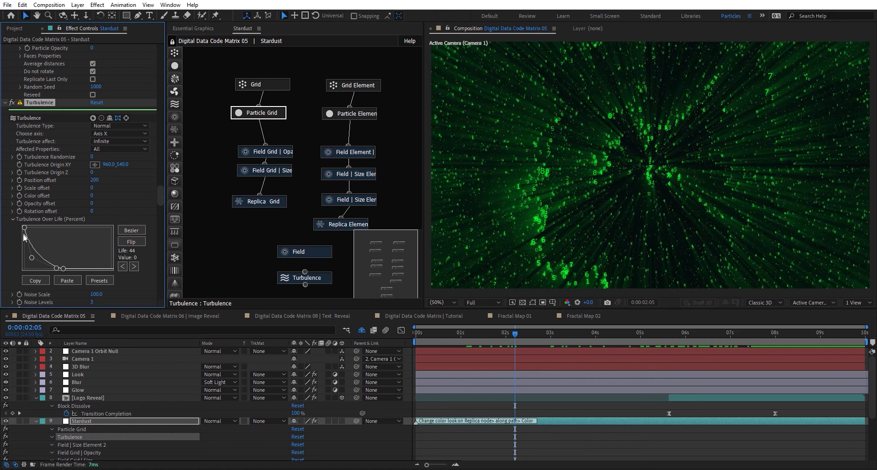
scroll(57, 242, down, 2)
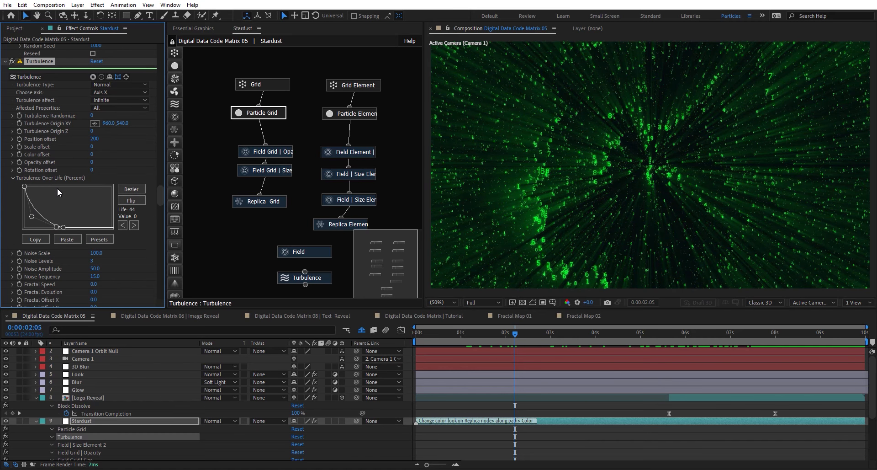
drag(471, 333, 451, 337)
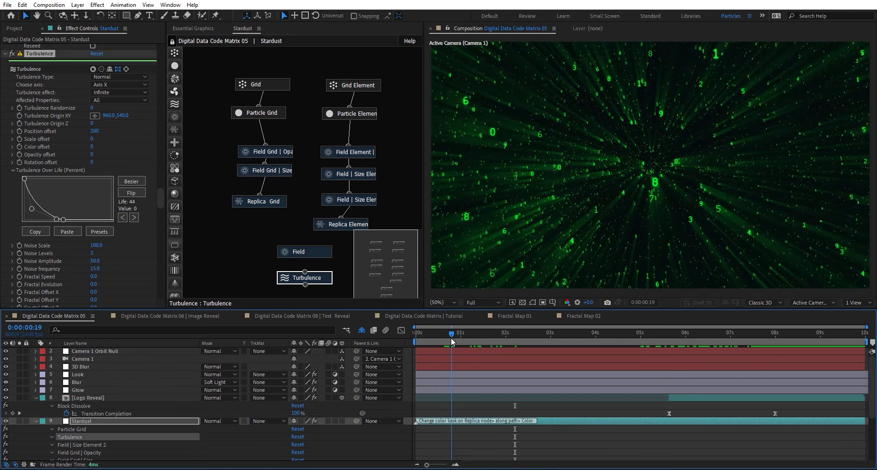
- Open the Digital Data Code Matrix 08 | Text Reveal composition, preview its reveal, and view the frame at 0:00:05:07
click(314, 316)
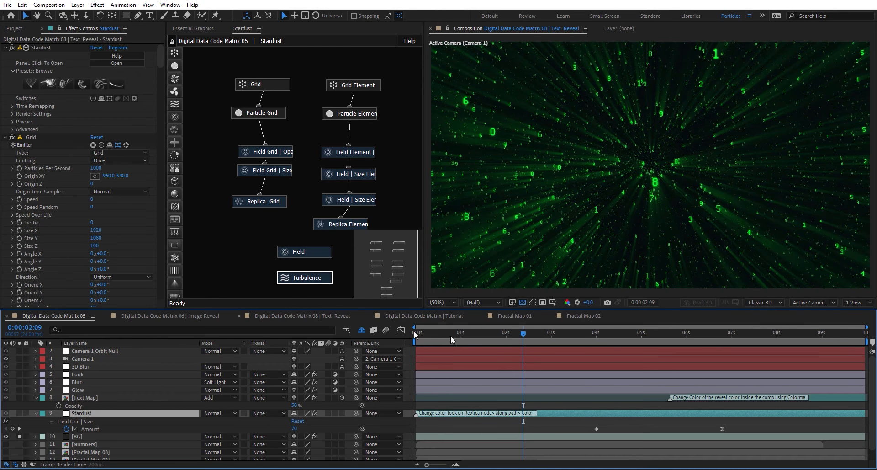
drag(524, 340, 733, 338)
click(475, 343)
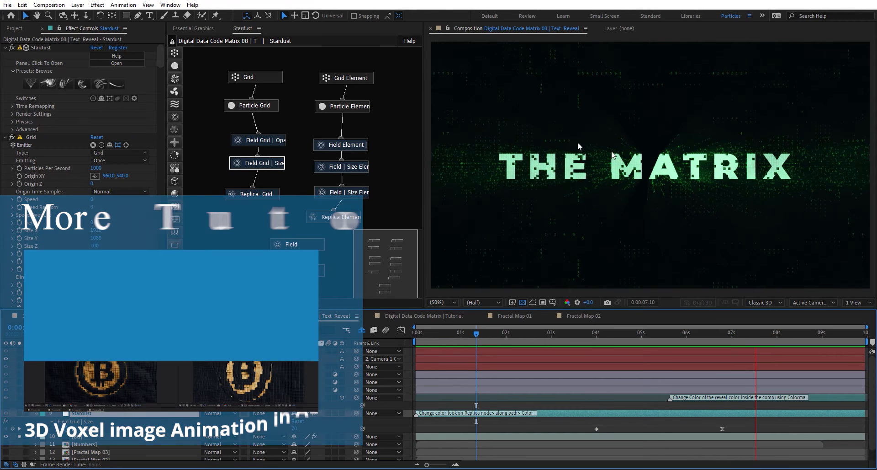
mouse_move(655, 334)
mouse_down()
mouse_move(736, 333)
mouse_move(543, 334)
mouse_move(654, 333)
mouse_up()
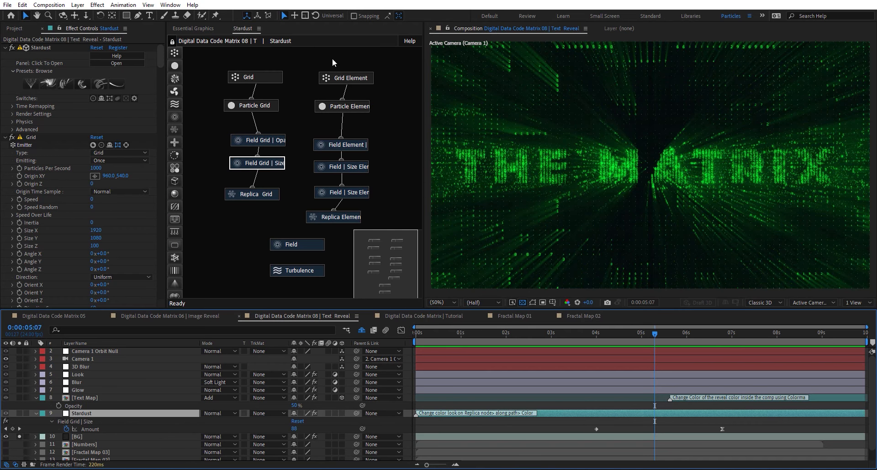
- View the whole Text Map precomposition containing the title text, close it, and return to the Text Reveal composition
double_click(93, 398)
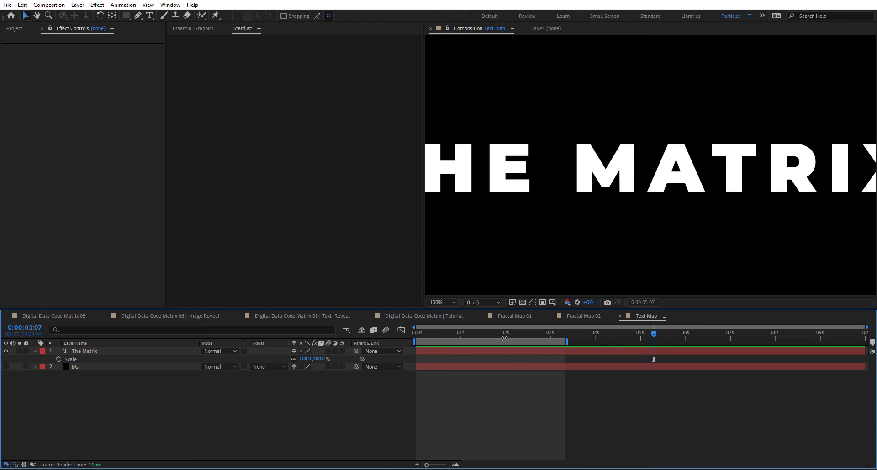
scroll(568, 287, down, 2)
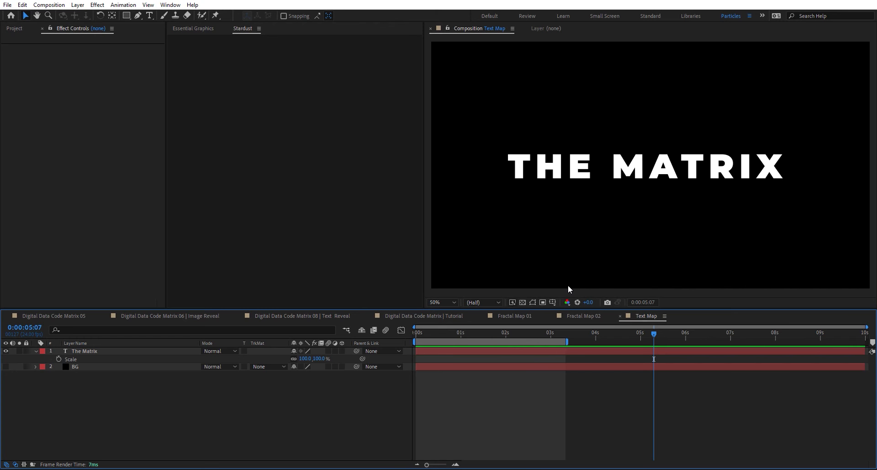
click(620, 316)
click(296, 315)
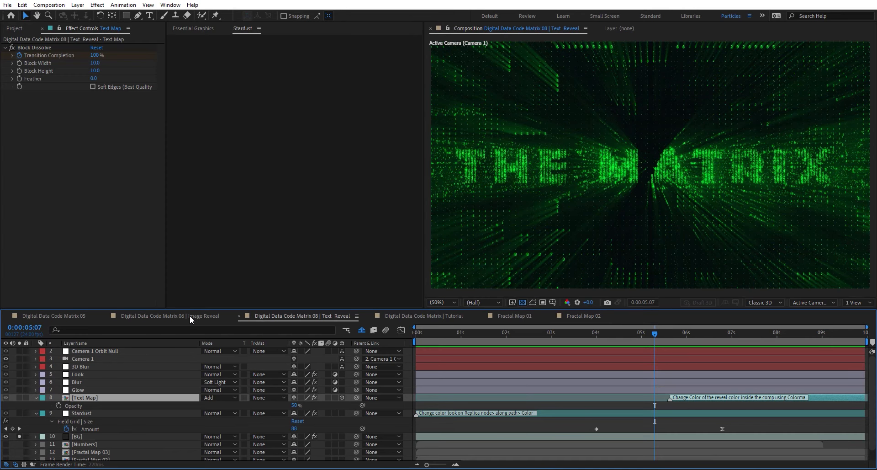
- Open the Digital Data Code Matrix 06 | Image Reveal composition and play its preview from the start
click(187, 315)
key(Home)
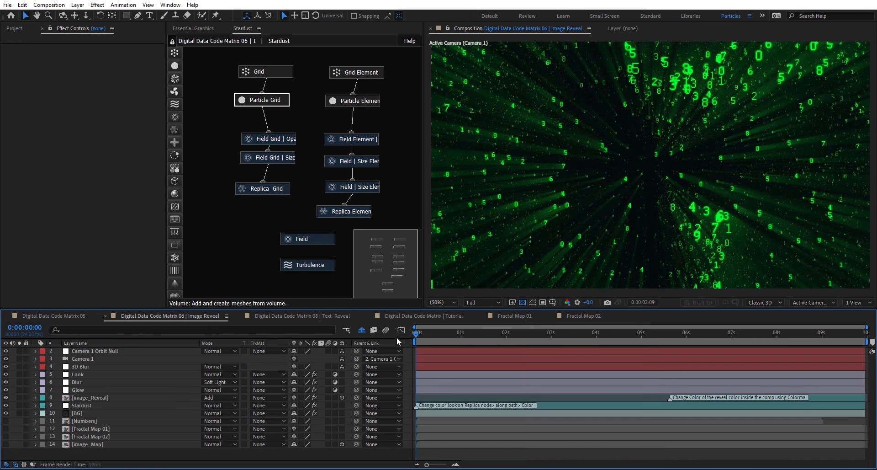
key(space)
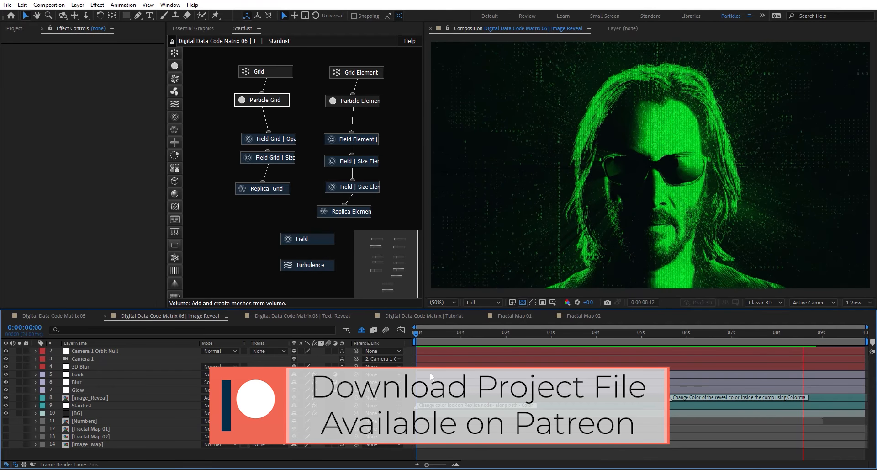
click(465, 335)
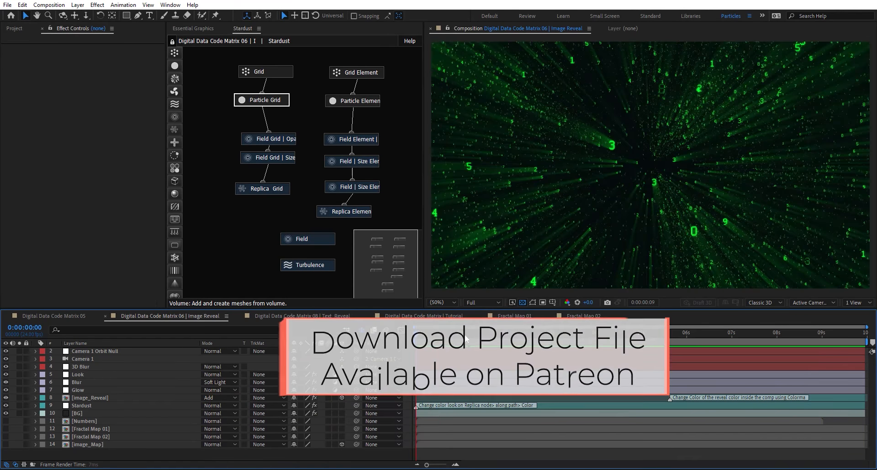
- Open the image_Map precomposition, view it at 0:00:01:11, select Image 01.png, and show the transparency grid
double_click(93, 441)
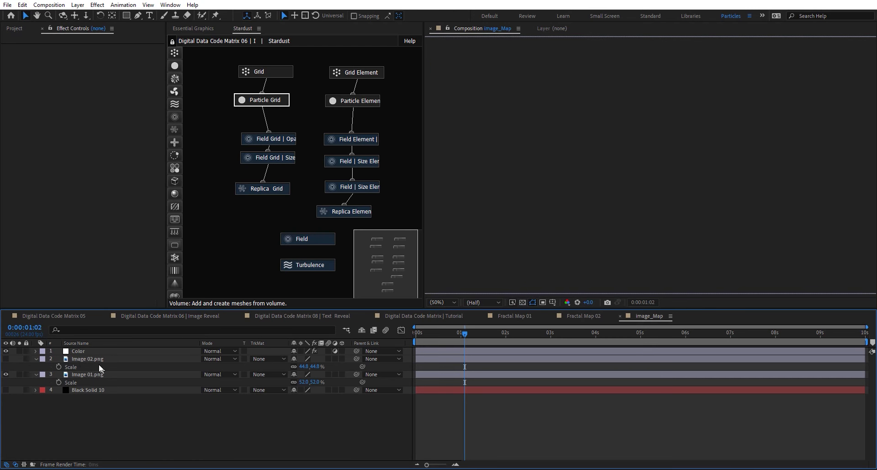
click(481, 336)
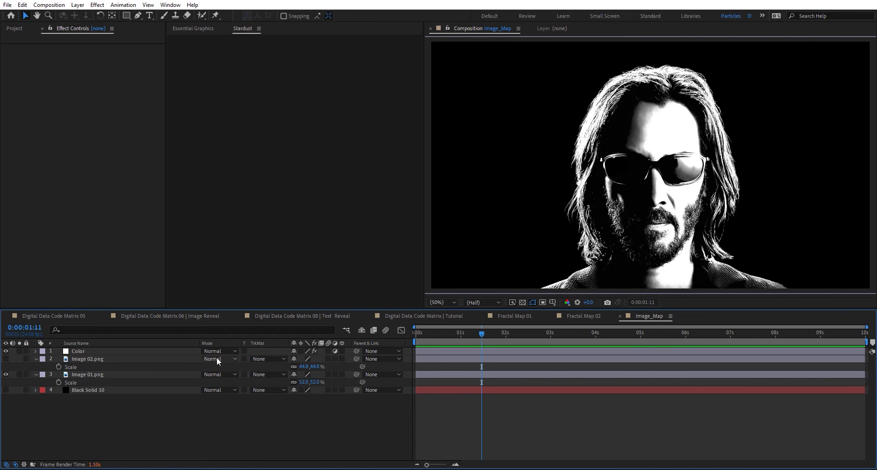
click(103, 374)
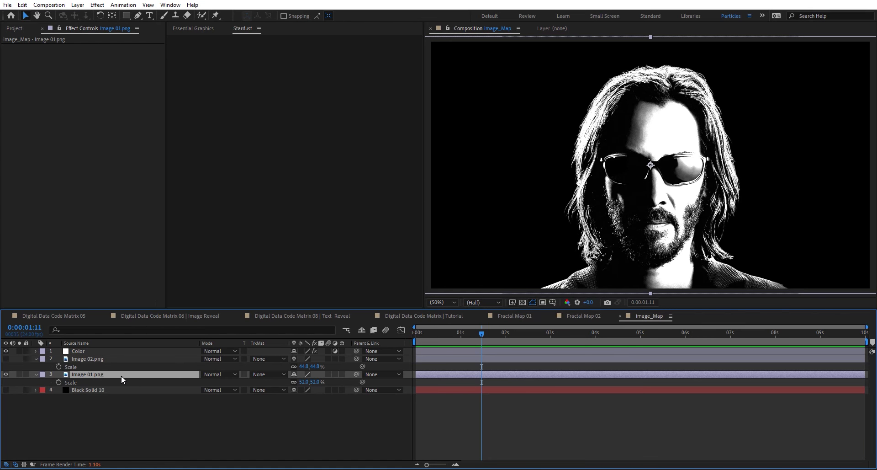
click(522, 302)
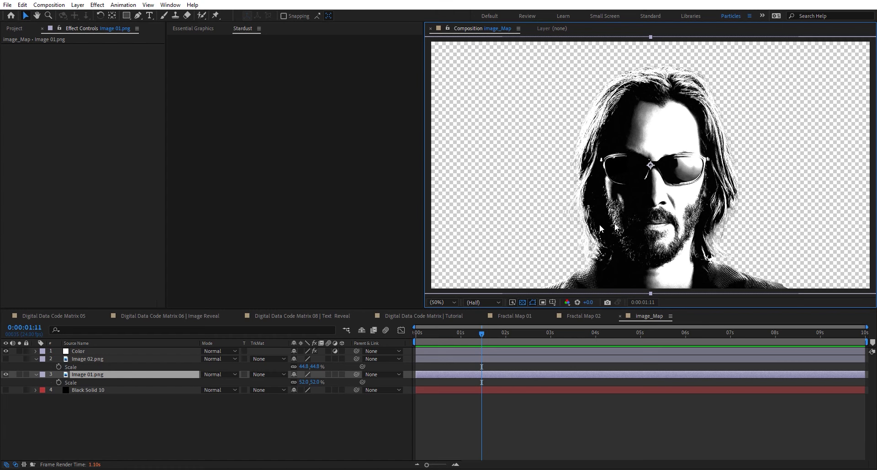
- Review the Color adjustment layer's effects and compare the image with its Levels effect off and on
click(101, 350)
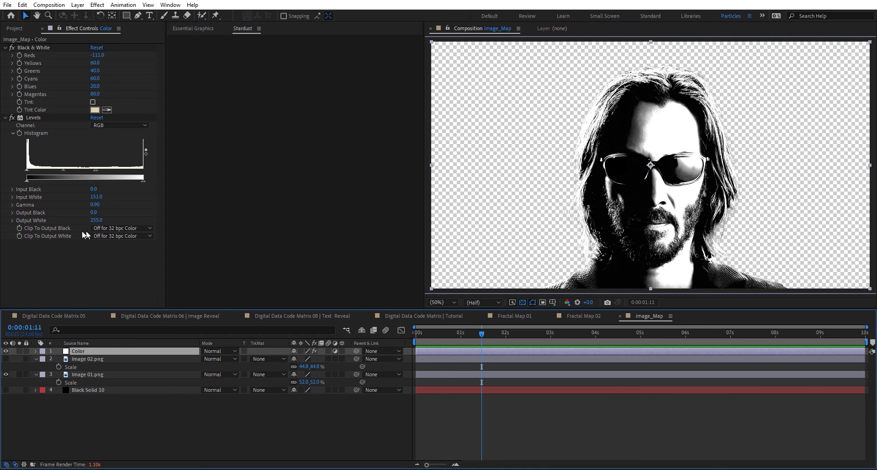
click(13, 118)
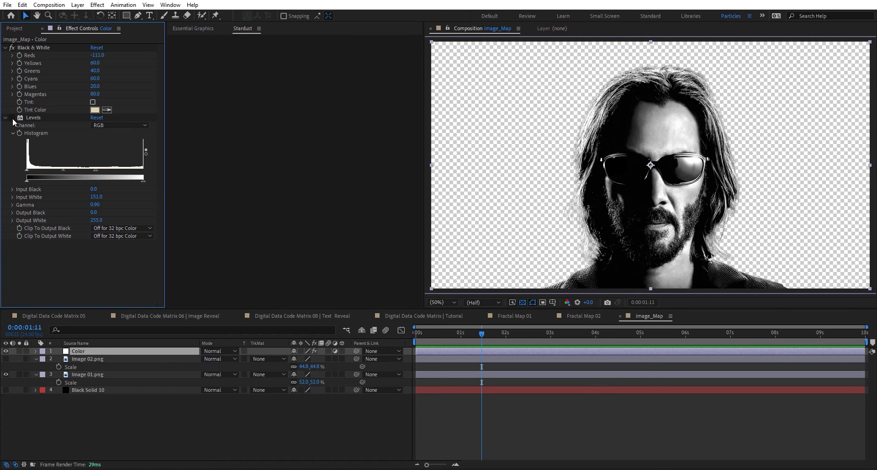
click(12, 117)
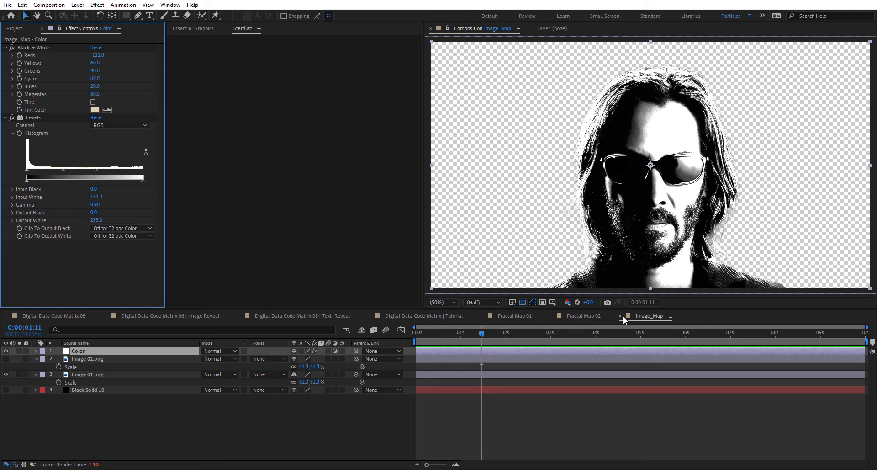
- Return to the Image Reveal composition, view 0:00:05:02, and check the map layer choice of the Field Element | Opacity node
click(189, 315)
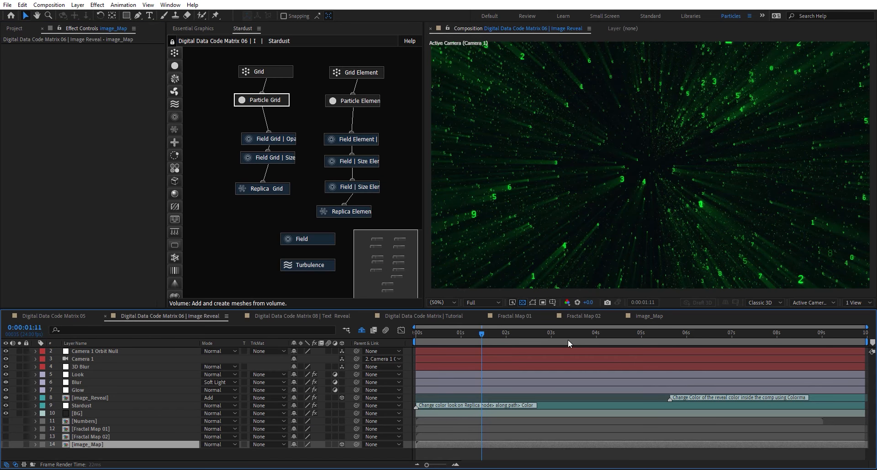
drag(489, 335, 645, 340)
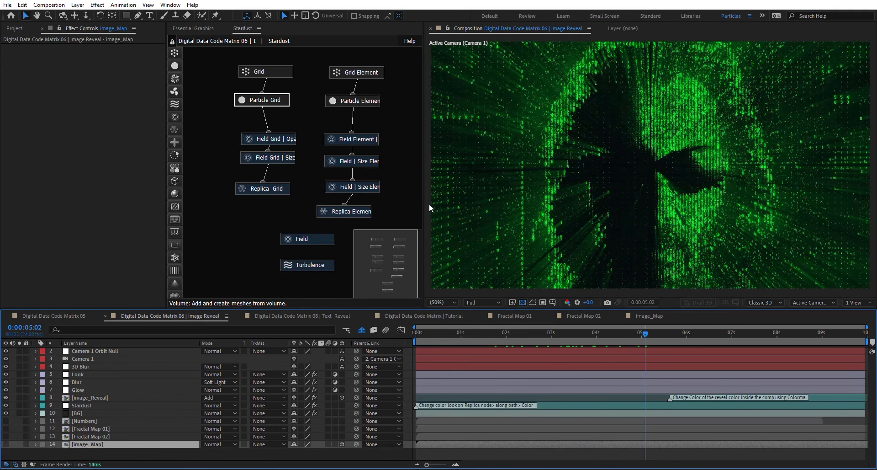
click(370, 143)
scroll(106, 214, down, 3)
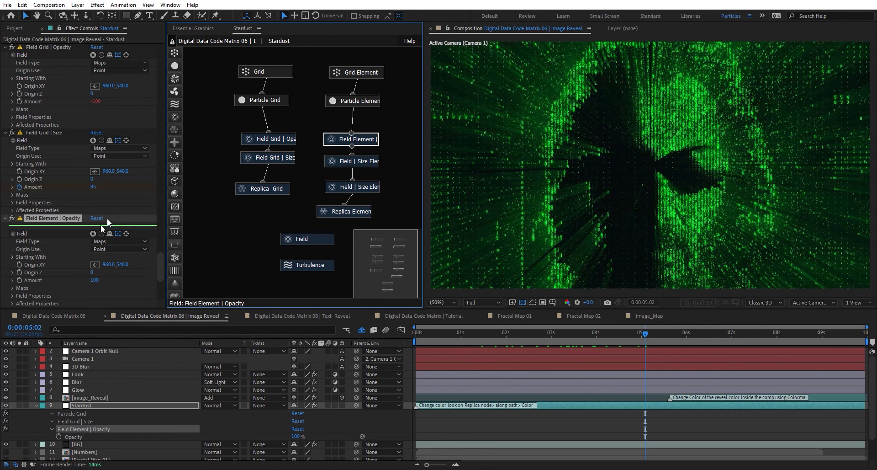
scroll(54, 237, down, 2)
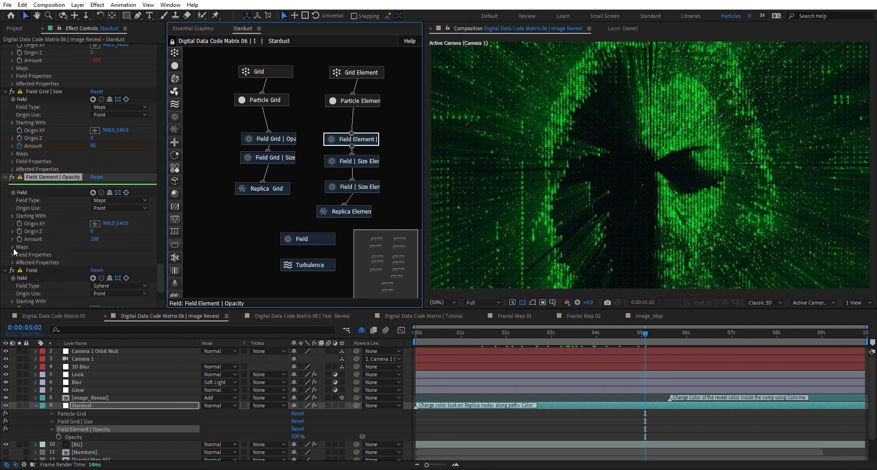
click(13, 247)
scroll(58, 214, down, 5)
click(114, 145)
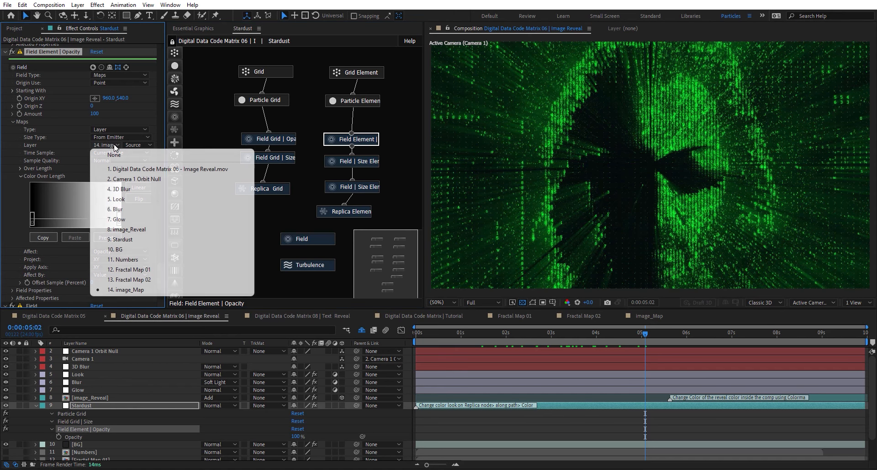
- Check the map layer choice of the Field | Size Element node
click(371, 164)
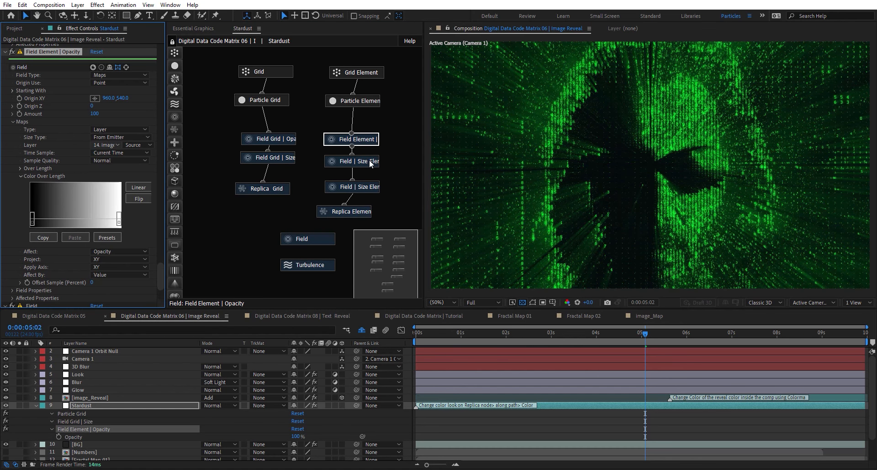
click(369, 161)
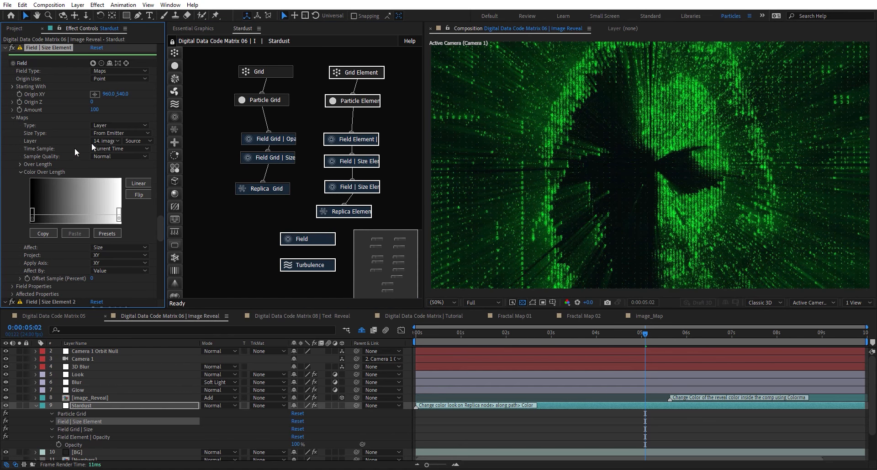
click(106, 138)
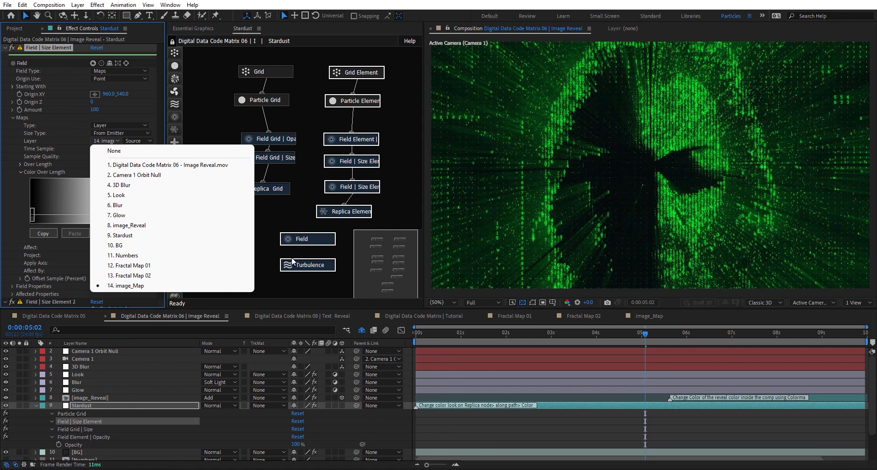
click(371, 165)
- Examine the Maps settings and map layer choice of the Field | Size Element 2 node
click(379, 186)
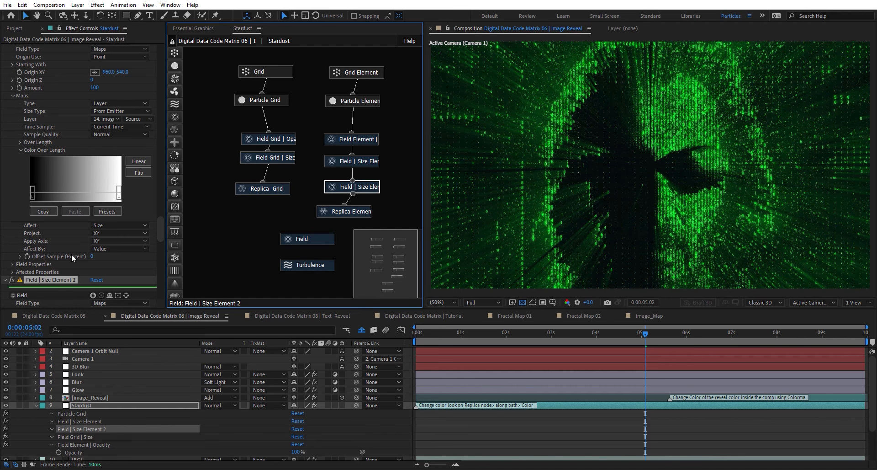
scroll(71, 254, down, 5)
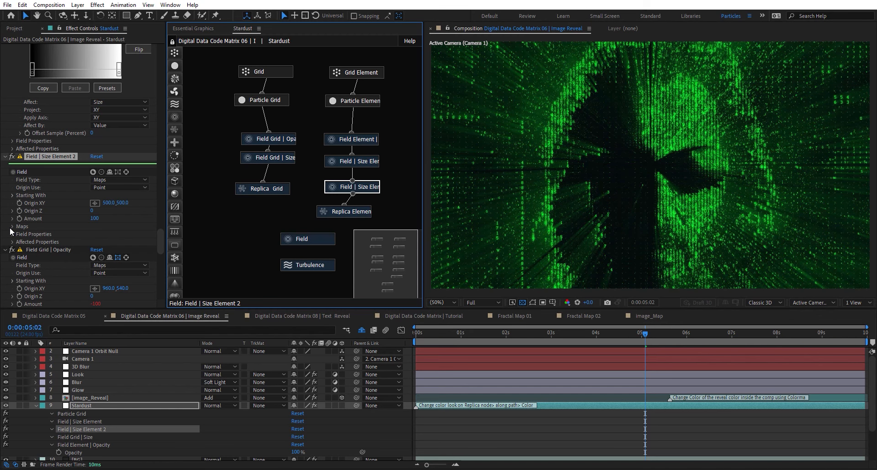
click(12, 226)
scroll(9, 227, down, 3)
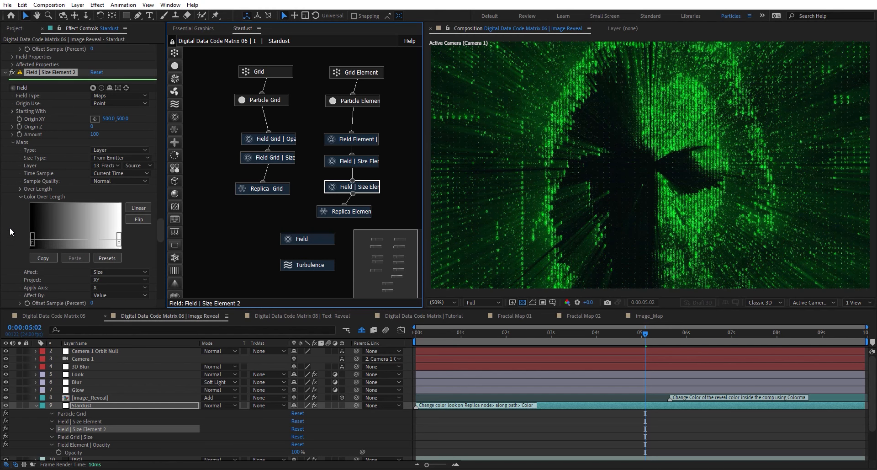
click(102, 165)
click(49, 298)
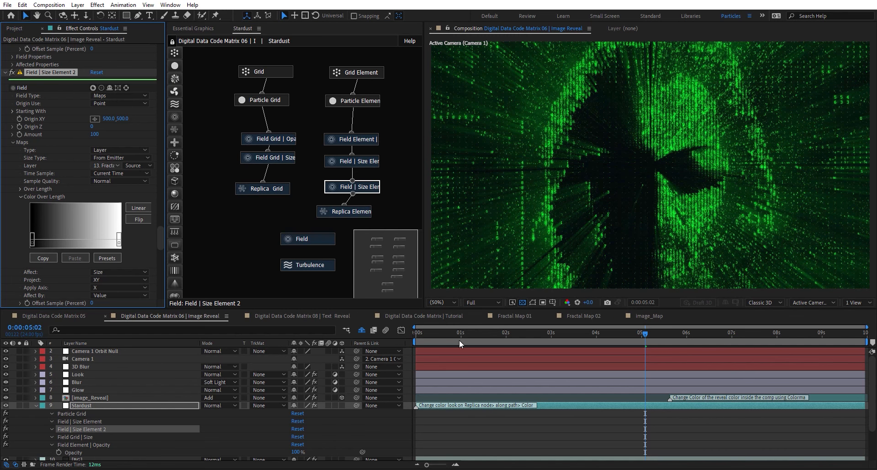
- Examine the Offset and Random Properties settings of the Replica Element node
click(346, 213)
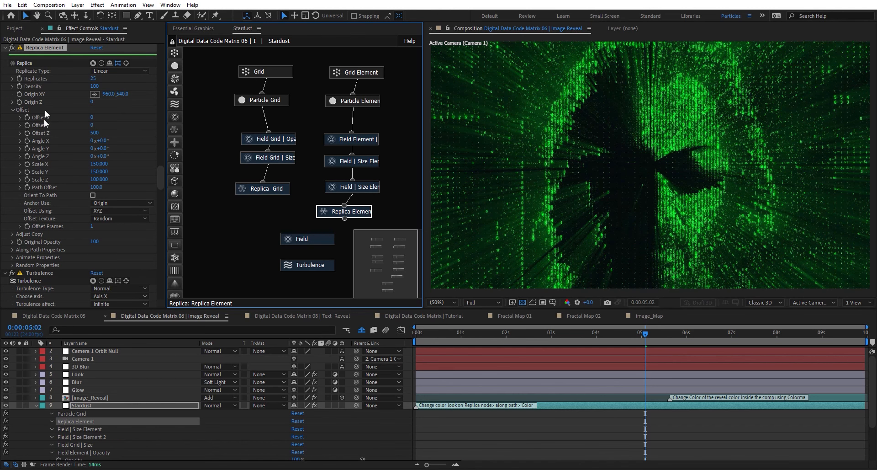
click(13, 265)
scroll(14, 268, down, 2)
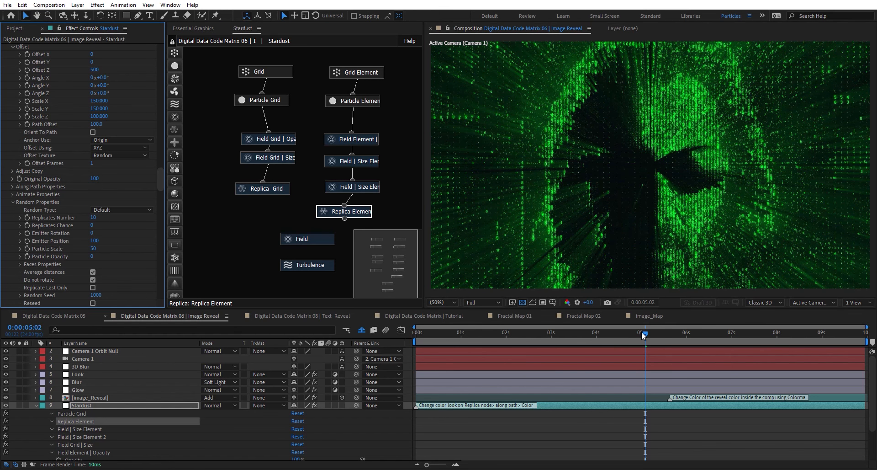
- Scrub through the end of the image reveal to 0:00:08:13 and show the image_Reveal layer's Opacity property
drag(643, 333, 866, 344)
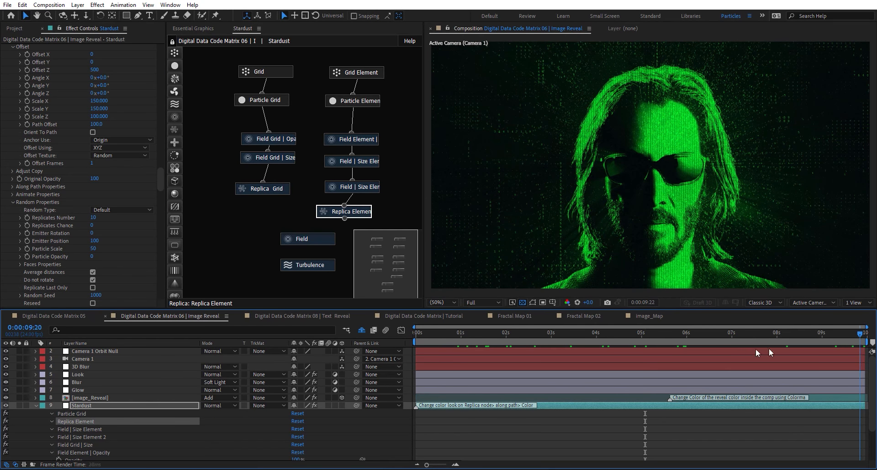
drag(770, 352, 757, 374)
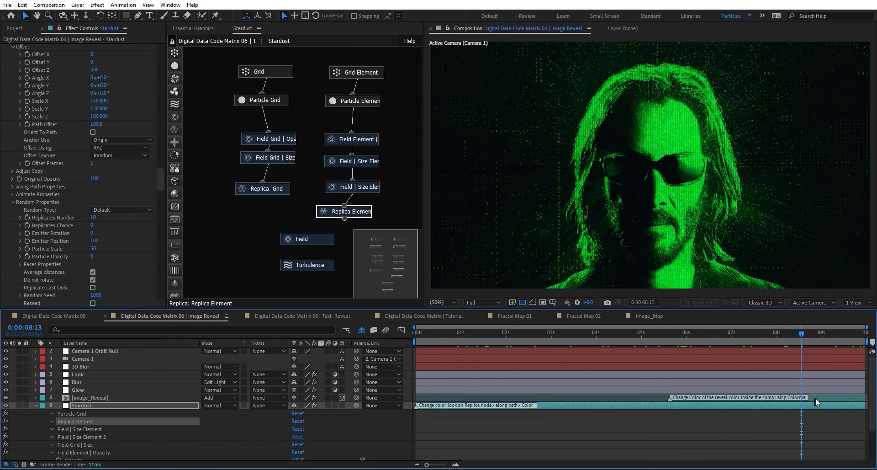
click(787, 398)
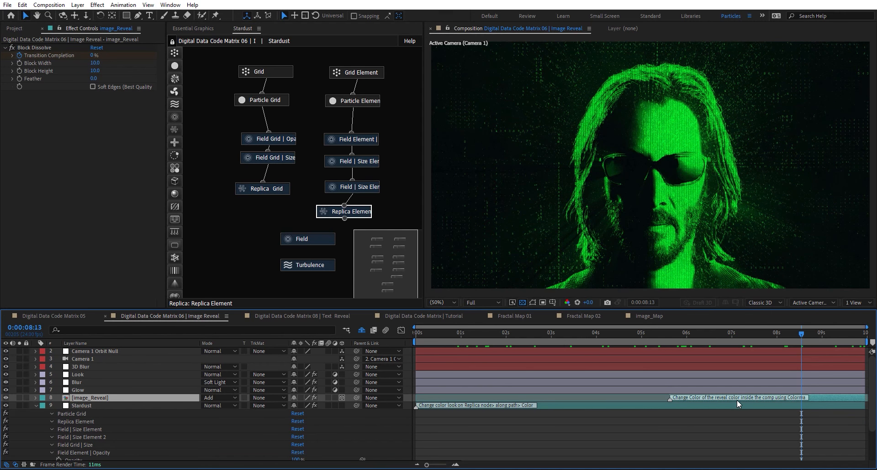
key(t)
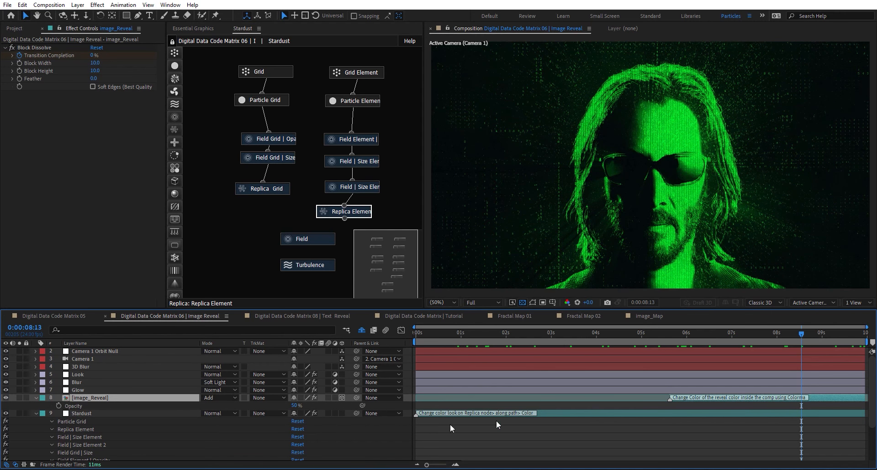
- Show the Stardust layer's Opacity, then reveal its keyframed Field Grid | Size Amount property
click(125, 413)
key(e)
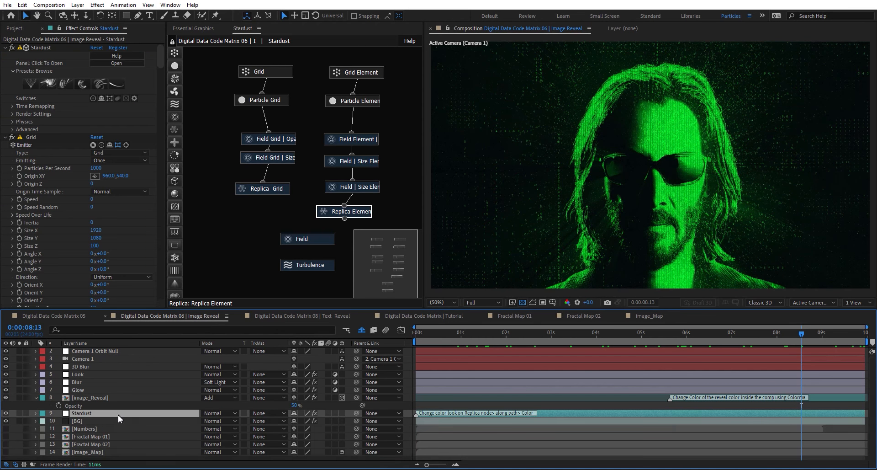
key(t)
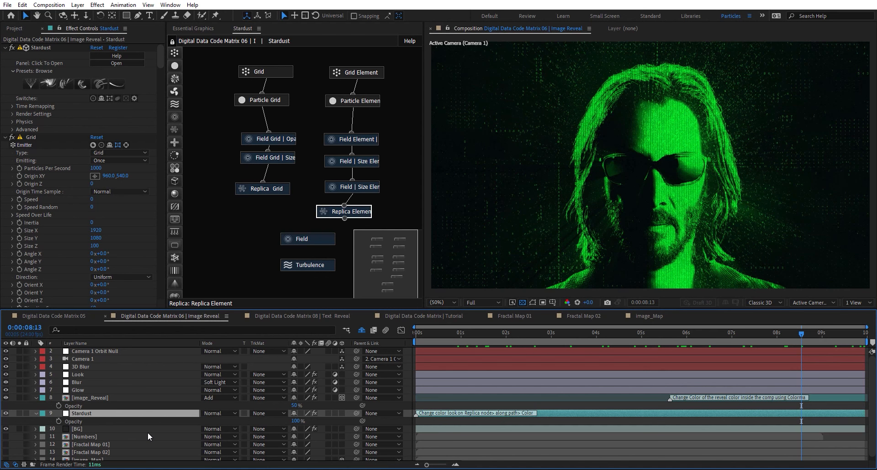
key(u)
- Examine the Particle Grid node's Size and Opacity over life curves and scrub the image reveal back toward the start
click(265, 99)
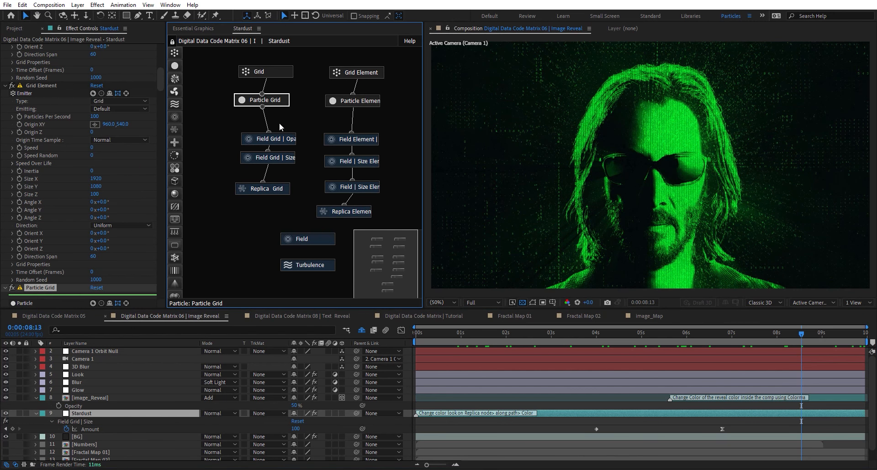
scroll(71, 232, down, 5)
scroll(71, 232, down, 2)
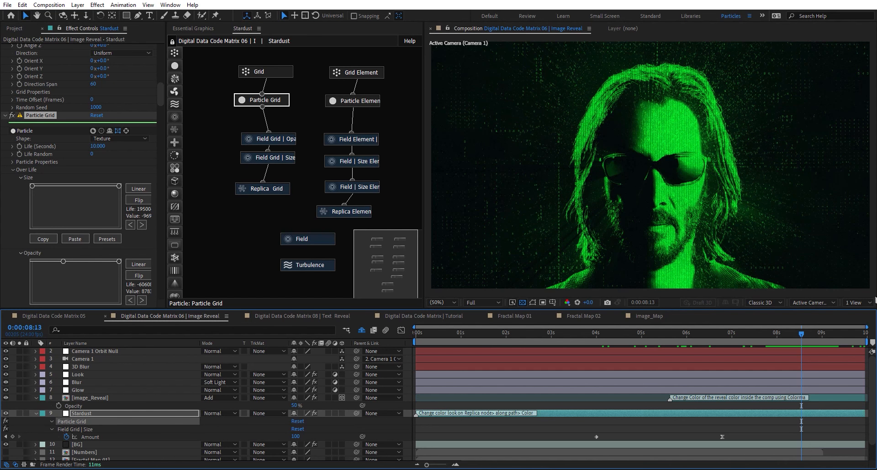
click(865, 335)
drag(694, 333, 417, 346)
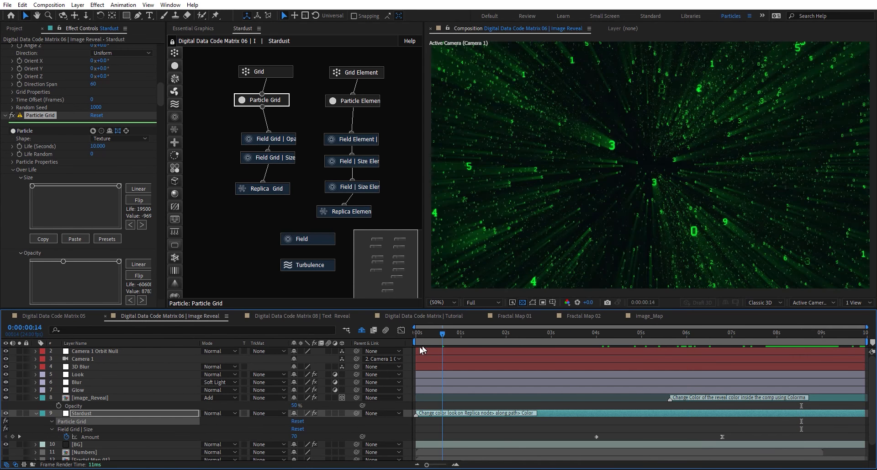